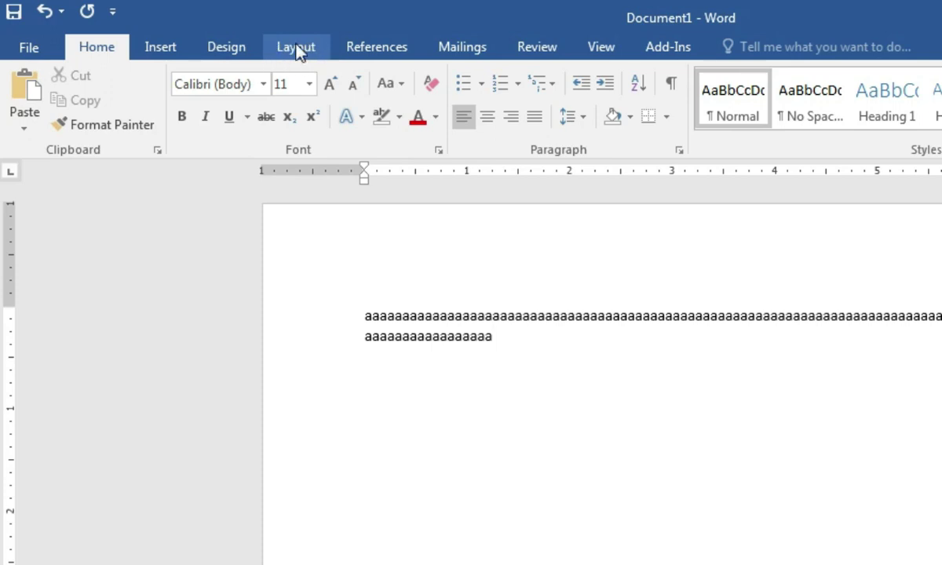
- Apply the Normal margin preset, 1" on every side, to the document
click(295, 48)
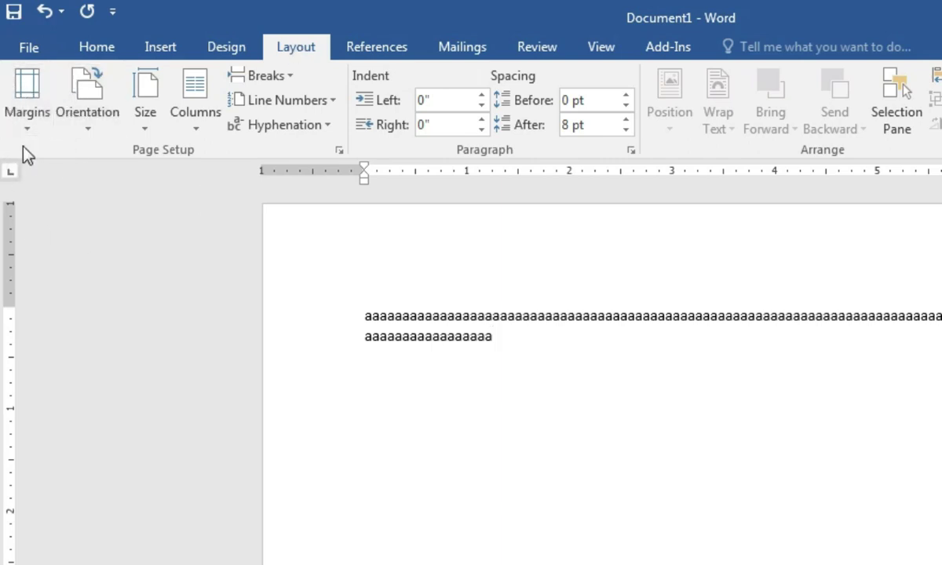
click(24, 88)
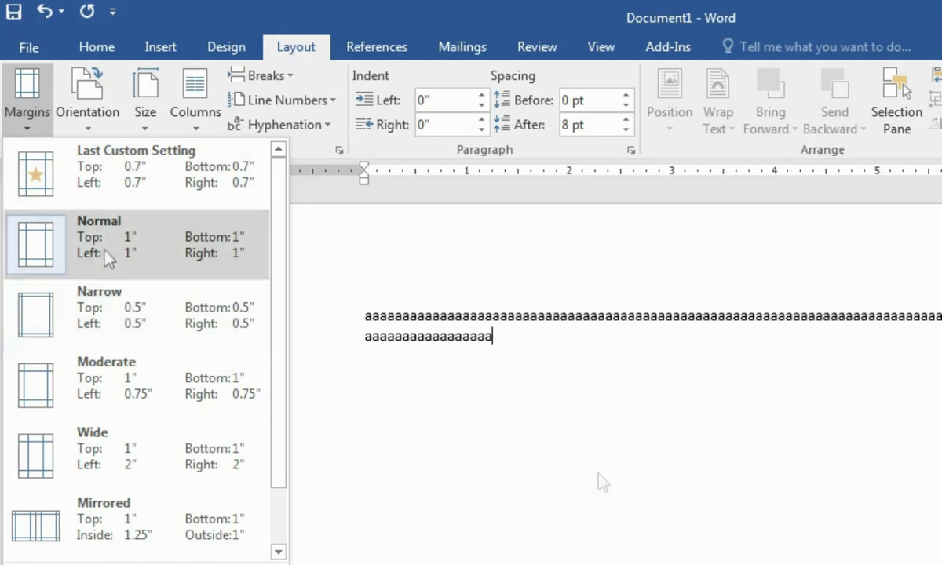
click(561, 346)
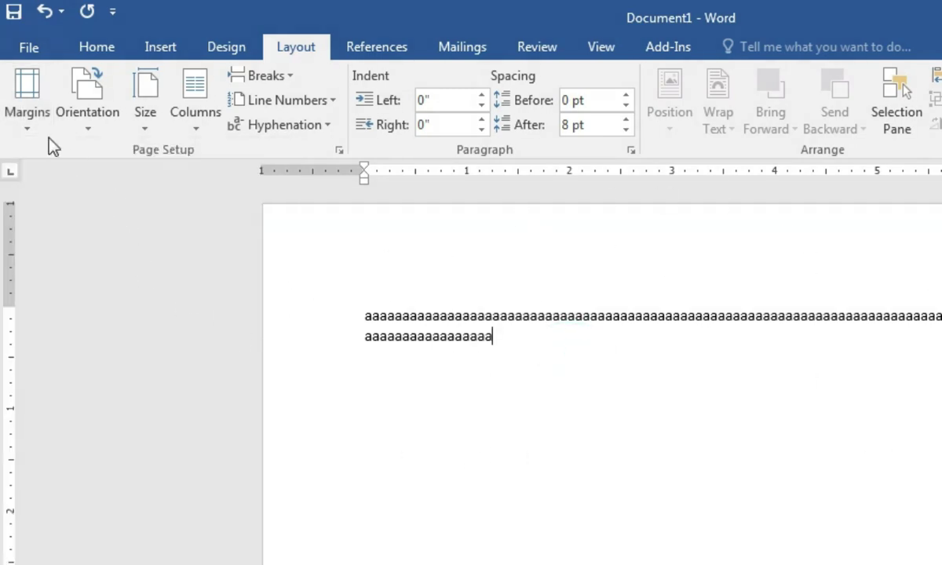
click(33, 99)
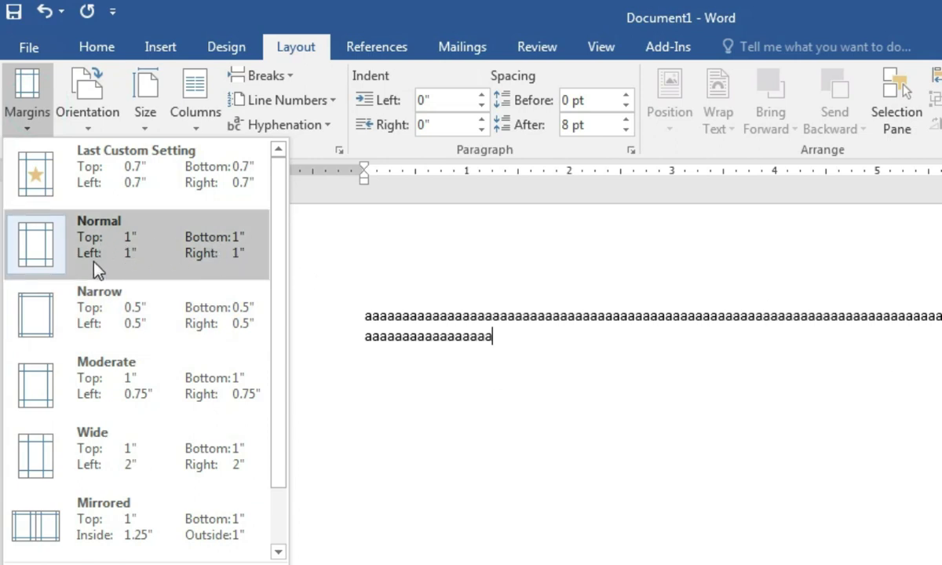
click(254, 269)
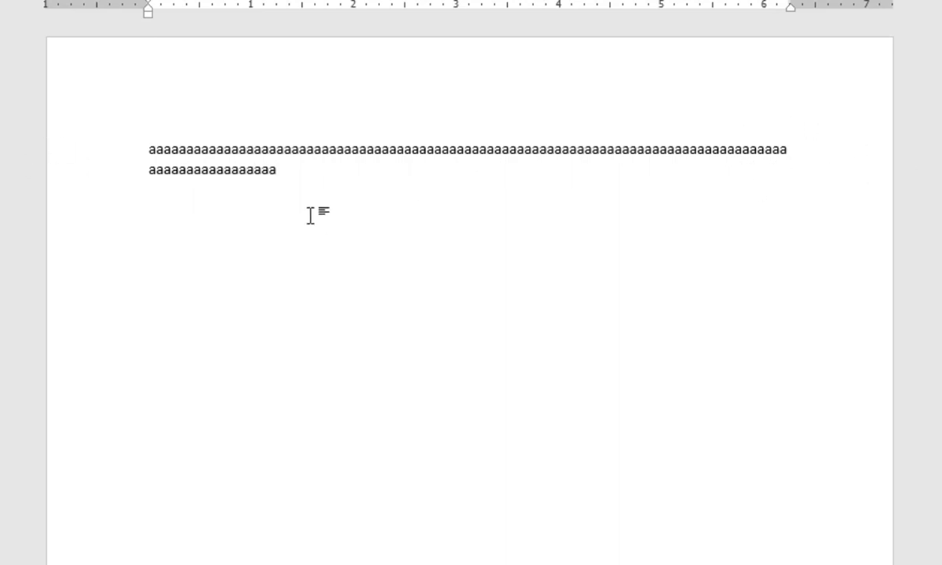
scroll(536, 237, down, 4)
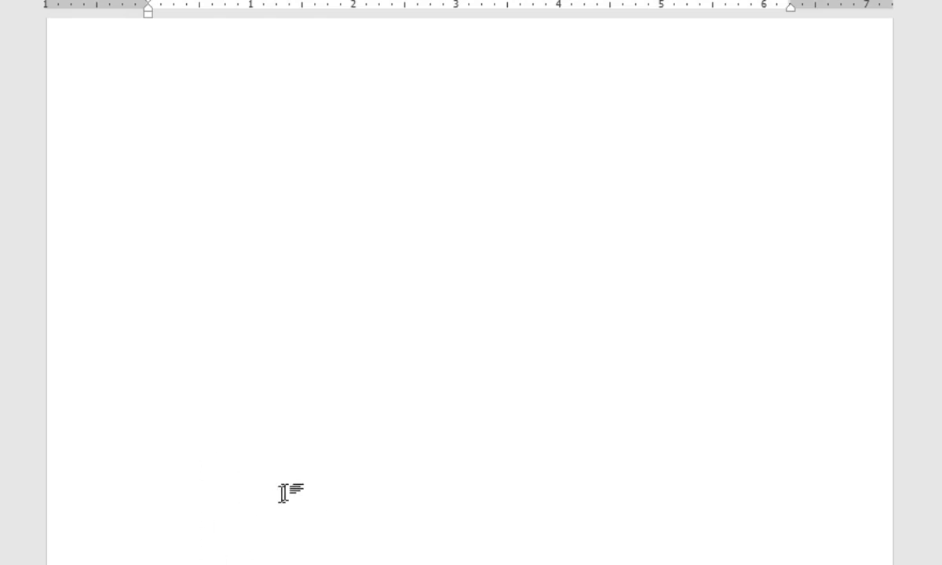
scroll(284, 492, up, 5)
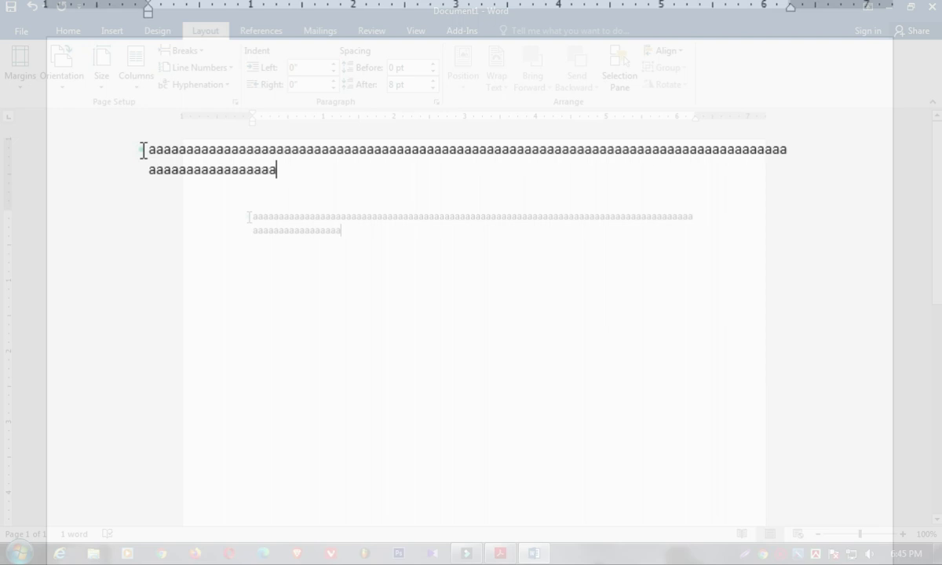
- Increase the font size of the whole paragraph of letters to 20 pt
triple_click(251, 216)
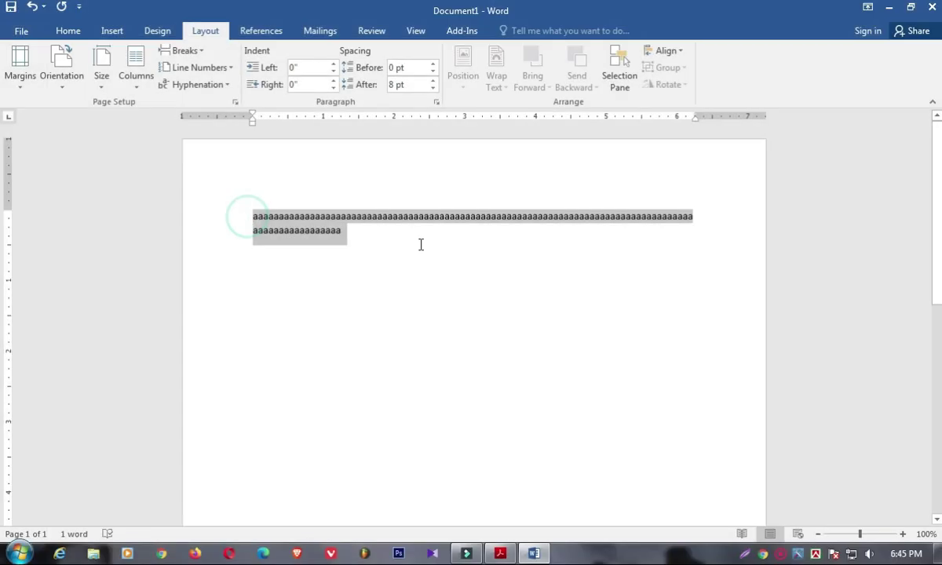
click(68, 31)
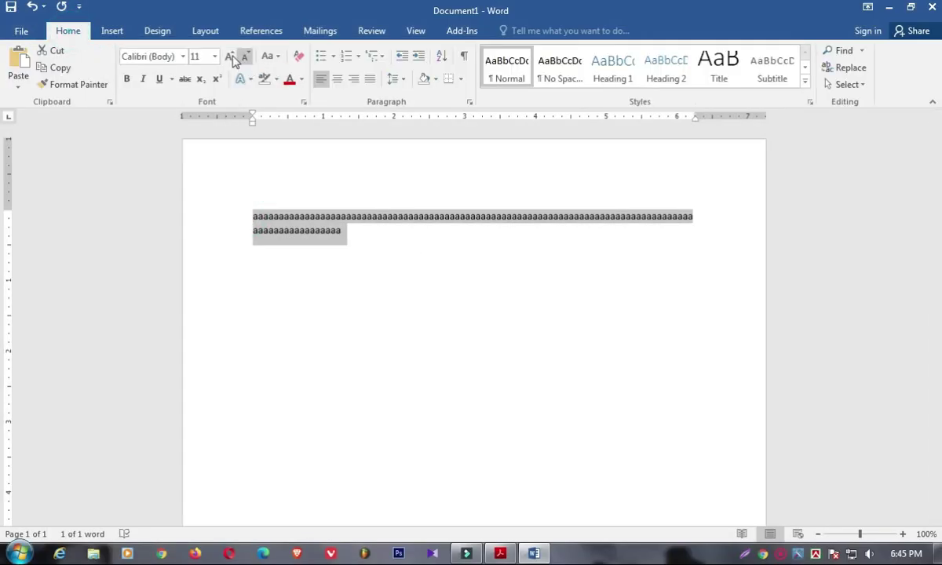
click(228, 56)
click(227, 57)
click(228, 56)
click(227, 57)
click(228, 56)
click(343, 285)
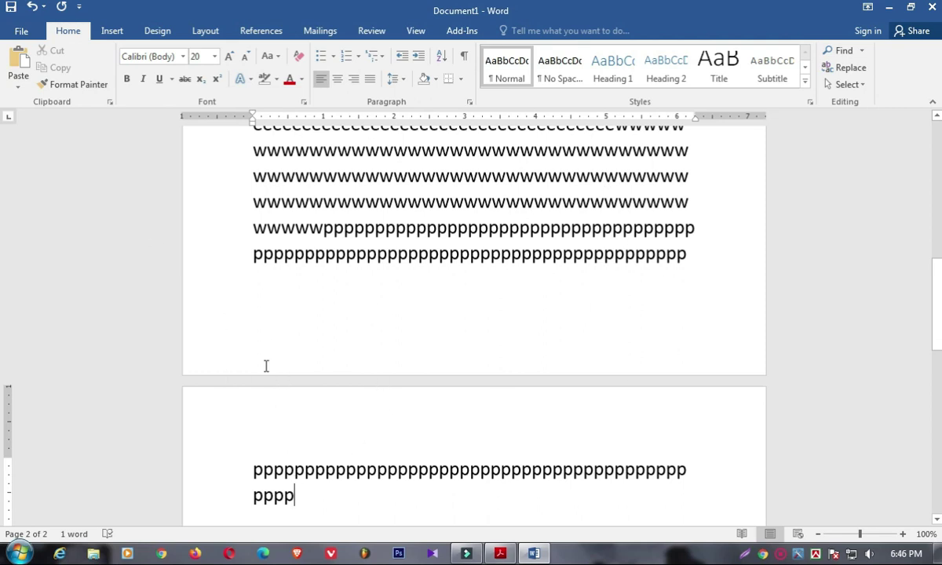
- Examine the available page margin presets and the blank space around the text on both pages
click(206, 31)
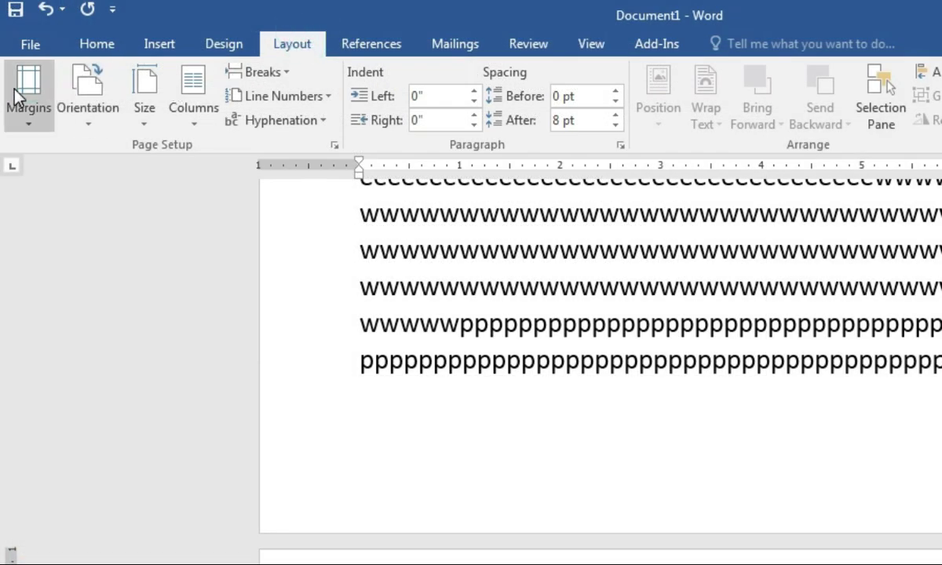
click(17, 98)
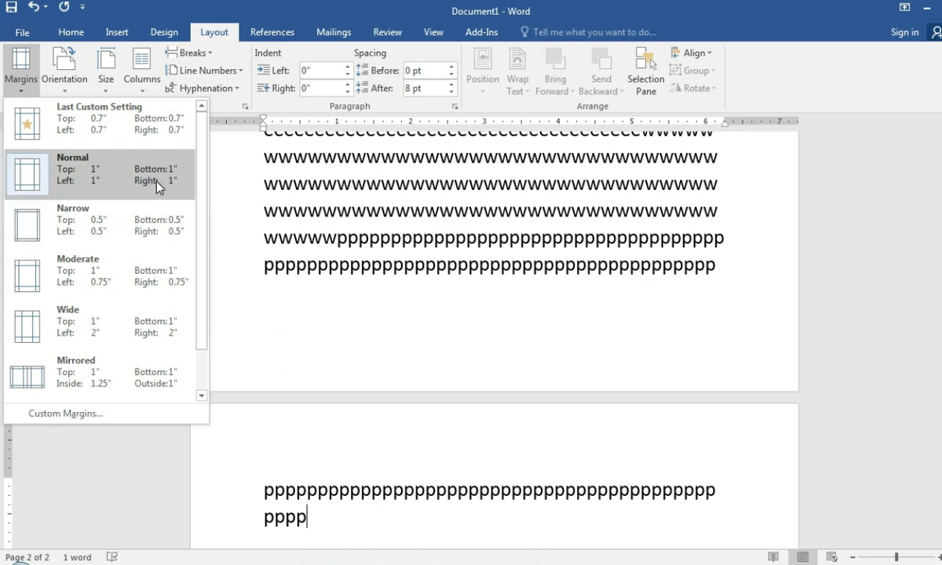
click(415, 299)
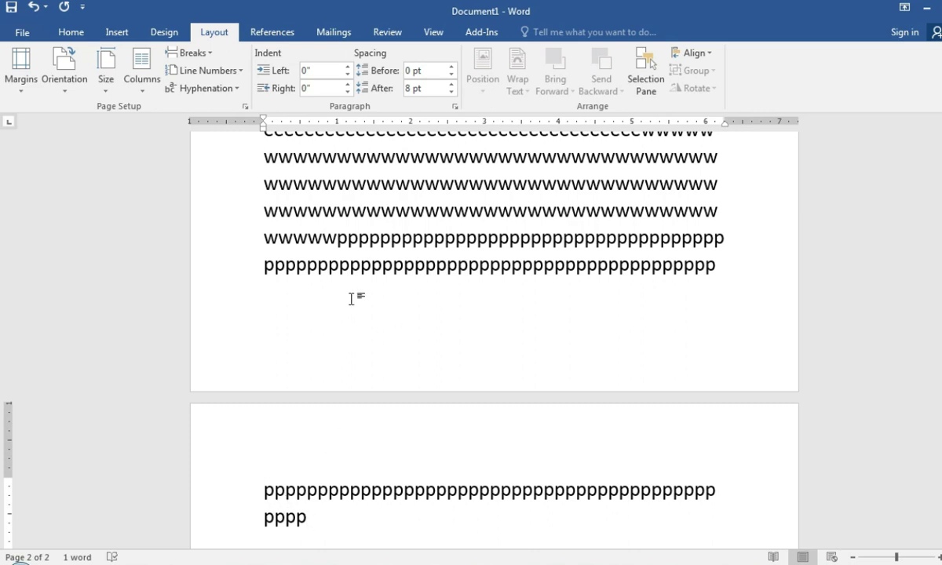
click(71, 31)
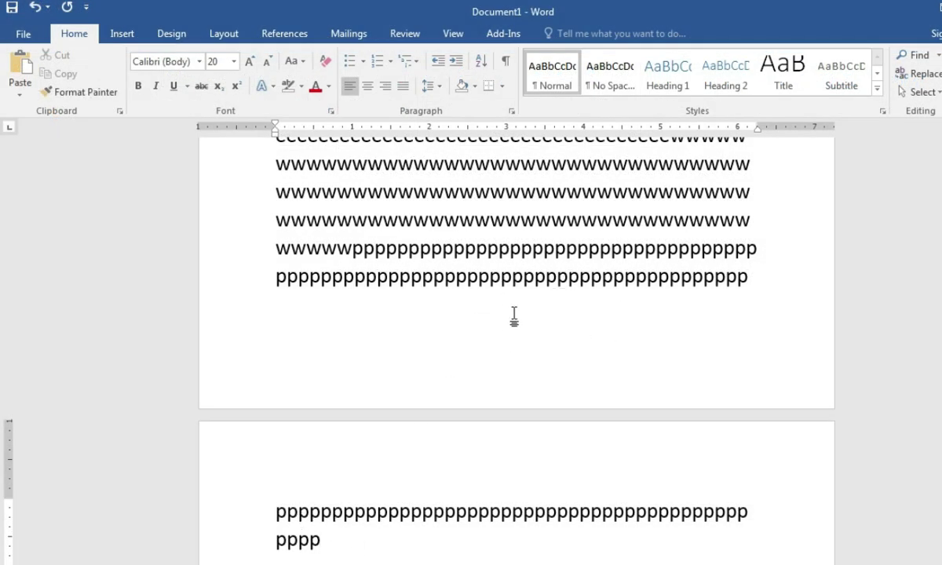
scroll(515, 318, up, 10)
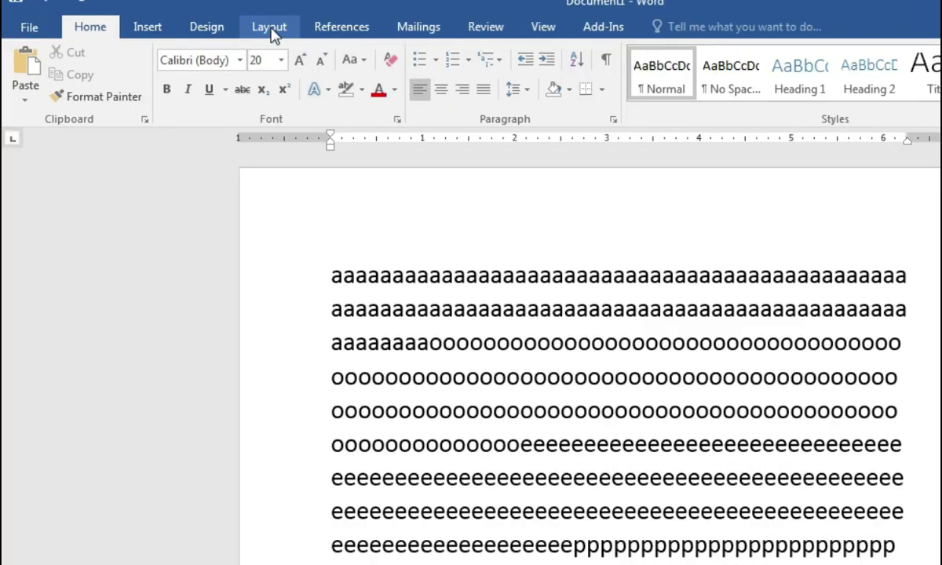
click(223, 33)
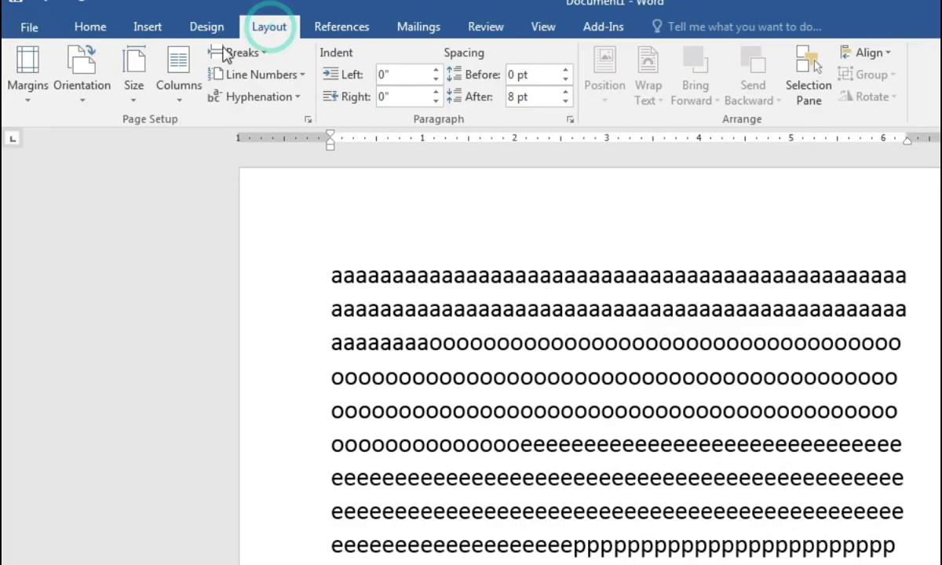
click(27, 86)
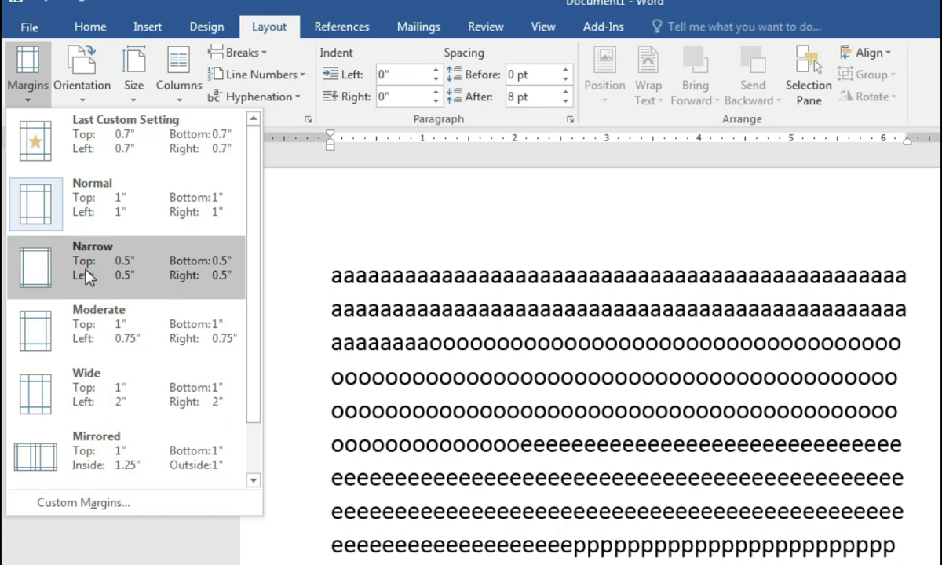
click(612, 372)
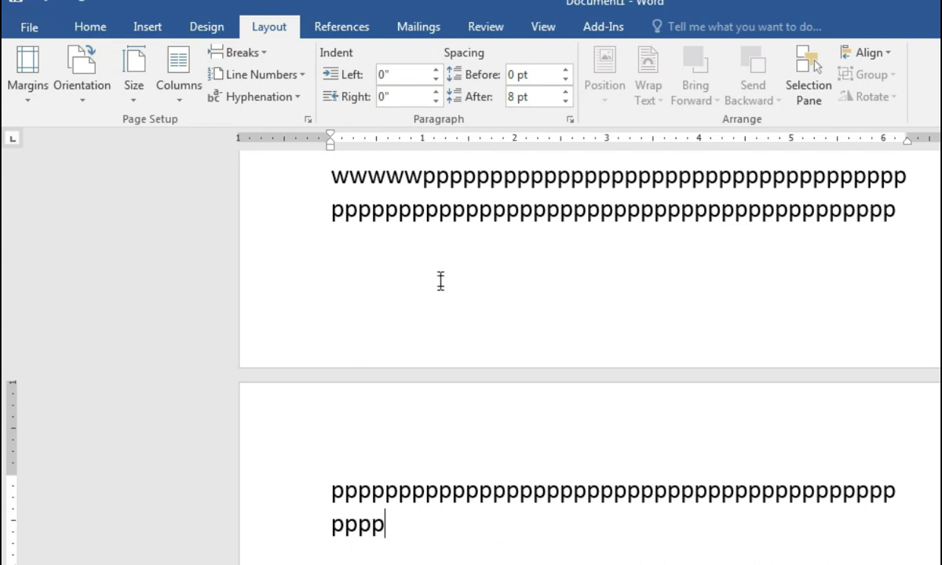
- Apply the Narrow margin preset, 0.5" on every side, to the document
click(24, 99)
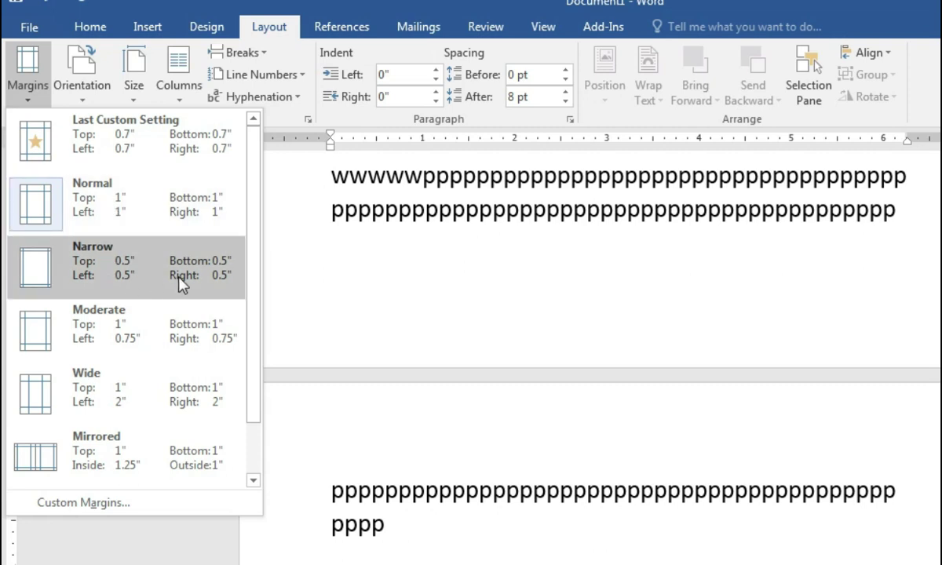
click(139, 274)
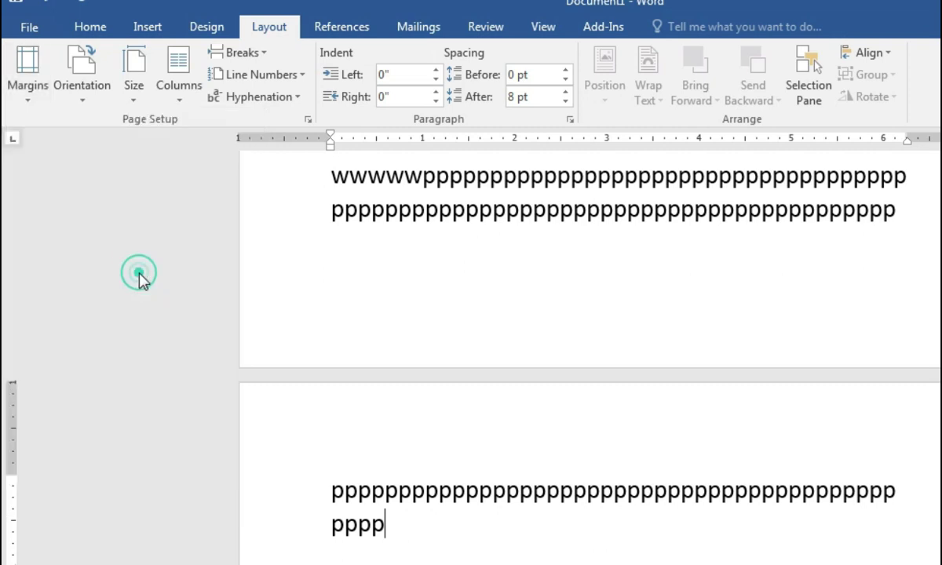
scroll(509, 499, up, 10)
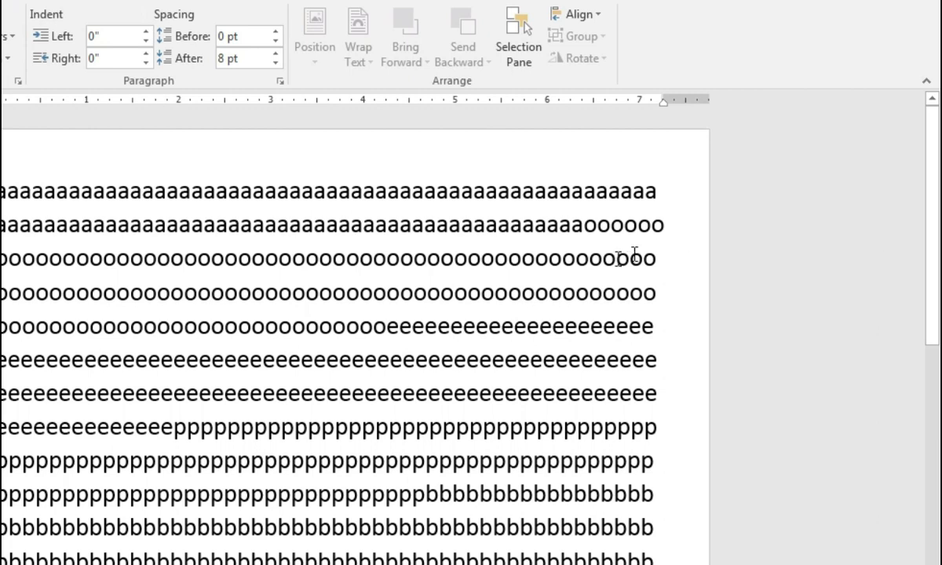
- Extend the end of the text with long runs of the letter "o", with "fjjjjjj" in between
scroll(542, 338, down, 4)
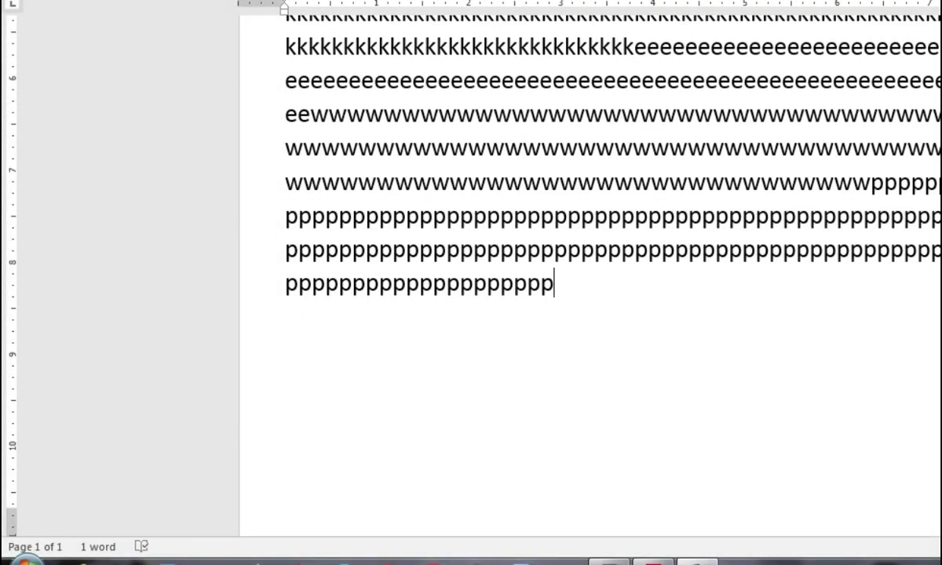
text(ooooooooooooooooooooooo)
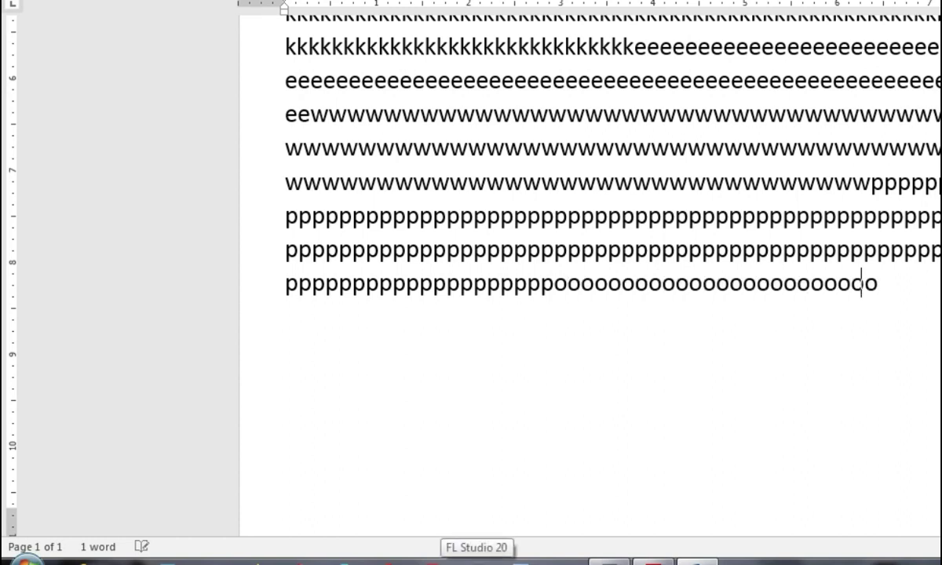
text(ooooooooooooooooooooooooooooooooooooooooooooooooooooooooooooooooooooooo)
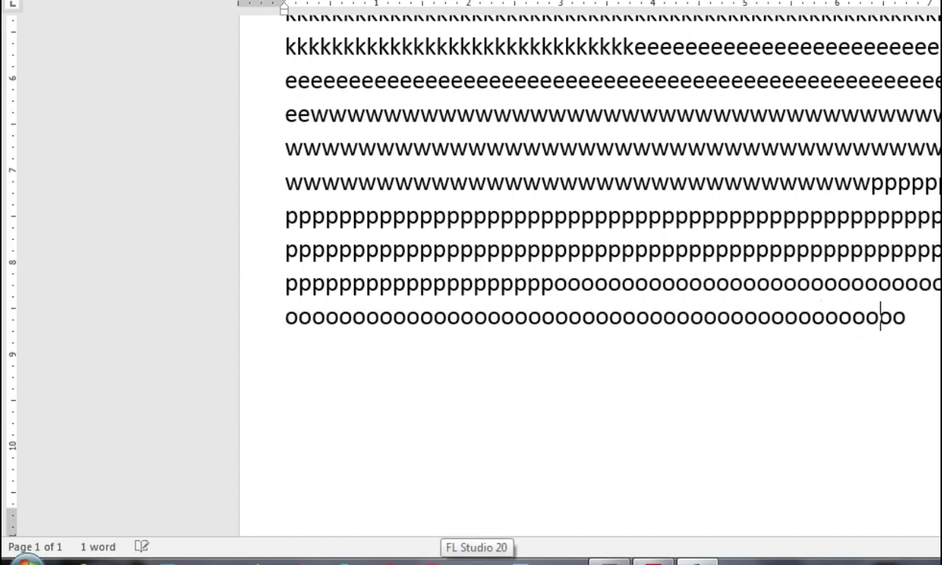
text(ooooooofjjjjjj)
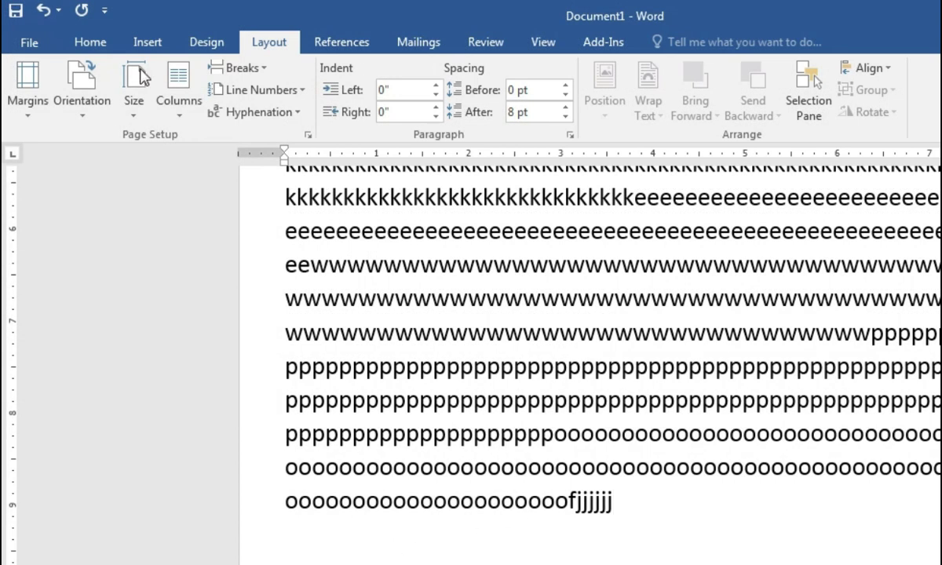
click(86, 43)
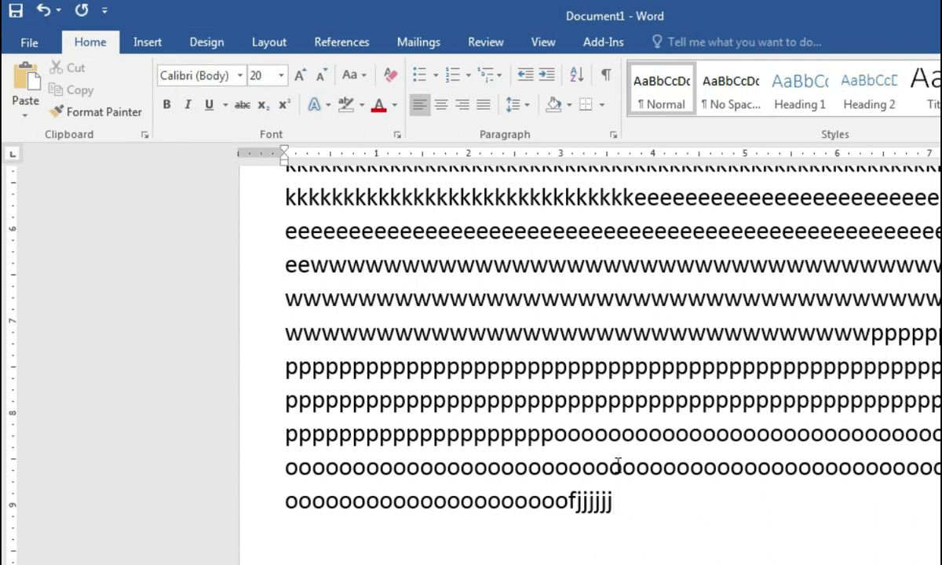
text(oooooooo)
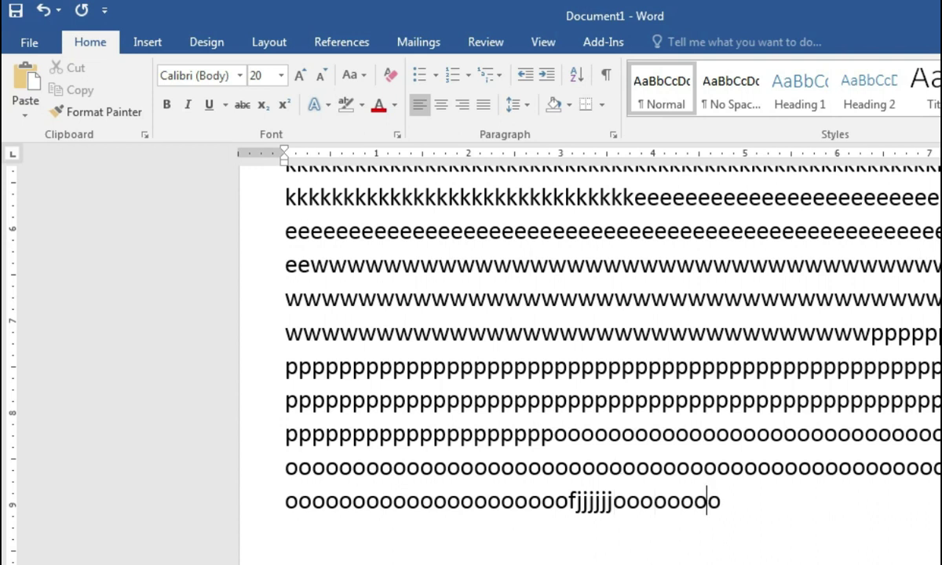
text(ooooooooooooooooooooooooooooooooooooooooooooooooooooooooooooooo)
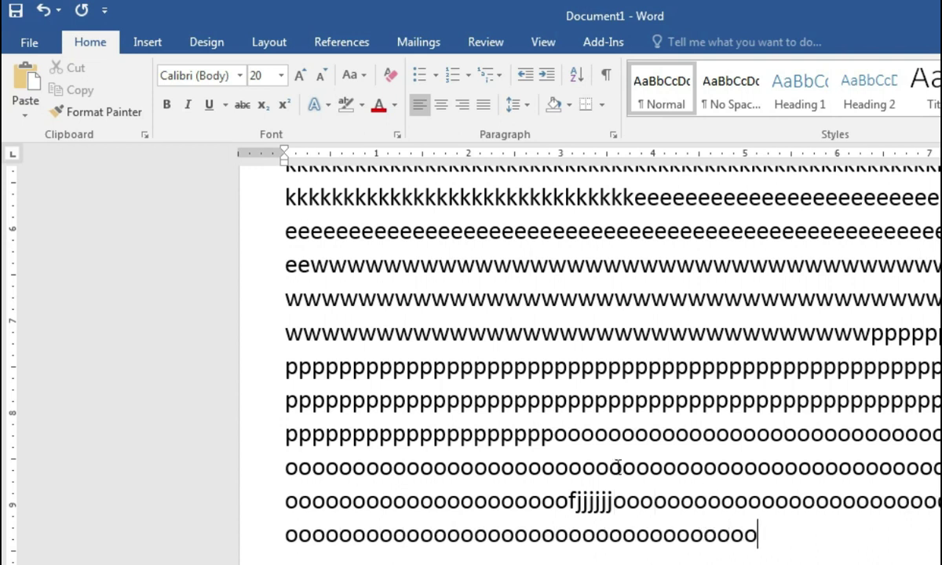
- Switch the document's margins back to the Normal preset, 1" on every side, and check the second page
scroll(618, 468, up, 10)
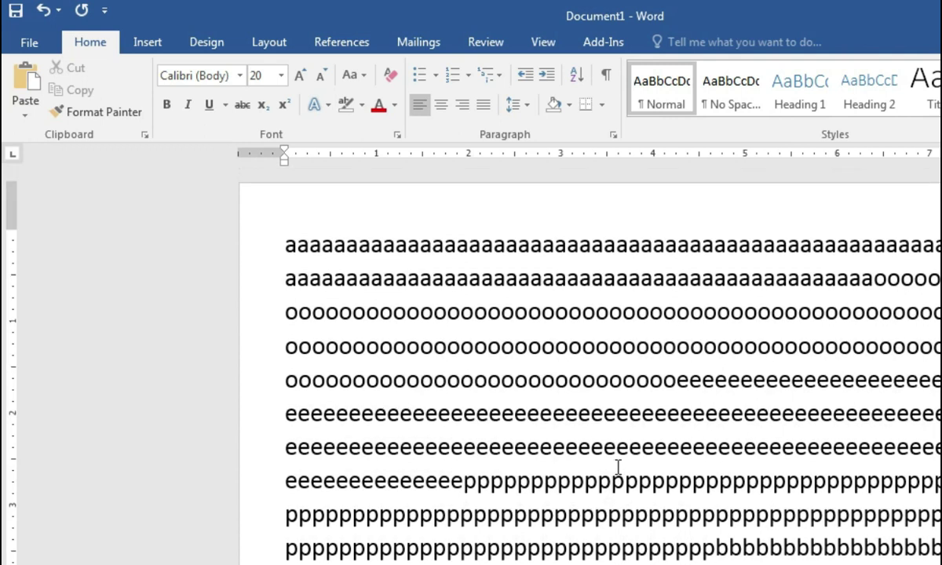
click(268, 43)
click(30, 93)
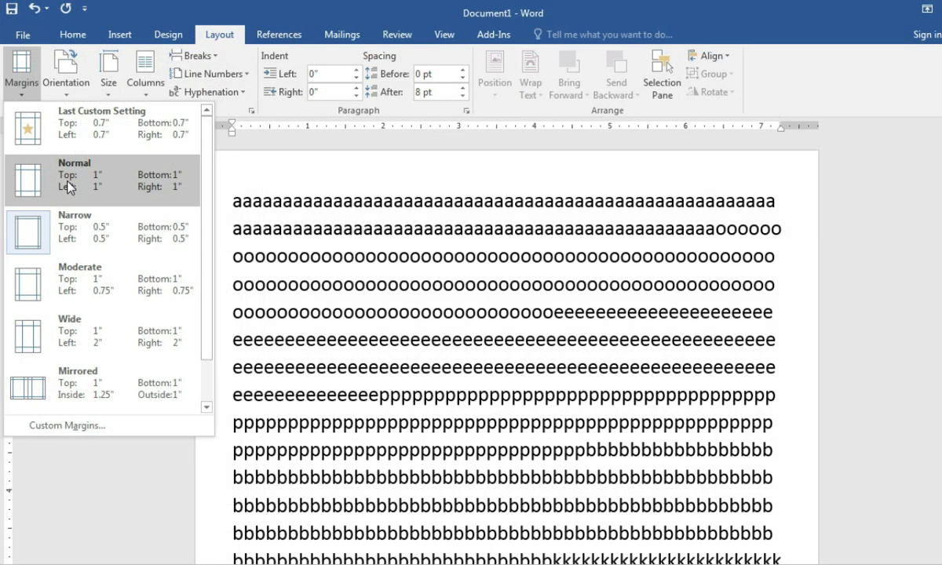
click(68, 187)
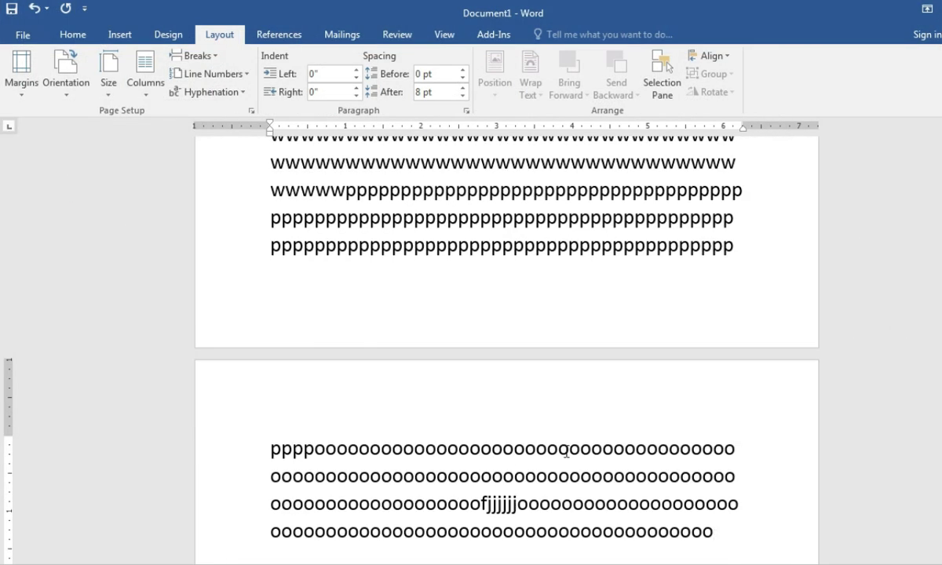
scroll(566, 453, down, 1)
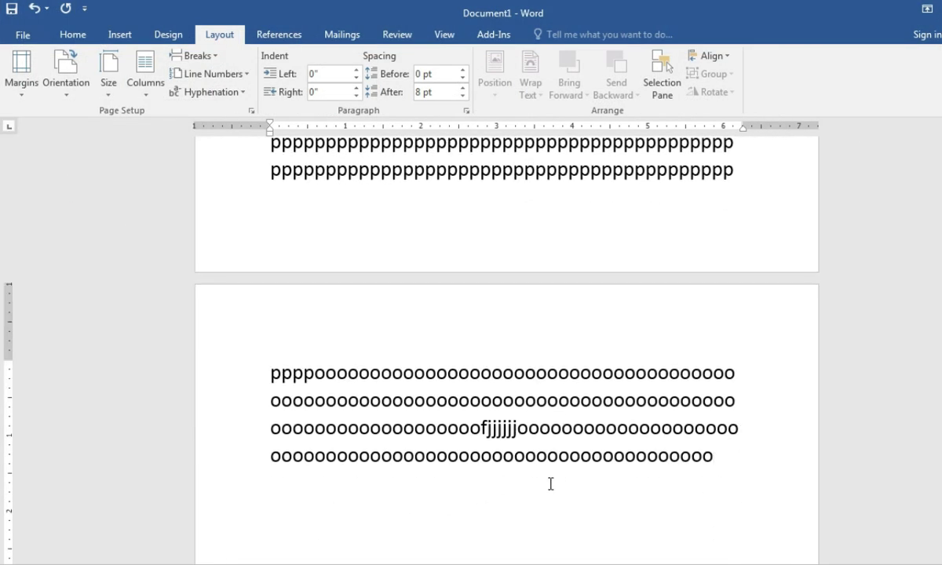
- Open the custom margin settings and set the top margin to .75", and start replacing the bottom margin
scroll(551, 484, up, 15)
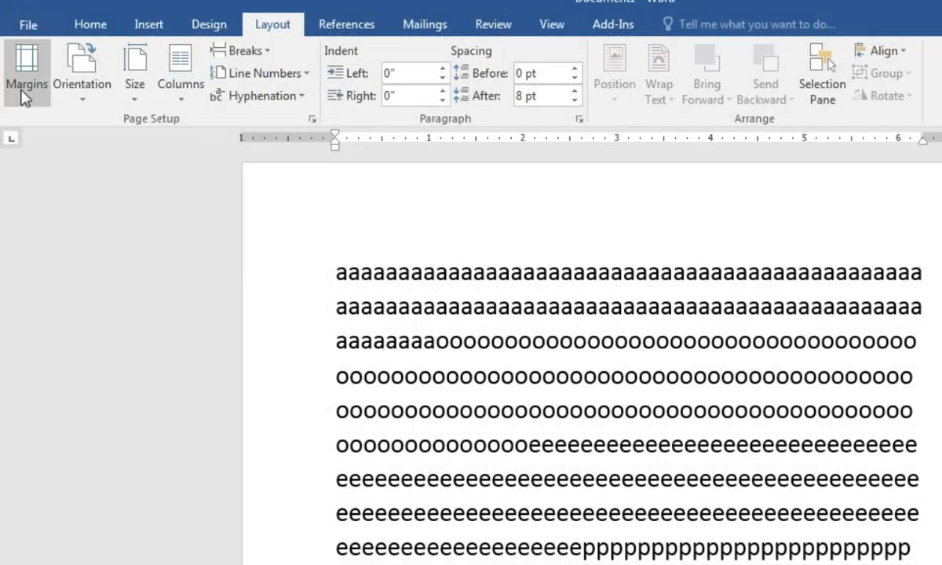
click(22, 91)
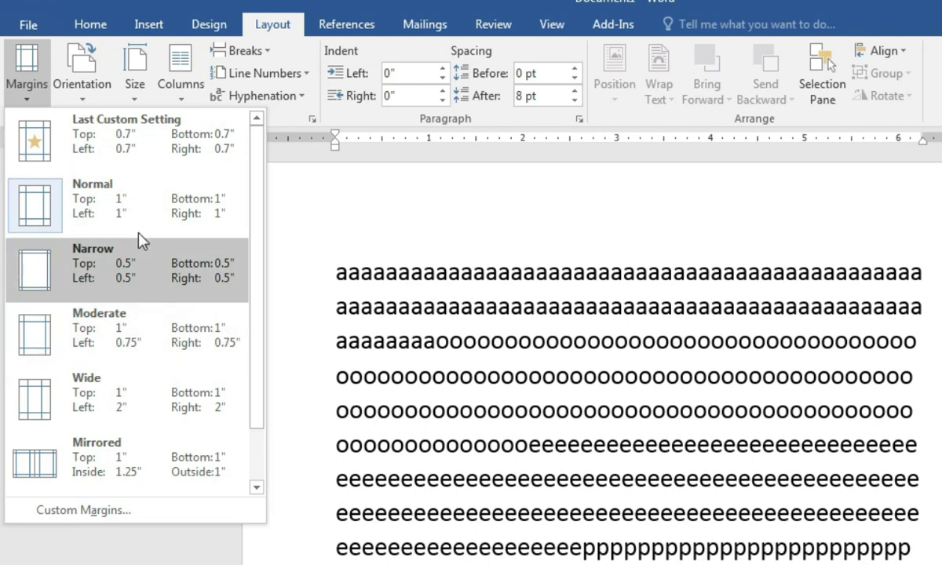
click(99, 512)
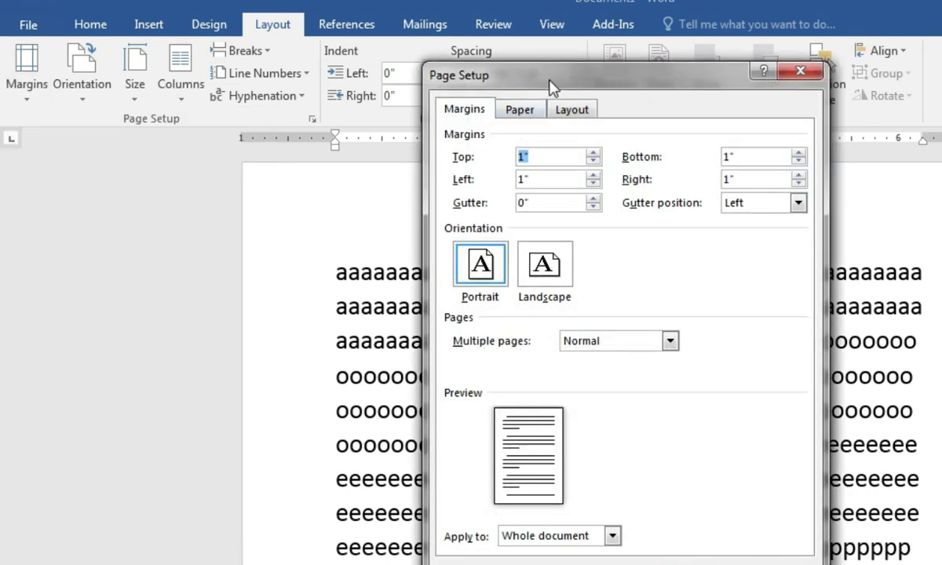
drag(550, 87, 554, 155)
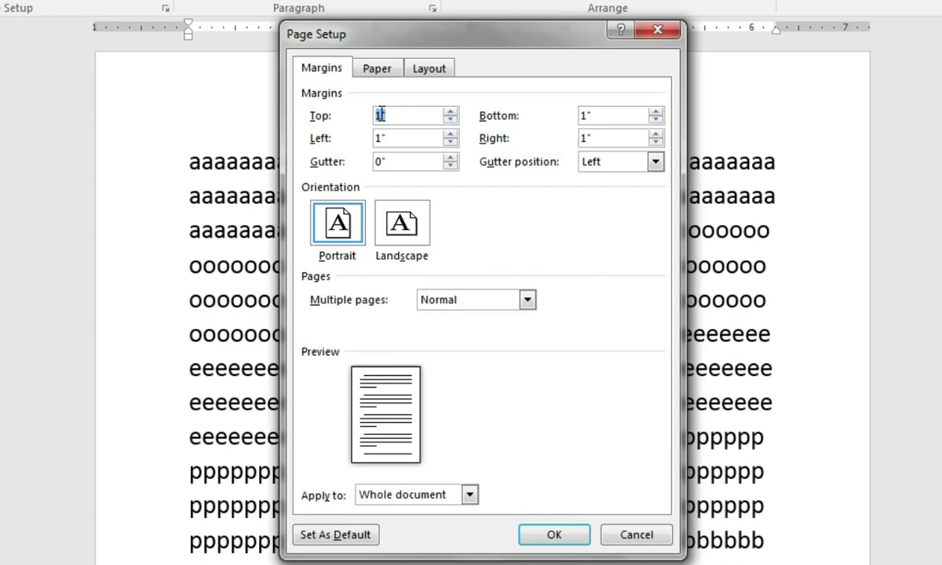
click(381, 115)
click(587, 118)
key(BackSpace)
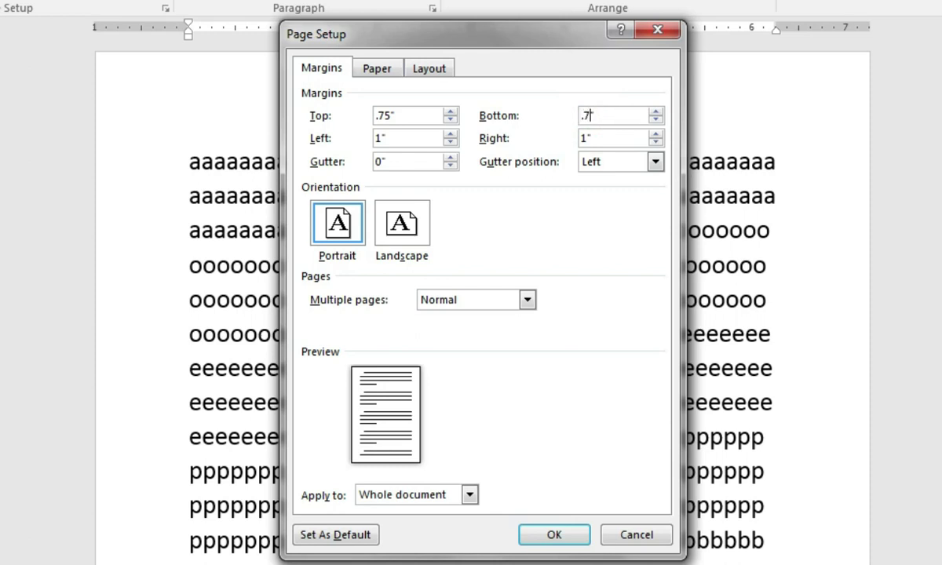
- Copy the .75" bottom margin value into the left and right margins and apply the settings to the whole document
double_click(628, 116)
right_click(594, 116)
click(613, 152)
click(408, 140)
drag(407, 140, 368, 139)
key(ctrl+v)
drag(603, 141, 563, 149)
right_click(586, 142)
click(617, 206)
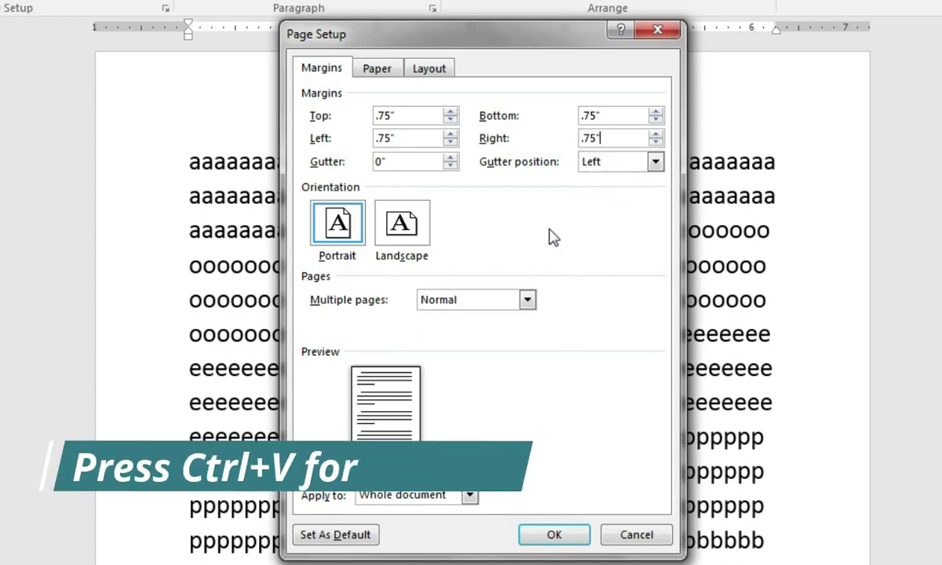
click(556, 536)
scroll(424, 417, up, 10)
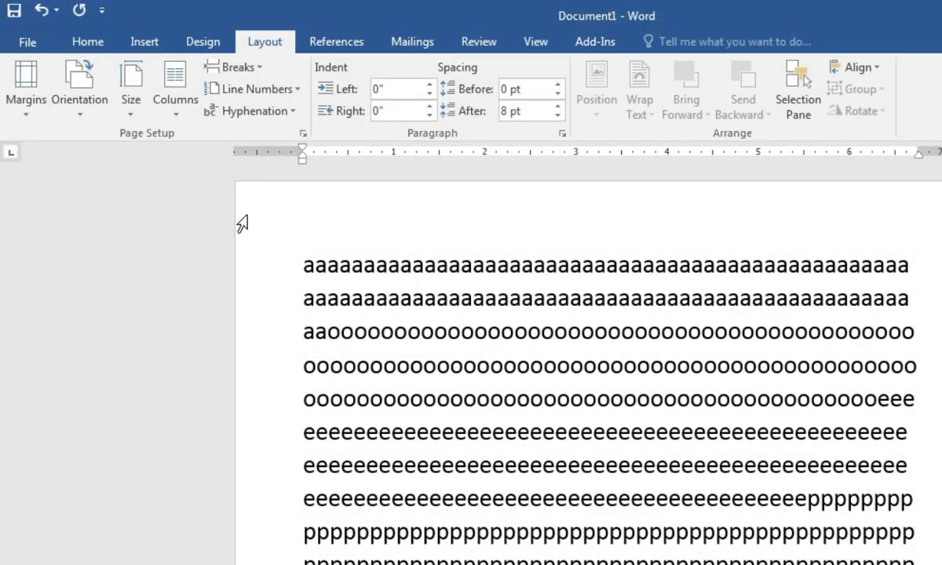
- Reopen the custom margin settings and reduce the top margin to 0.4"
click(13, 101)
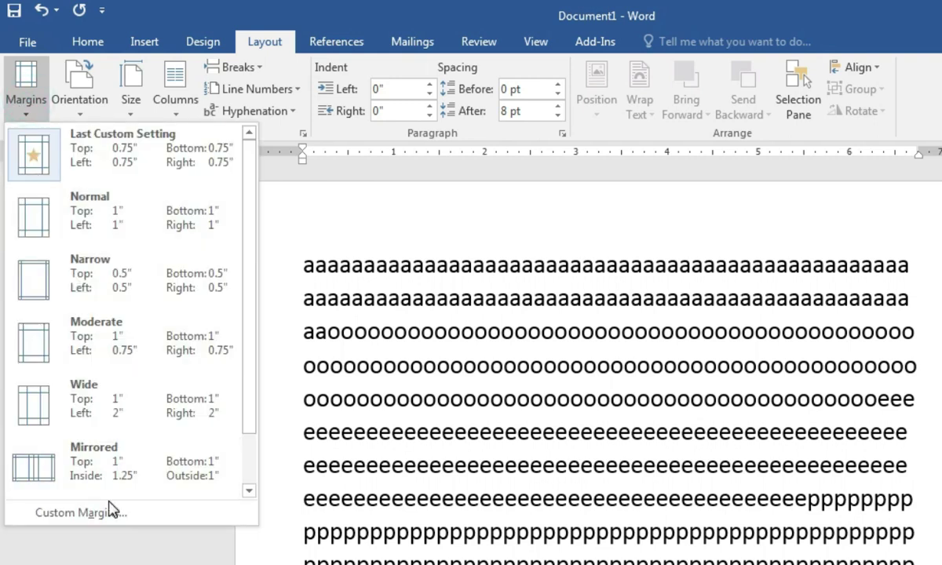
click(108, 504)
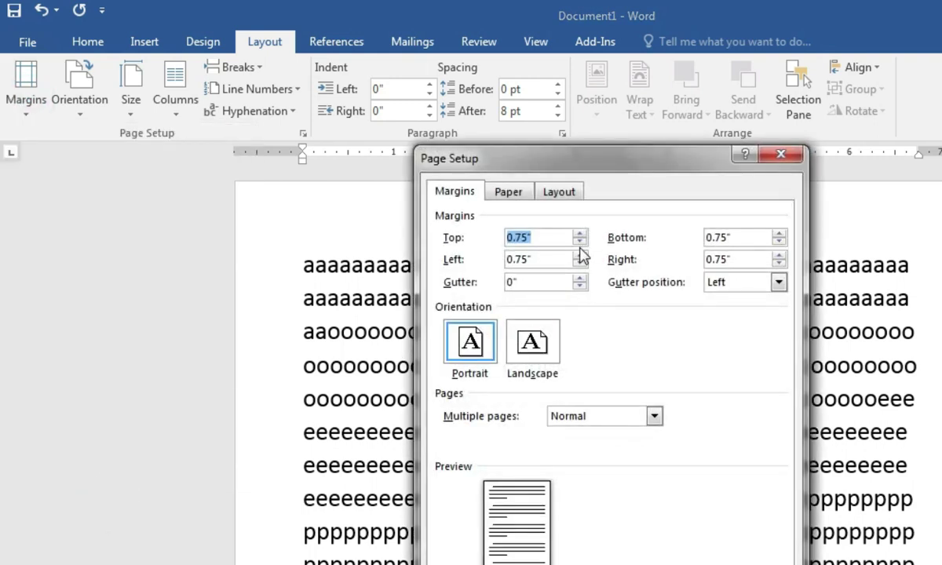
click(581, 245)
click(580, 244)
click(580, 244)
click(580, 244)
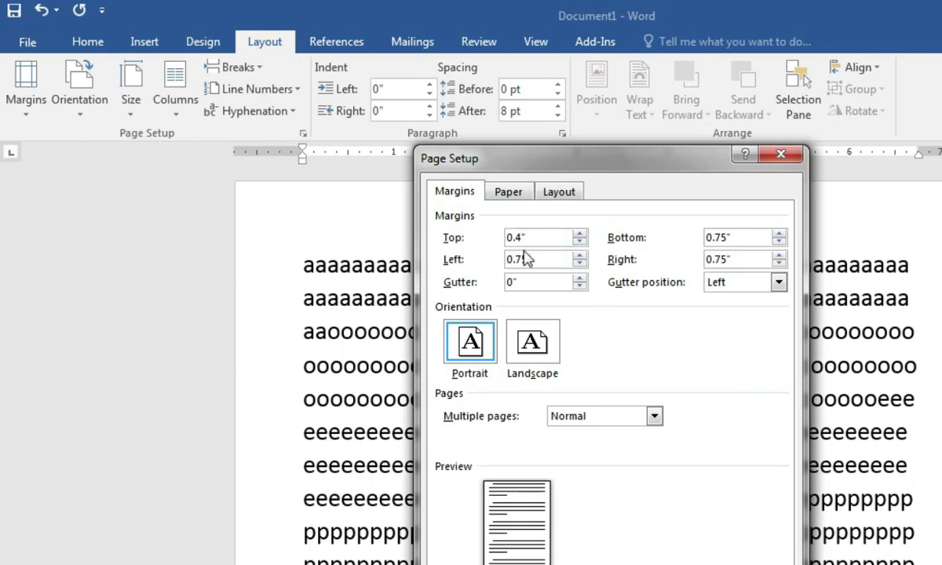
- Reduce the bottom and right margins to 0.3" each
click(778, 242)
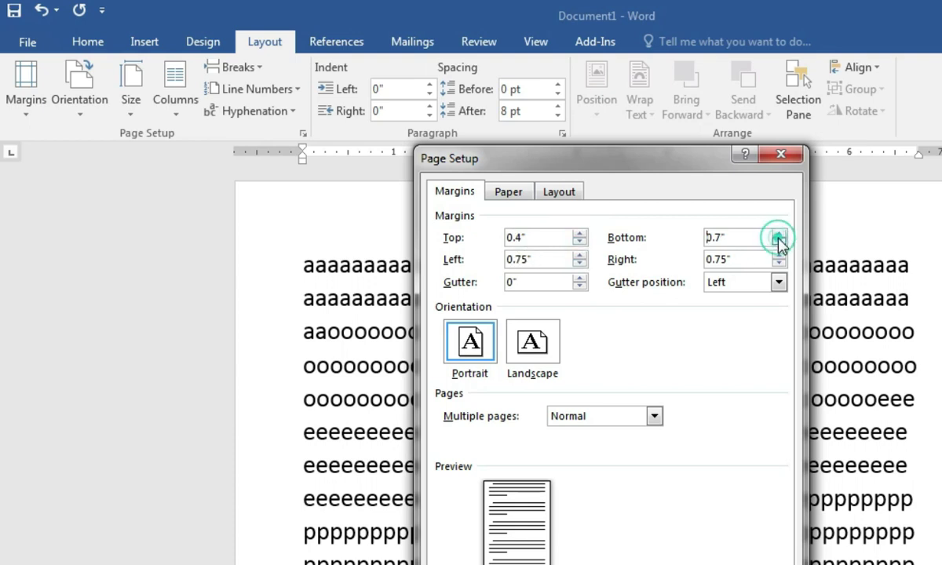
click(778, 242)
click(778, 242)
click(778, 241)
click(778, 264)
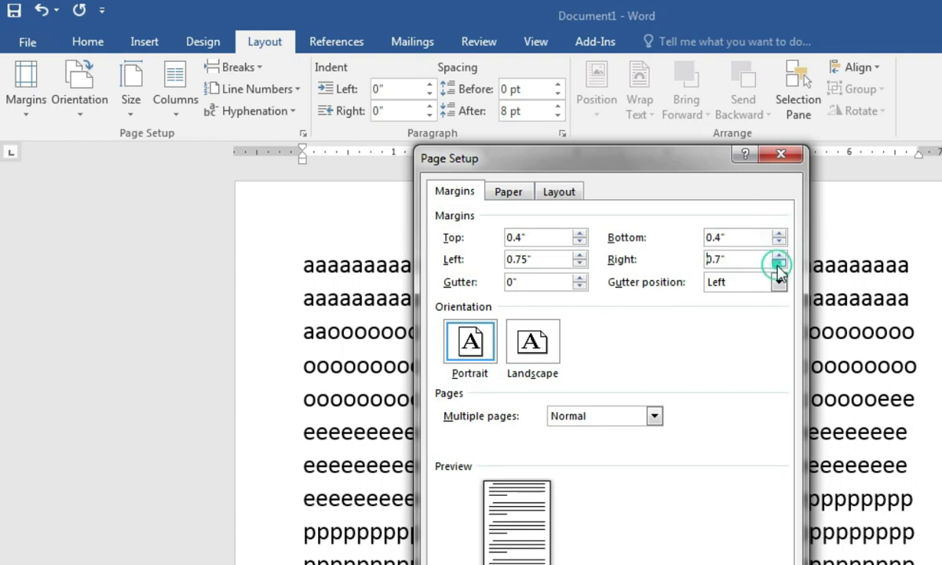
click(778, 263)
click(778, 263)
click(778, 264)
click(778, 242)
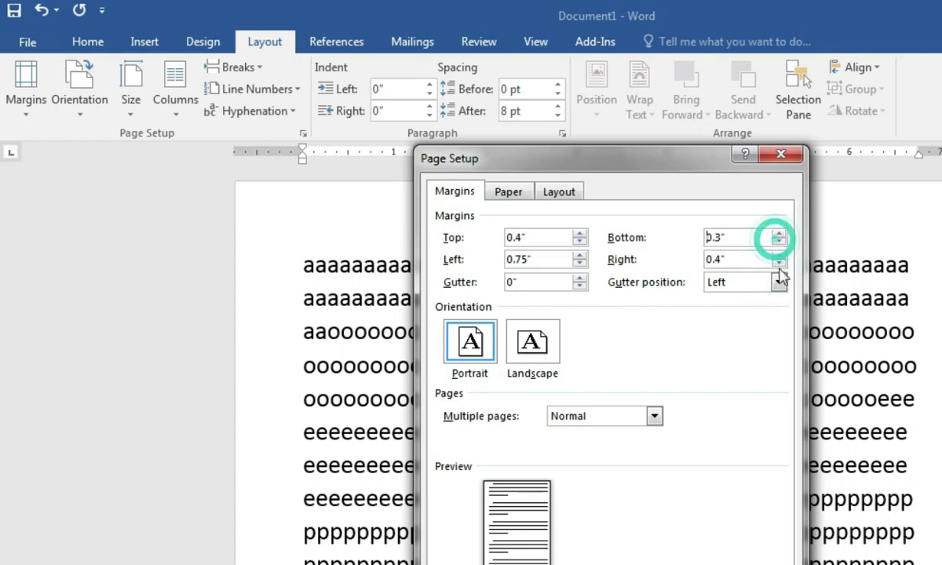
click(778, 263)
- Reduce the left and top margins to 0.3" each
click(580, 264)
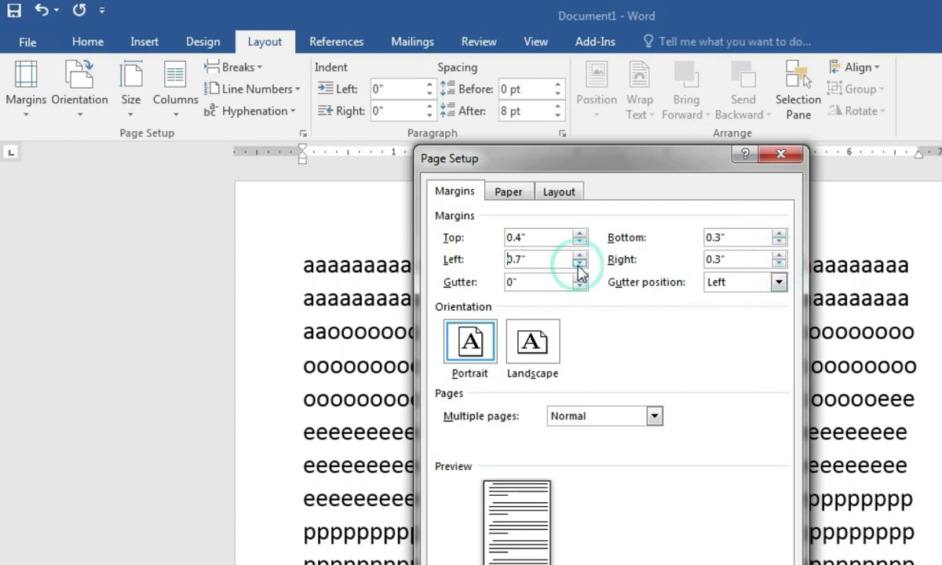
click(579, 263)
click(579, 264)
click(580, 264)
click(579, 264)
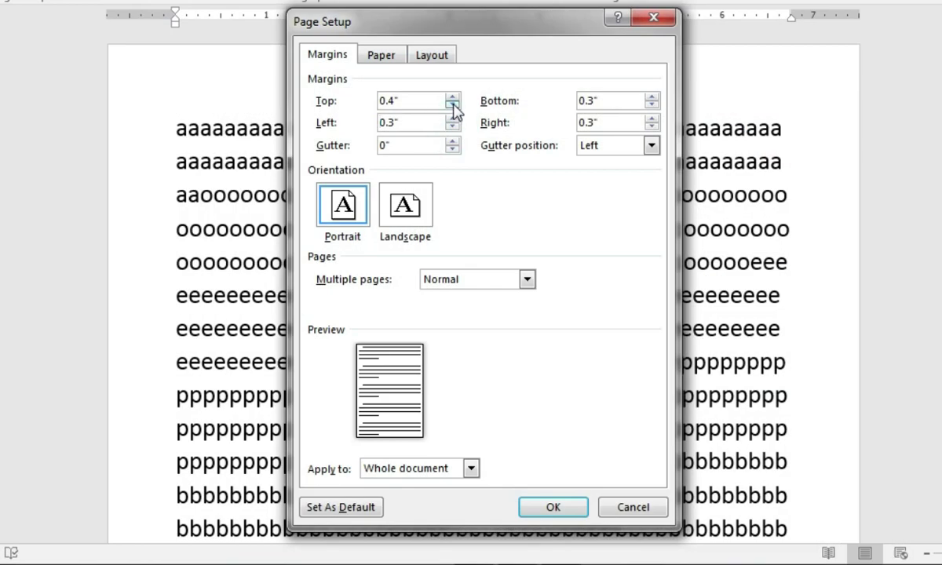
click(452, 105)
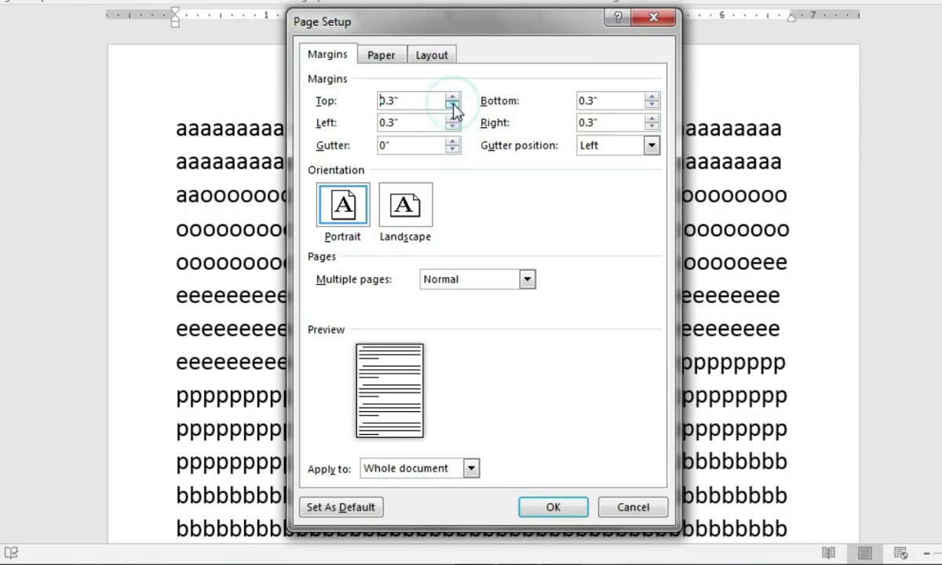
- Apply the custom margins to the whole document, letting Word fix those outside the printable area
click(554, 509)
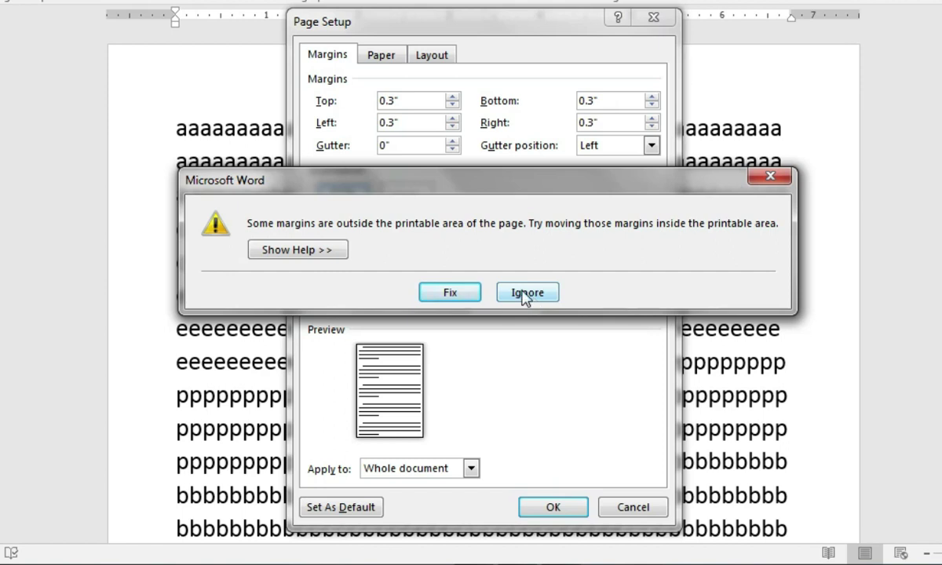
click(450, 295)
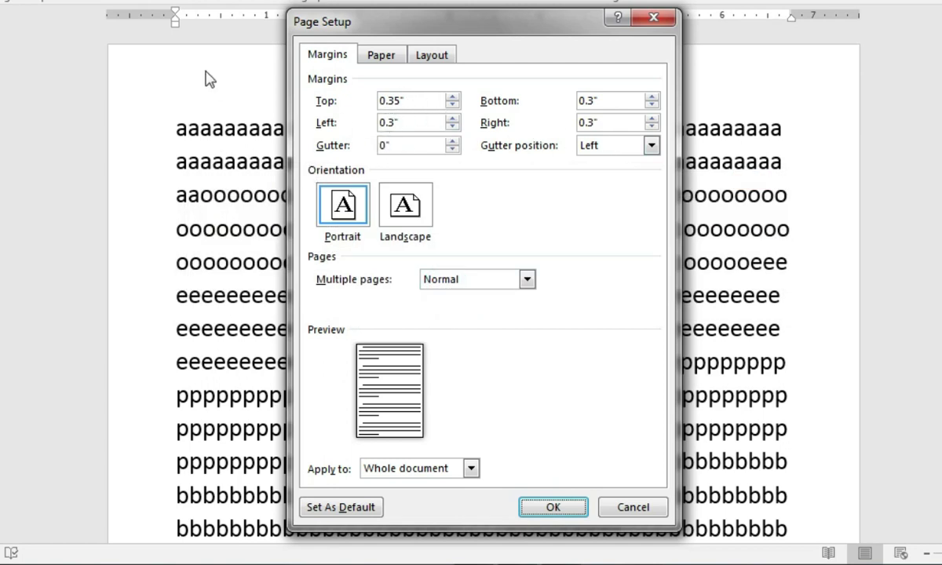
click(553, 507)
scroll(351, 363, up, 5)
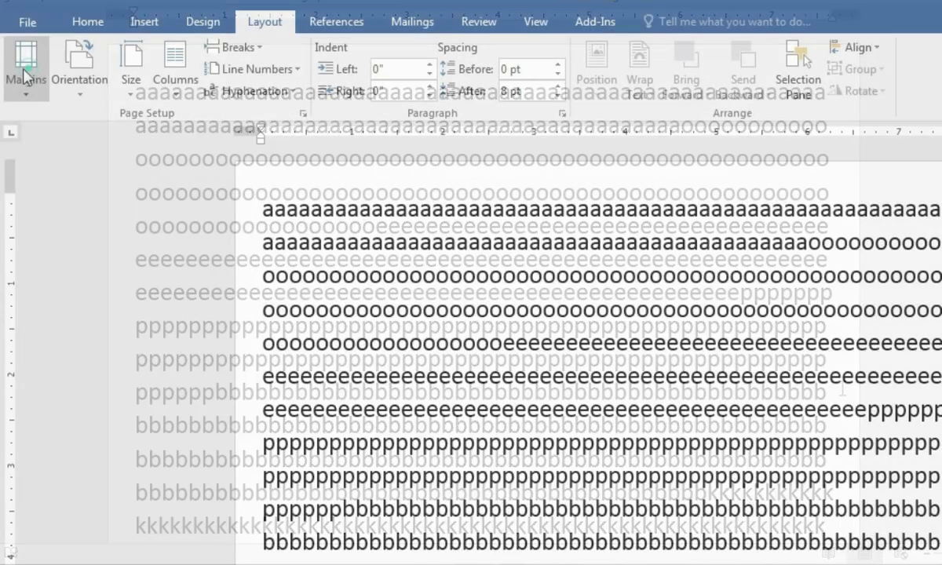
- Apply the Normal margin preset, 1" on every side, and check how the text fits the first page
click(26, 63)
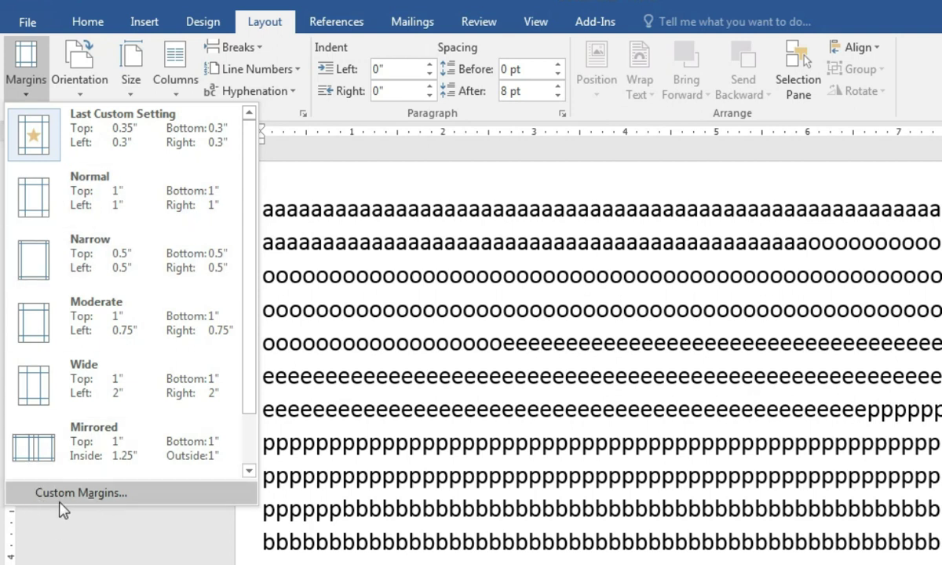
click(58, 205)
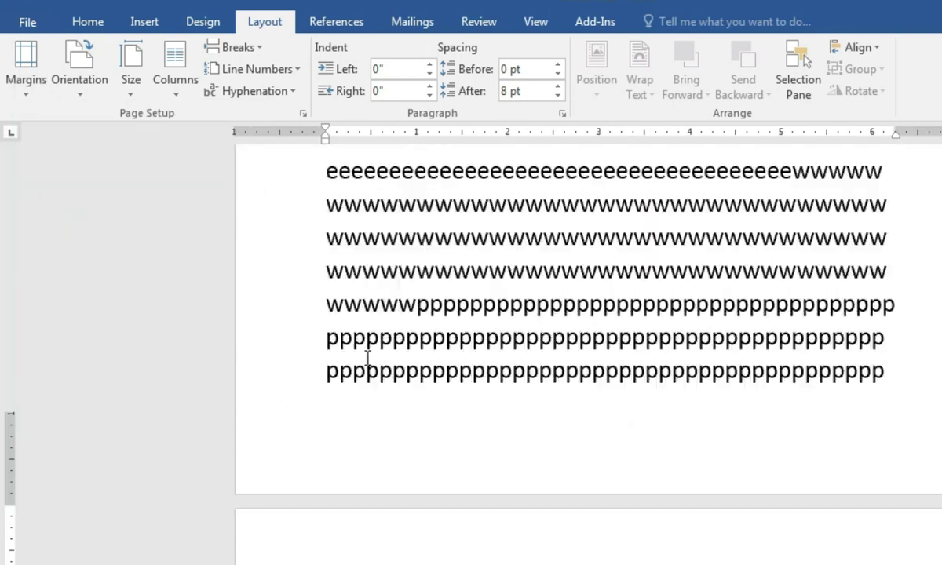
scroll(499, 477, down, 2)
scroll(498, 477, up, 5)
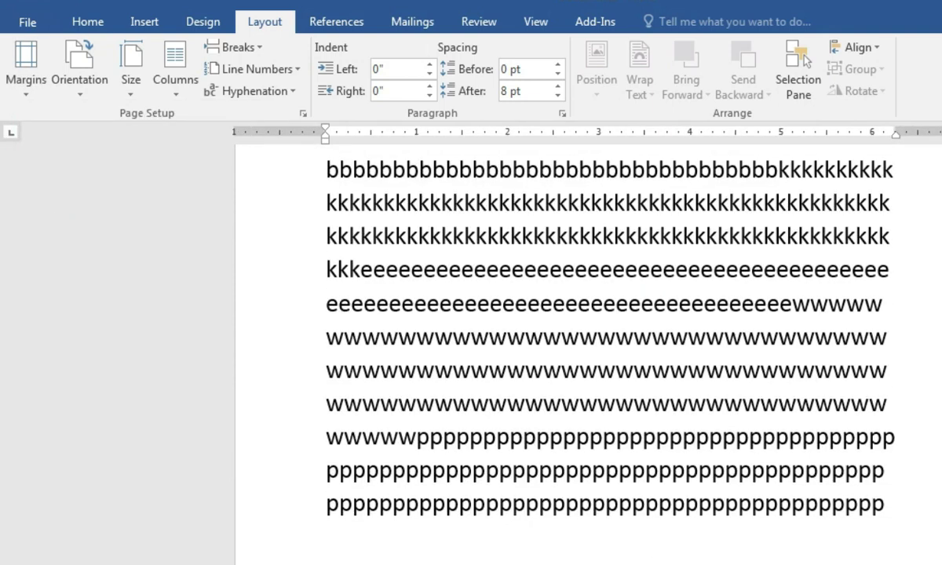
- Switch to the PDF course outline, select the "page size" topic under Class-6, and return to the Word document
click(636, 550)
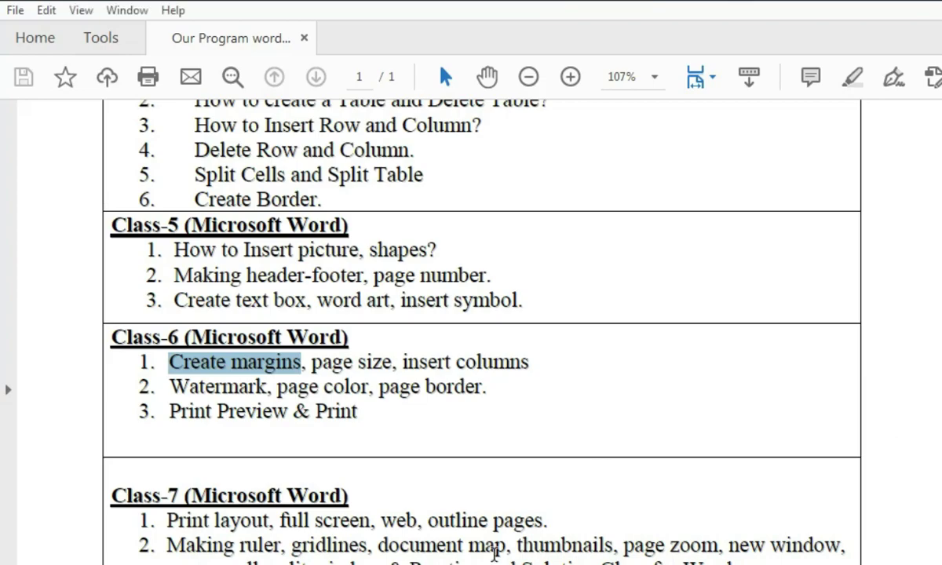
click(310, 383)
drag(312, 362, 393, 362)
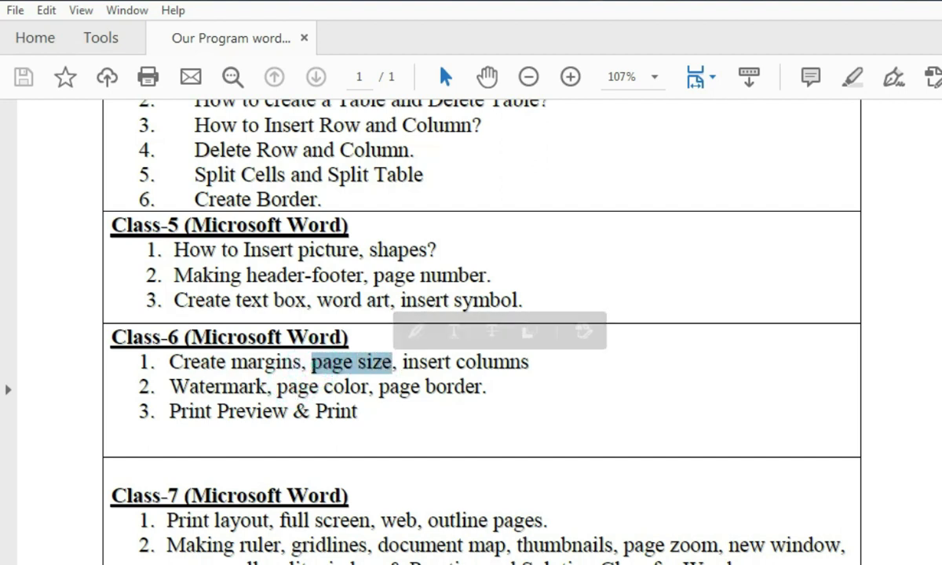
key(alt+Tab)
scroll(553, 505, up, 10)
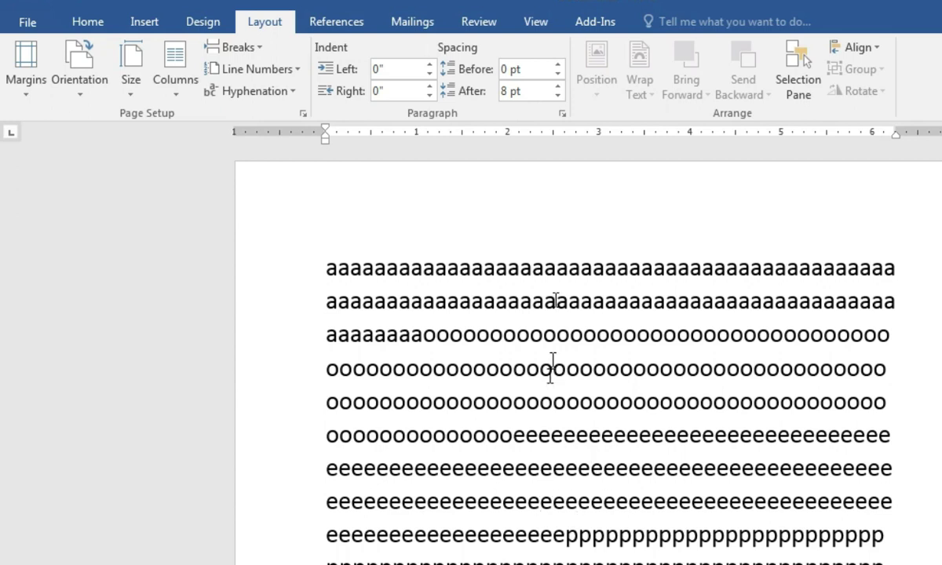
scroll(512, 322, down, 2)
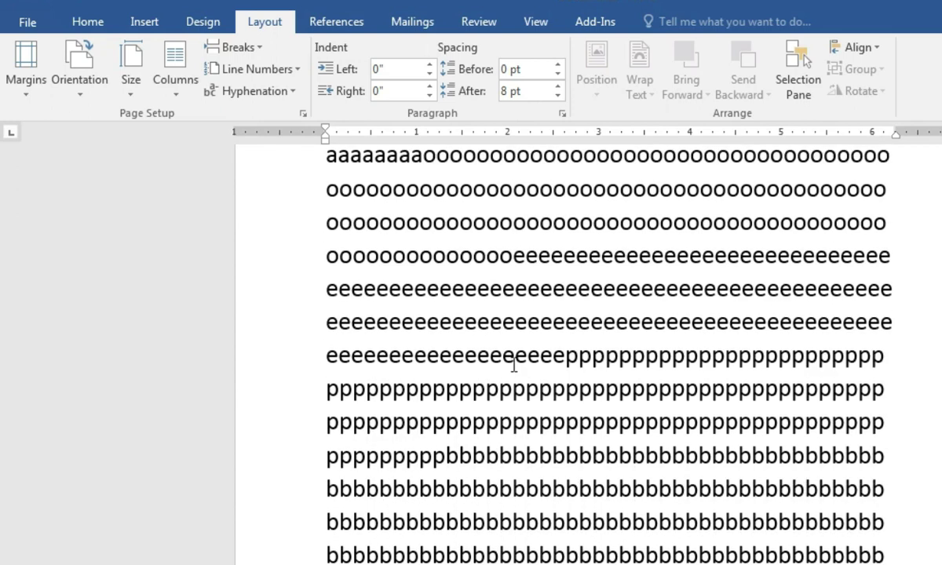
scroll(516, 369, up, 2)
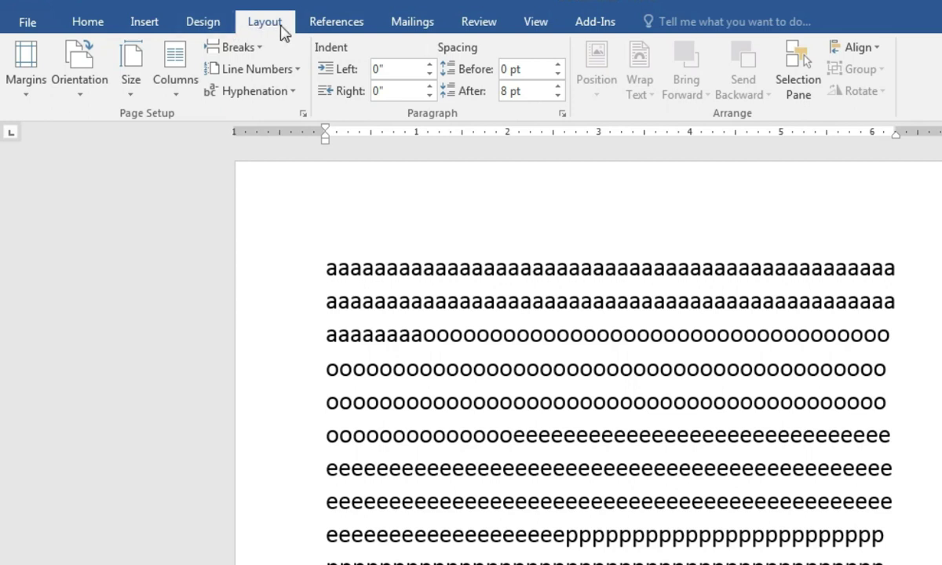
- Apply the A4 paper size, 8.27" x 11.69", to the document and review the other available paper sizes
click(140, 83)
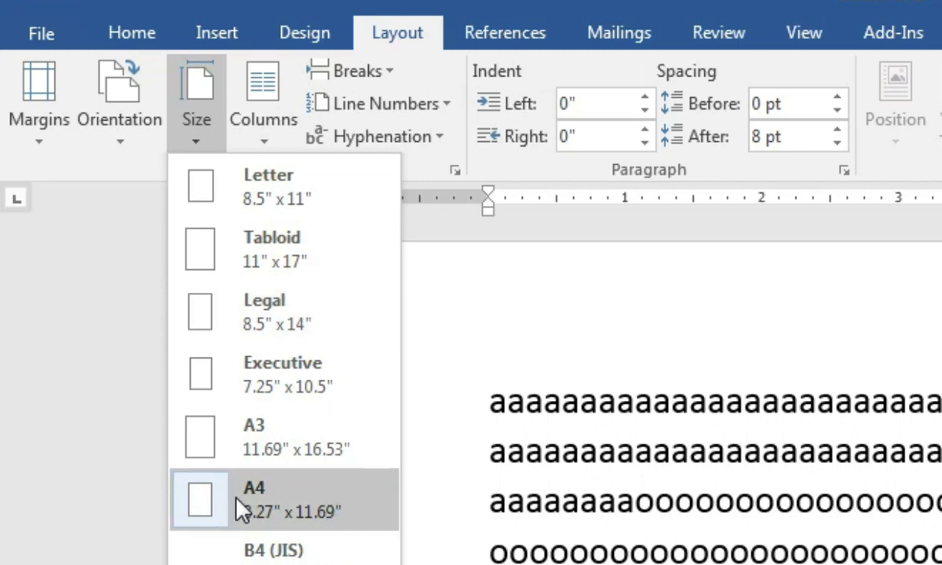
click(290, 512)
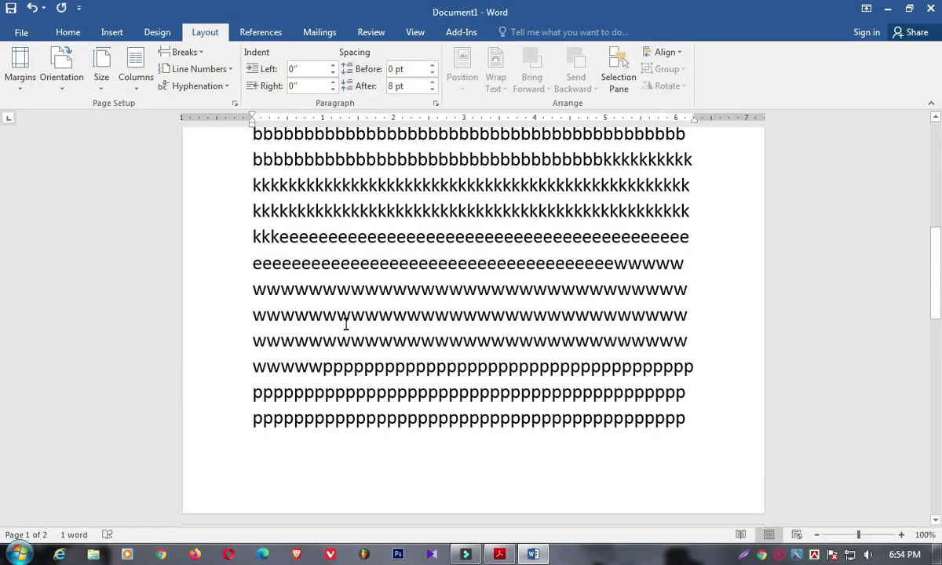
scroll(346, 323, up, 5)
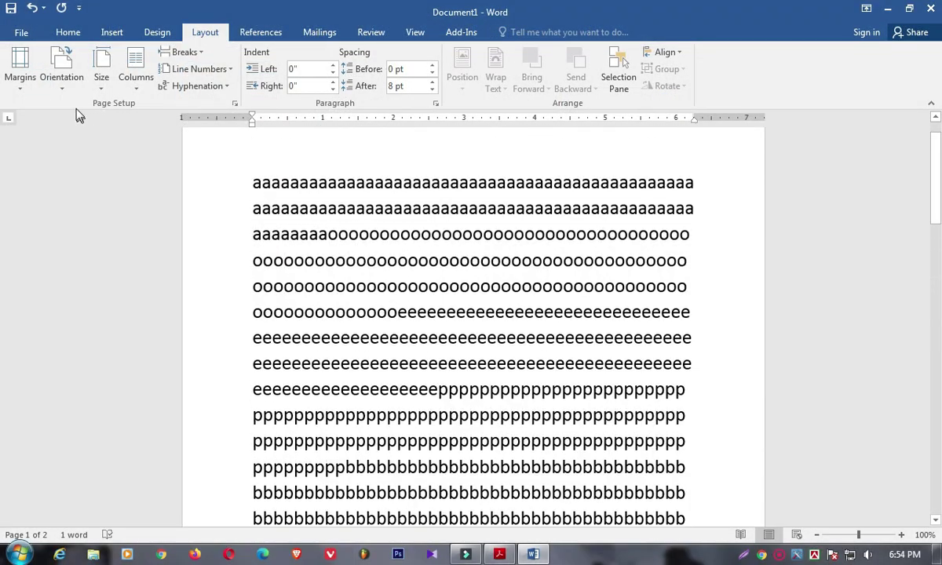
click(100, 82)
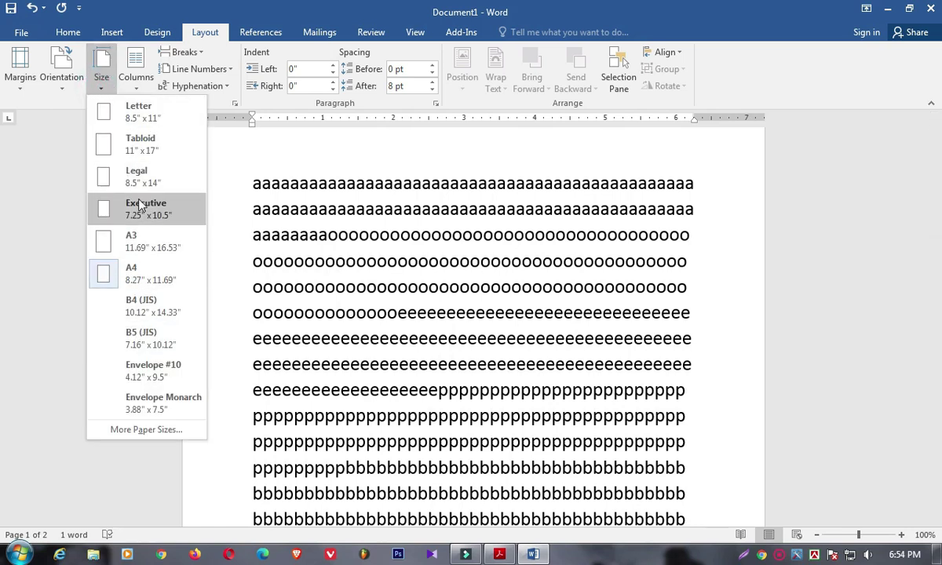
click(360, 284)
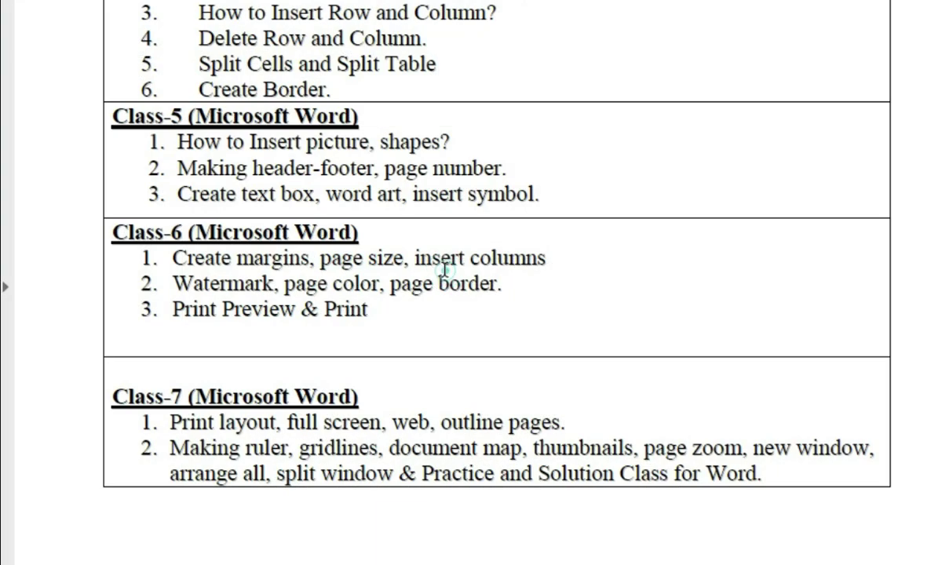
- Select the "insert columns" topic in the PDF course outline, return to the Word document and look over its text
drag(416, 258, 547, 269)
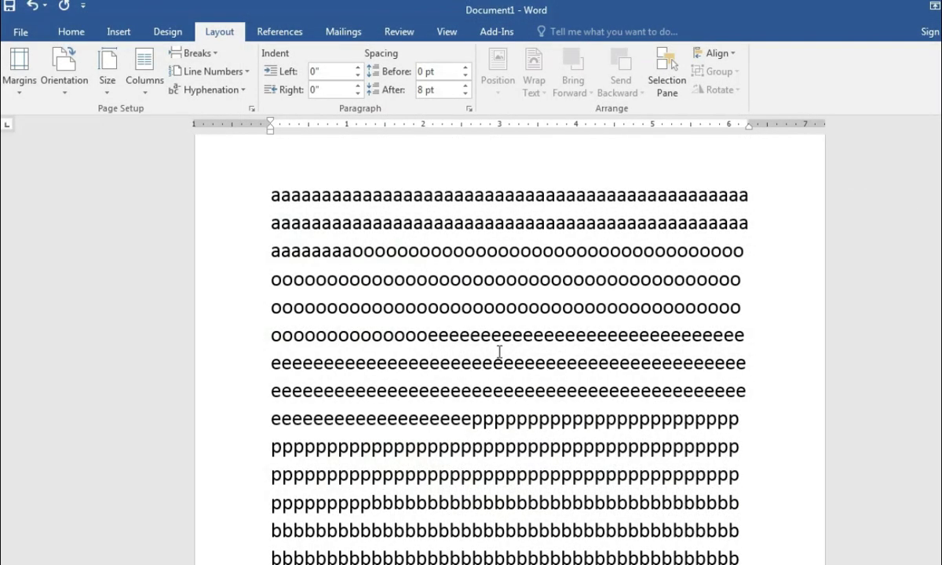
scroll(499, 351, down, 2)
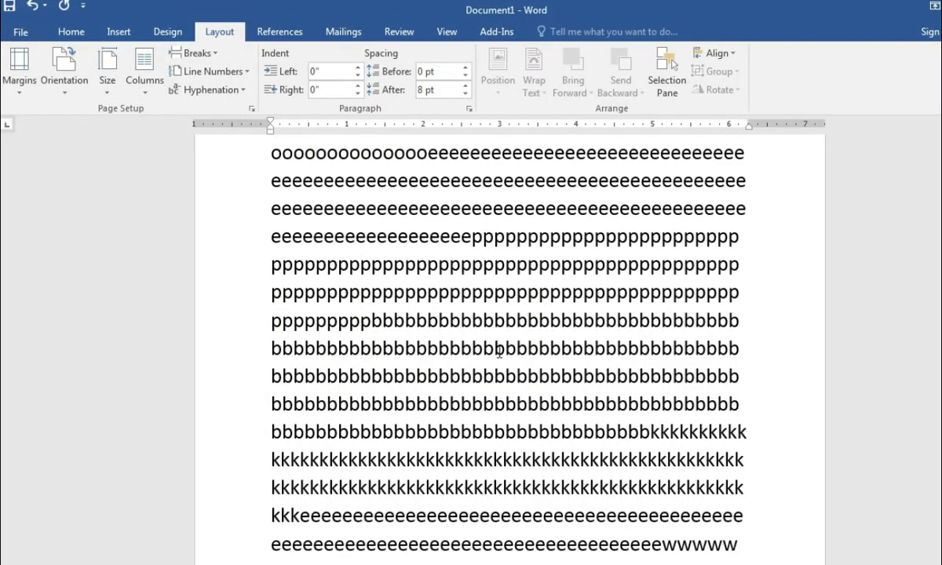
scroll(503, 352, up, 3)
scroll(503, 352, down, 8)
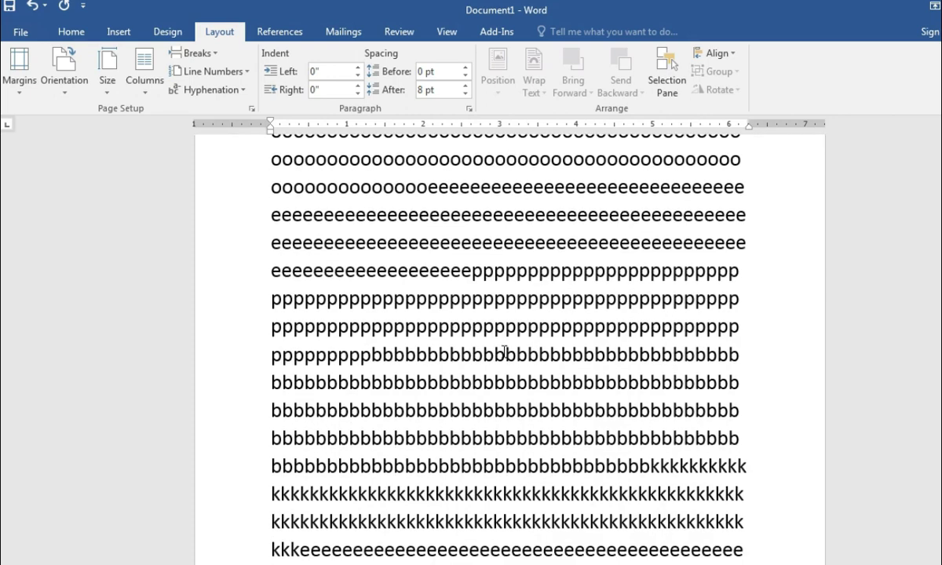
- Lay out the whole sample text in two columns and check the result from the start of the document
scroll(502, 354, up, 8)
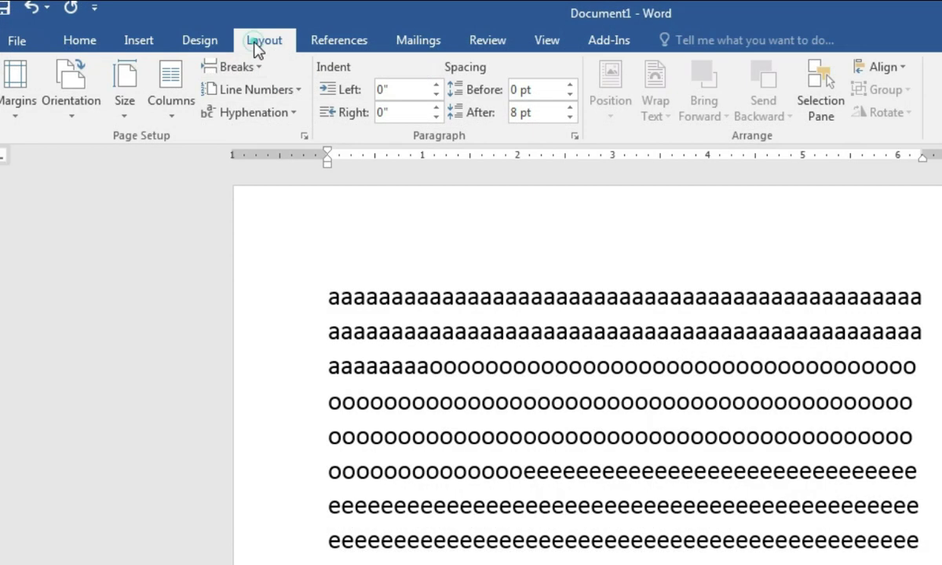
click(158, 100)
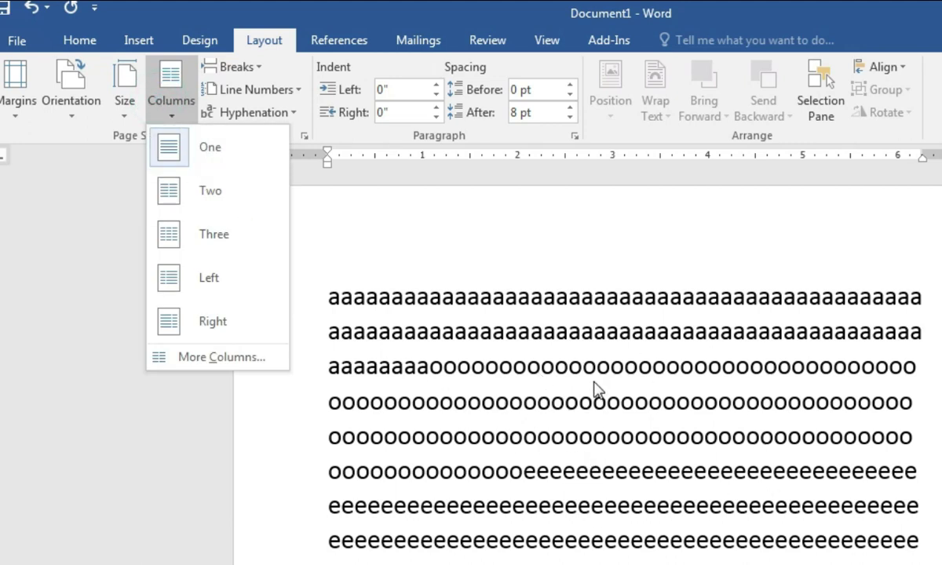
click(201, 202)
scroll(549, 490, up, 10)
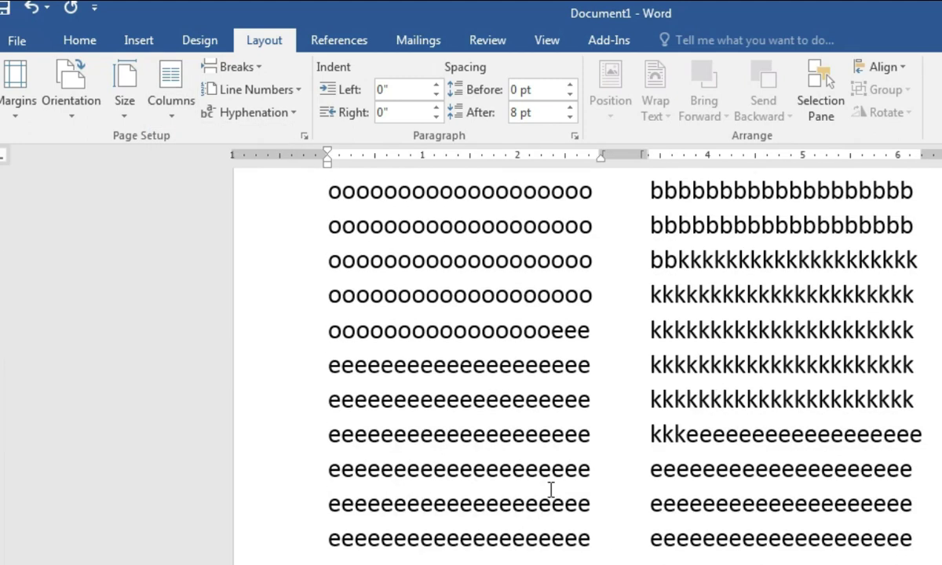
scroll(577, 334, up, 3)
- Change the text layout to three columns and look through the text to its end
click(157, 94)
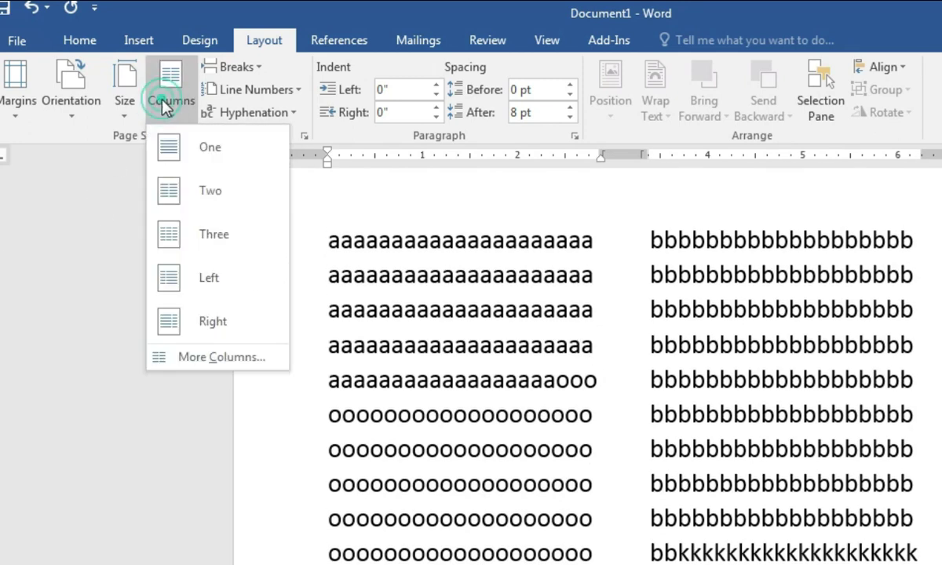
click(188, 251)
scroll(541, 439, up, 5)
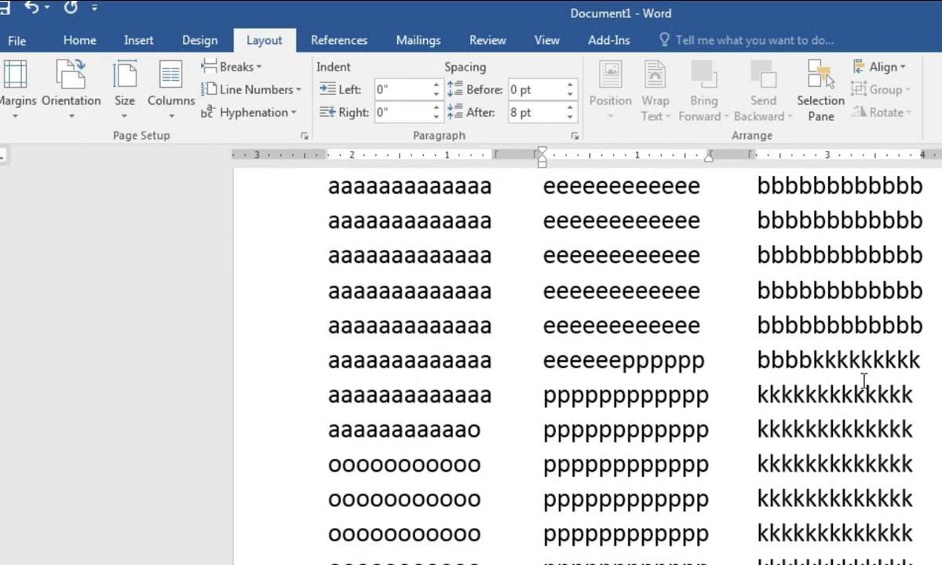
scroll(864, 381, down, 10)
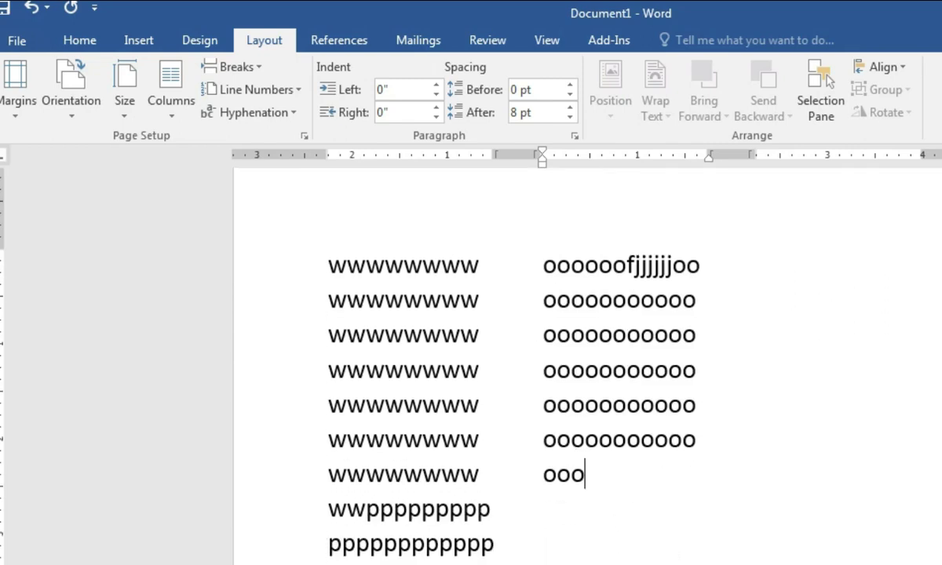
- Extend the end of the sample text with repeated "o" and "p" characters until it flows into the third column
text(ooooooooooooooooooooooooooooo)
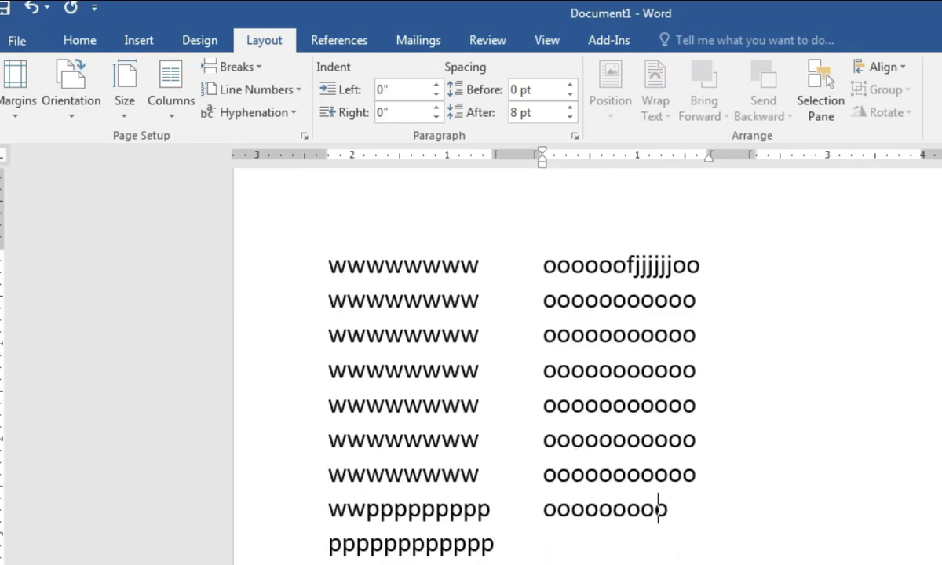
text(ooooooooooooooooooooooooooooooooooooooooooooooooooooooooooooooo)
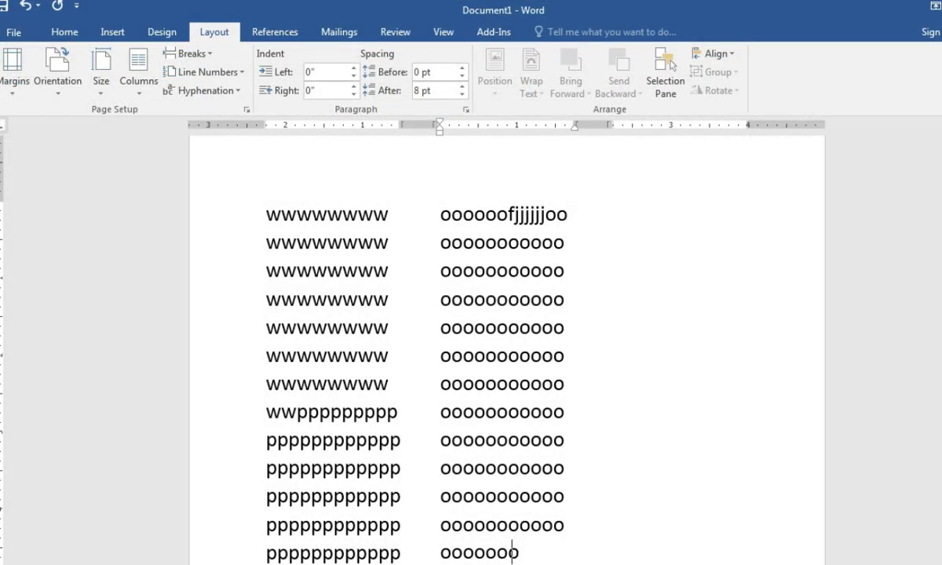
text(ppppp)
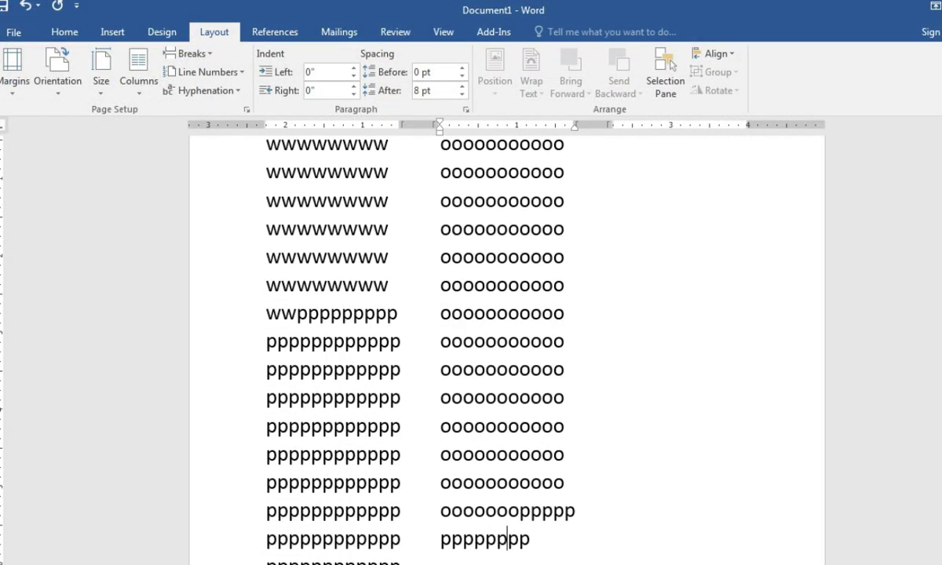
text(ppppppppppppppppppppppppppppppppppppppppppppppppppppppppppppppppppppppppppppppppppppppppppppp)
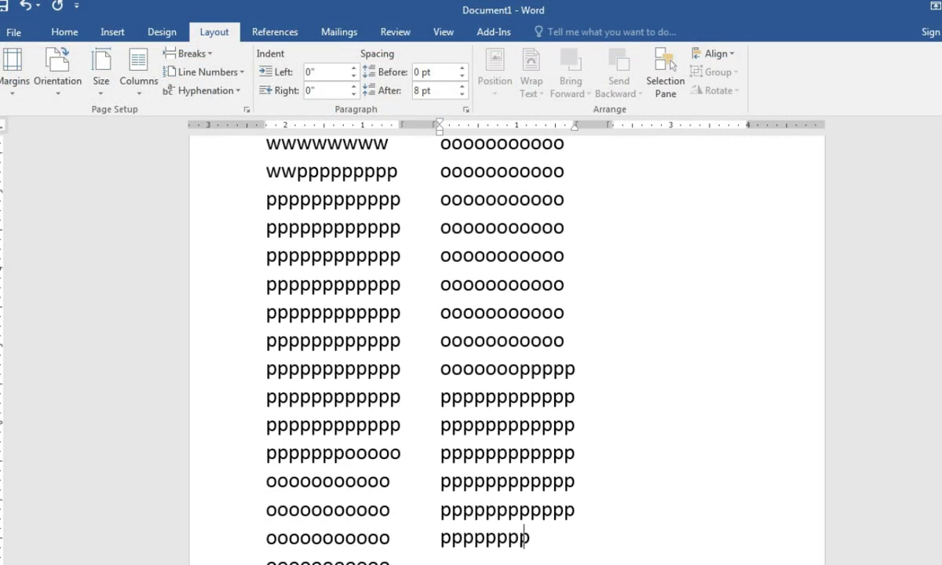
text(pppppppppppppppppppppppppppppppppppppppppppppppp)
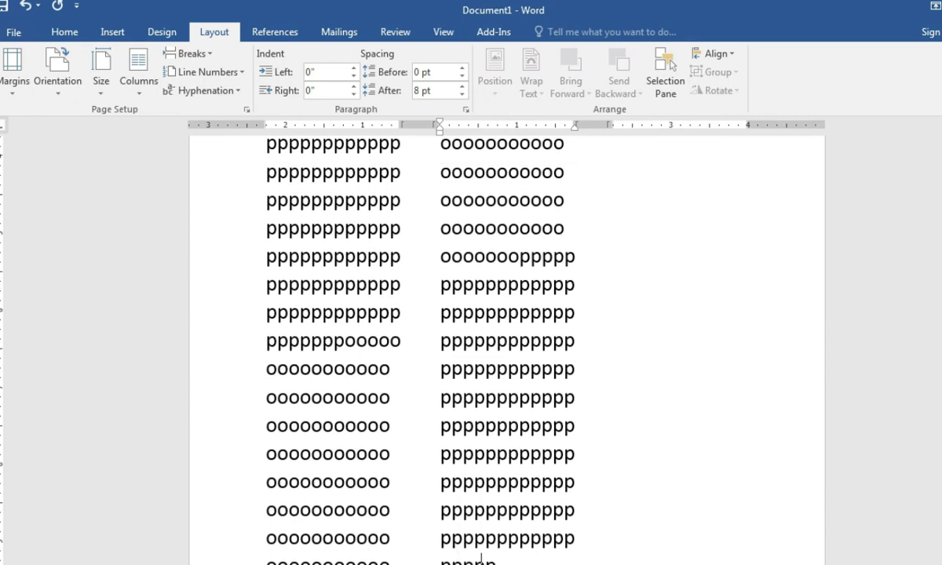
text(pppppppppppppppppp)
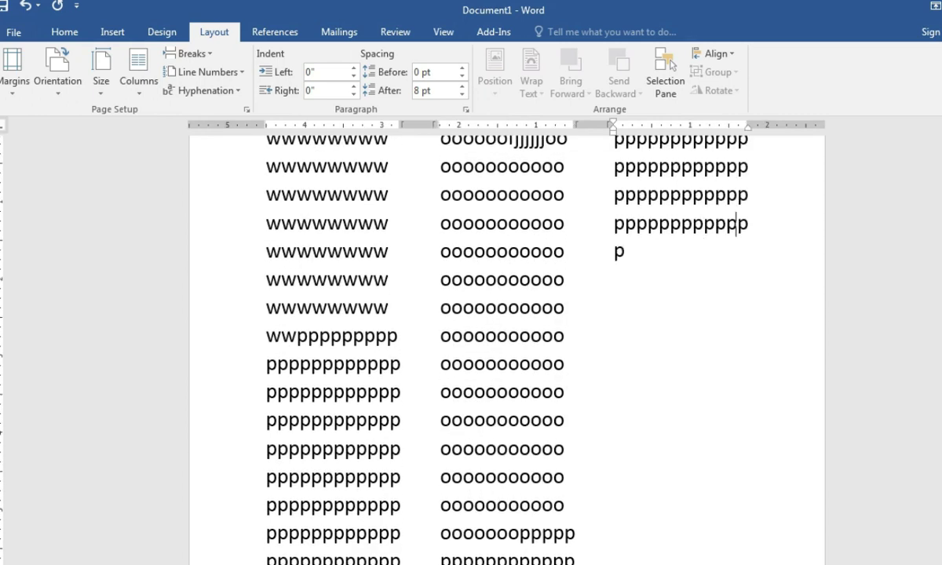
- Set a custom layout of 5 equal-width columns for the whole document and review the pages
click(135, 79)
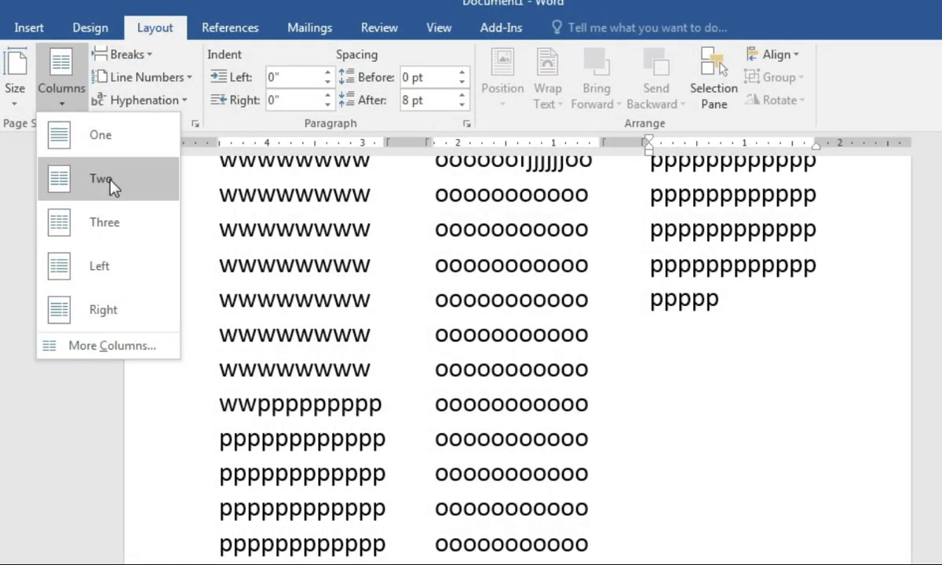
click(110, 345)
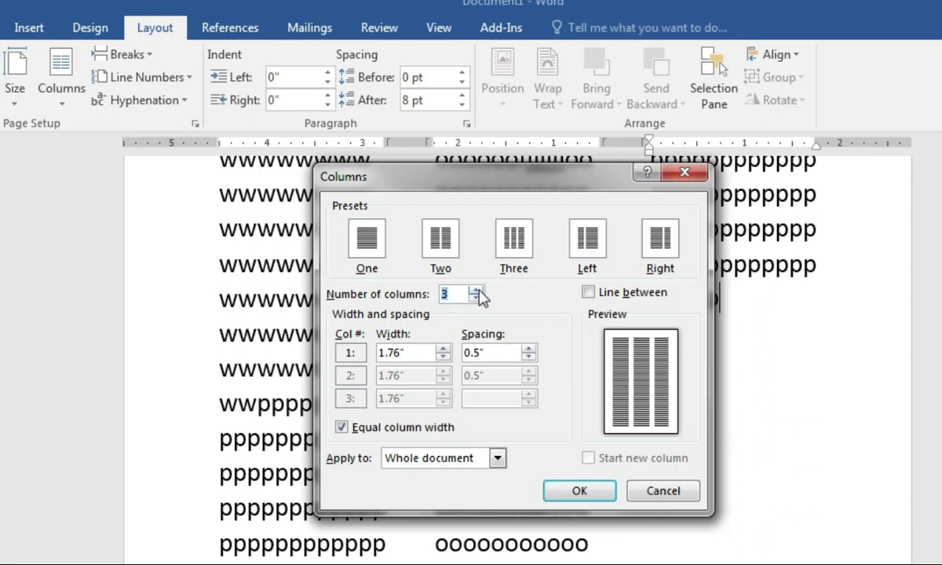
click(475, 290)
click(475, 290)
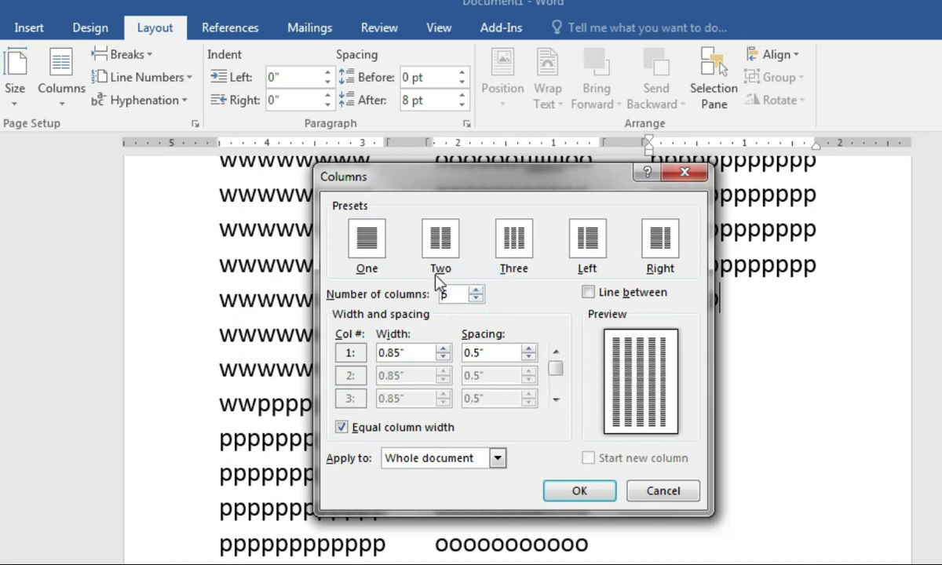
click(590, 493)
scroll(610, 526, up, 10)
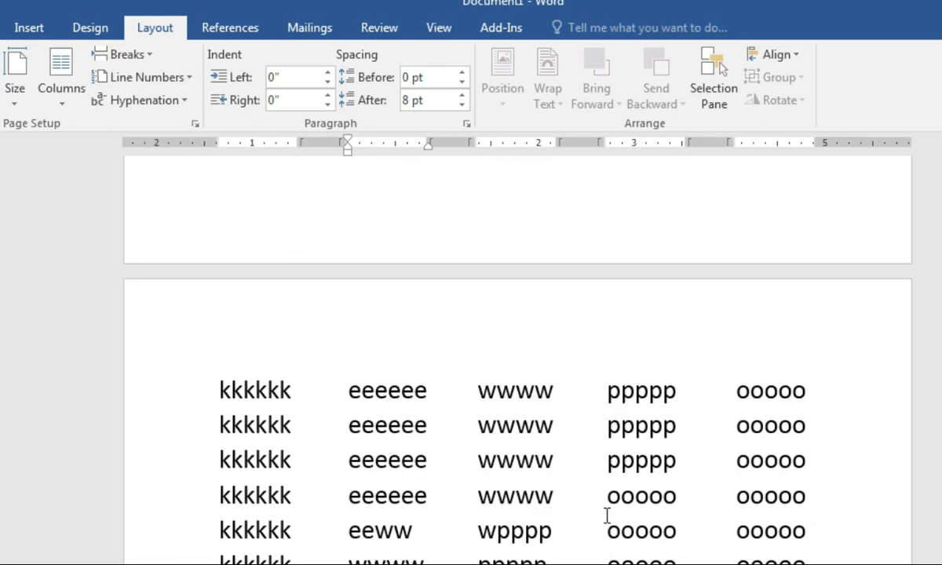
scroll(607, 515, up, 10)
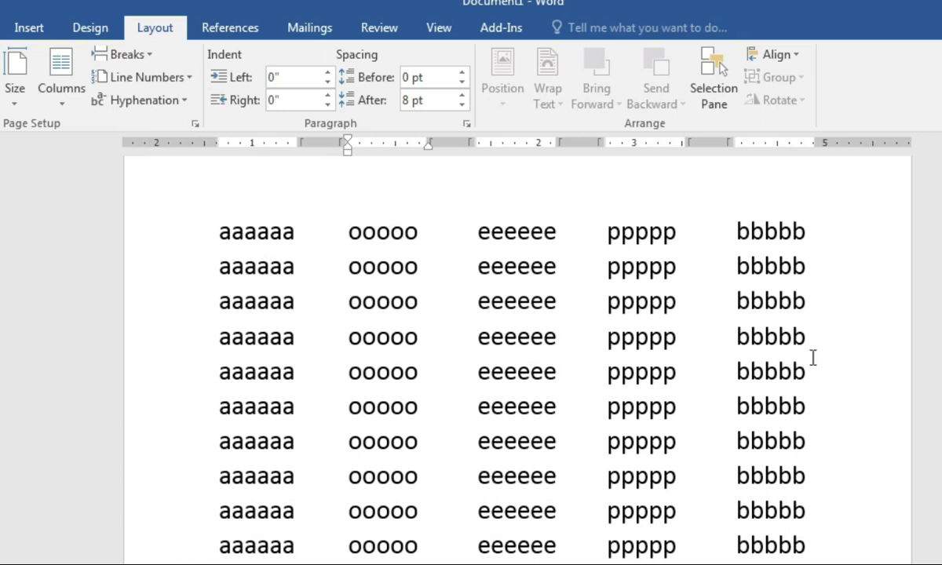
- Return the whole document to a single column and check the text from its beginning
click(59, 69)
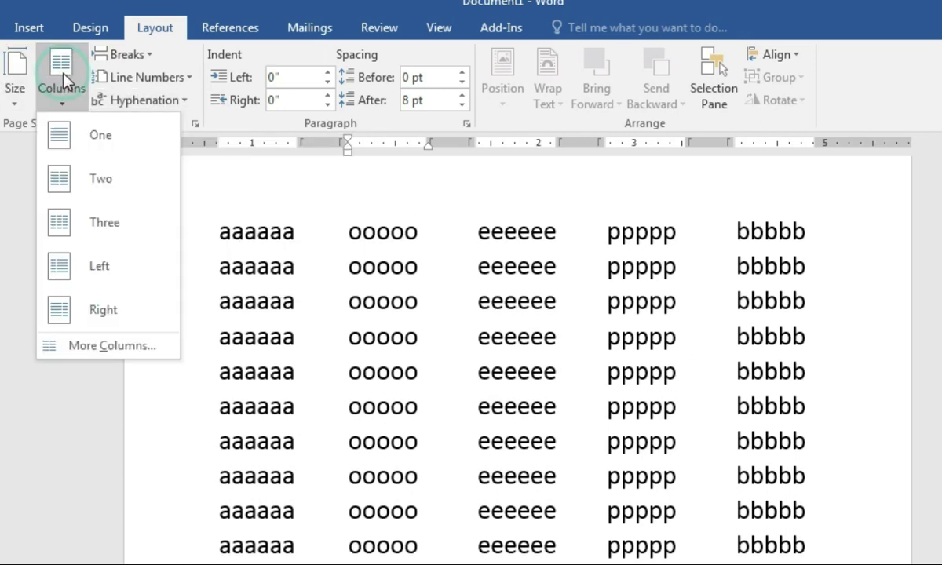
click(145, 144)
scroll(294, 399, up, 5)
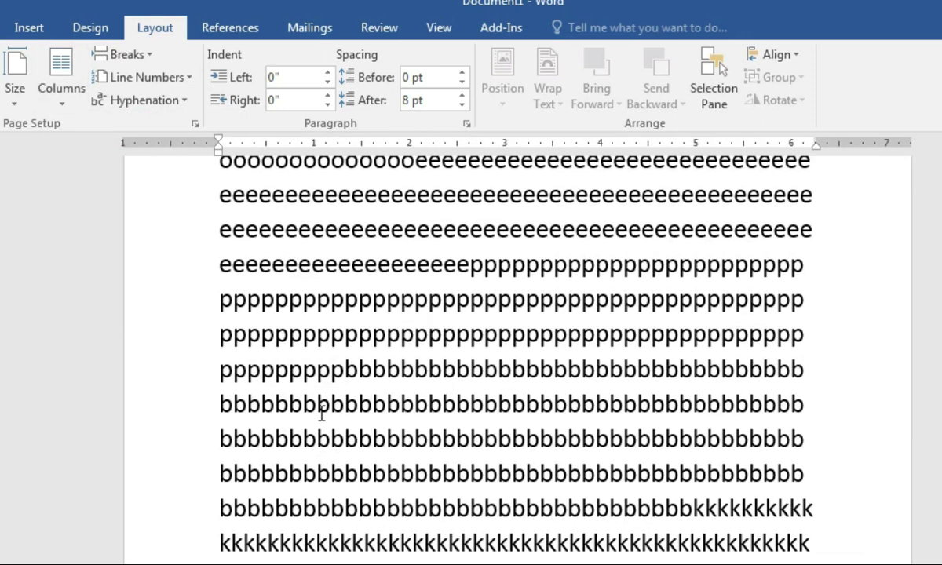
scroll(321, 414, up, 3)
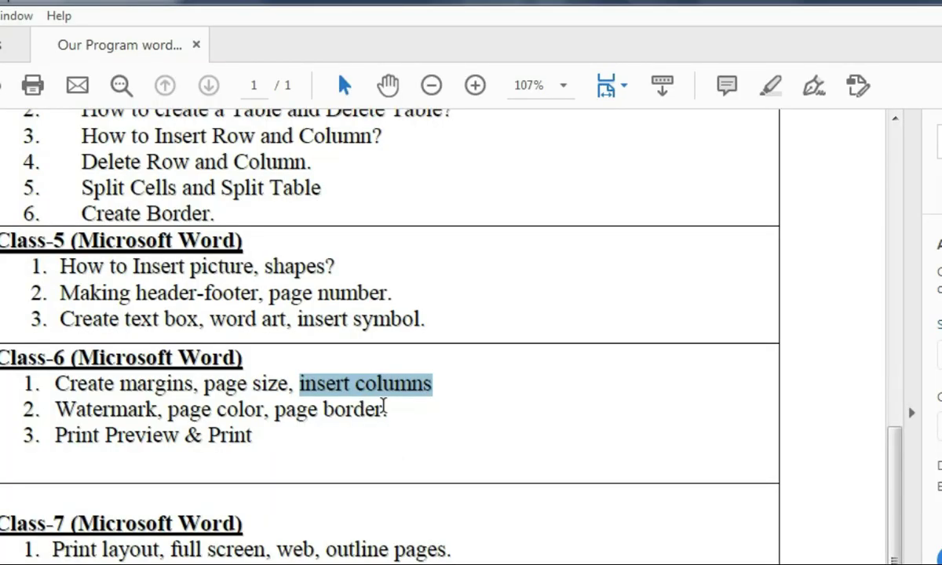
- Select the "Watermark" topic under Class-6 in the PDF course outline, return to the Word document and look over its text
click(384, 407)
click(57, 409)
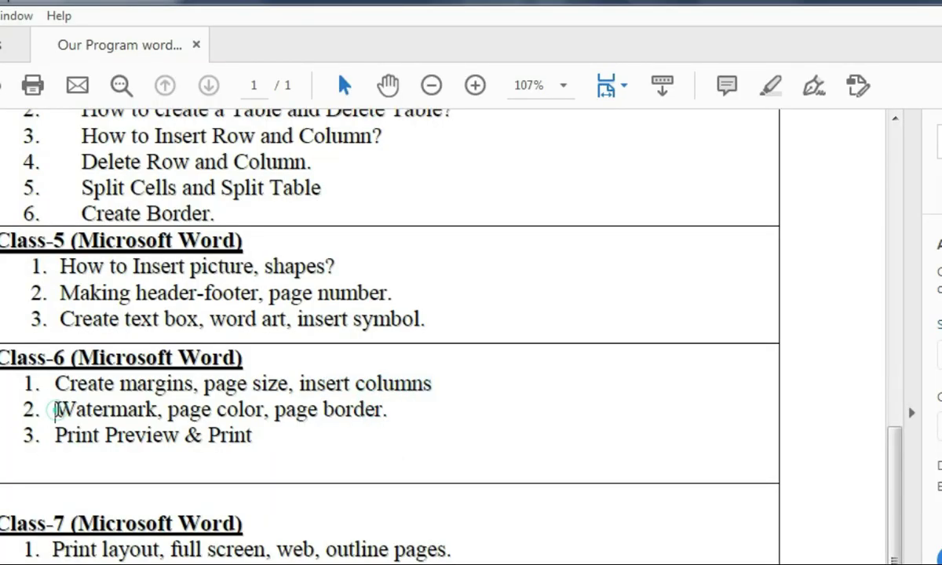
drag(57, 409, 155, 409)
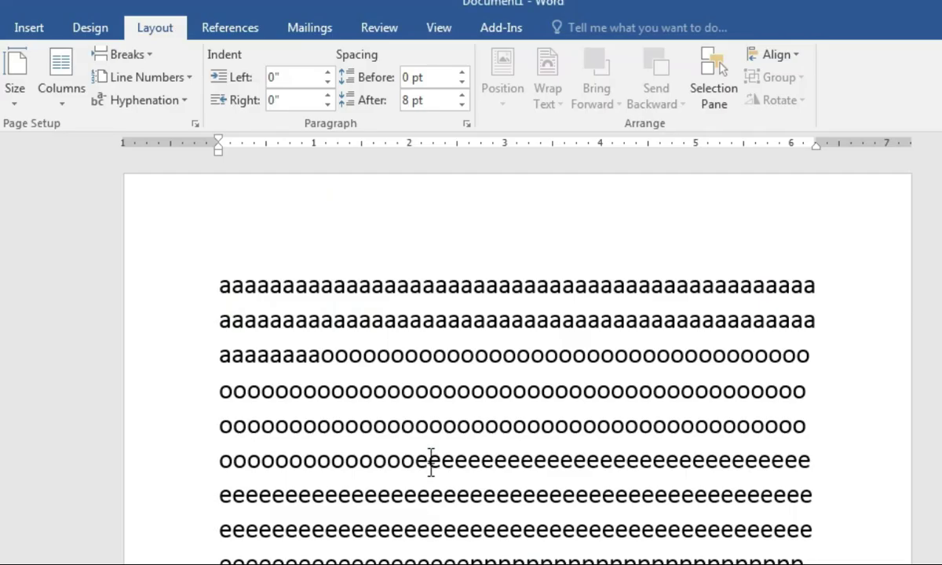
scroll(500, 448, down, 3)
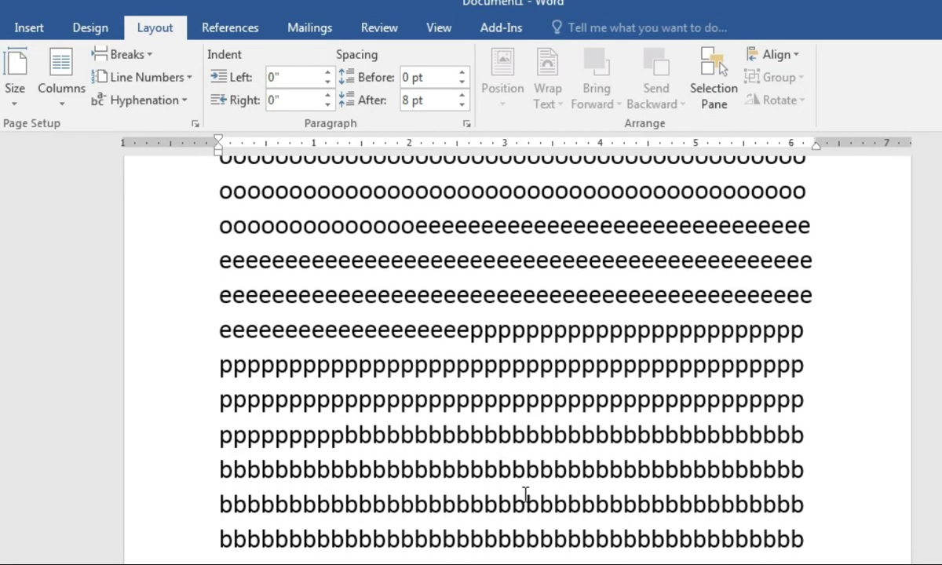
scroll(523, 494, up, 3)
scroll(652, 436, down, 2)
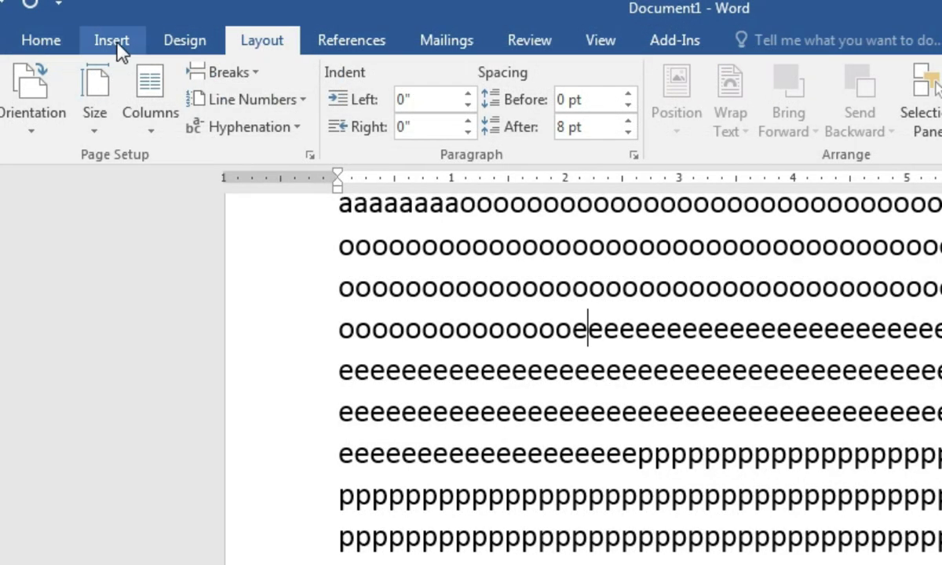
- Open the custom watermark settings, look at the text watermark options and choose a picture watermark
click(187, 43)
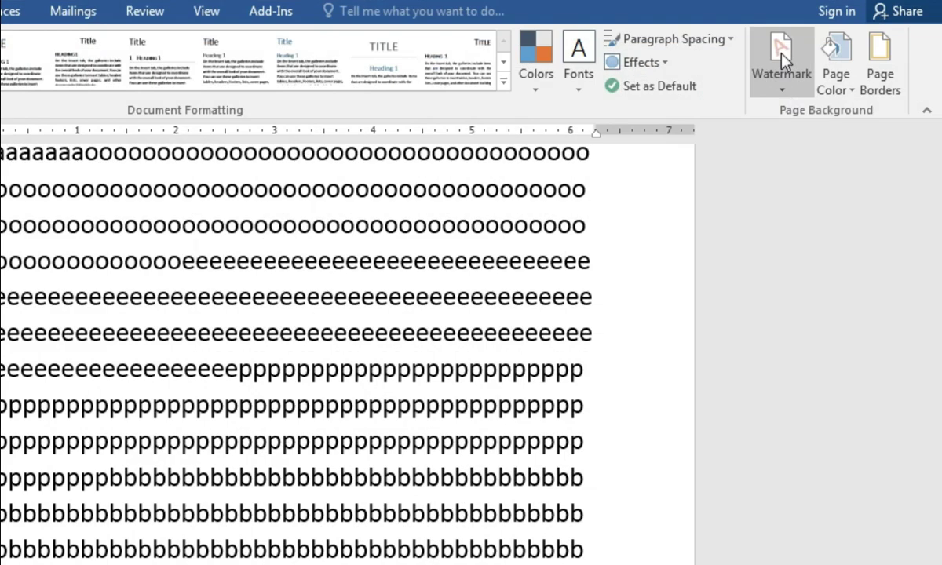
click(847, 66)
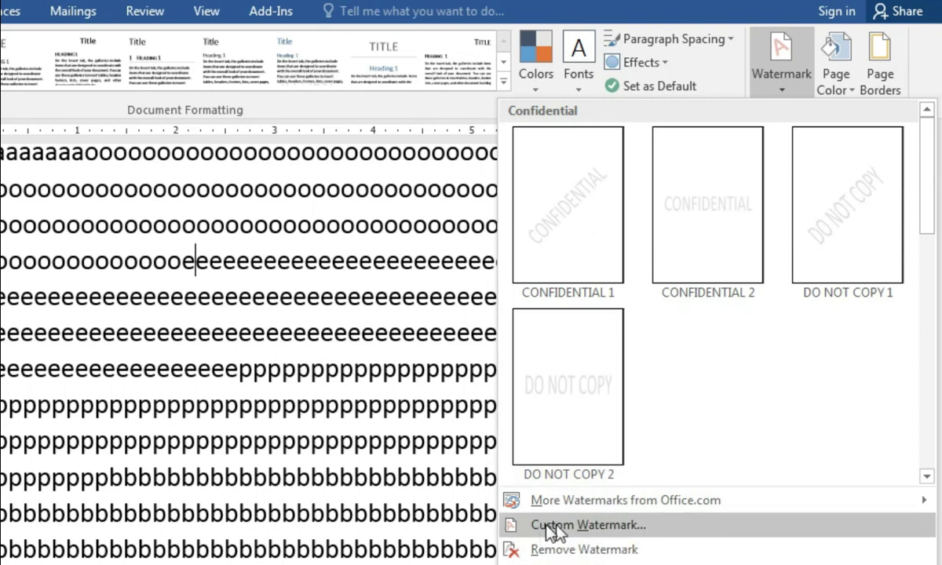
click(643, 528)
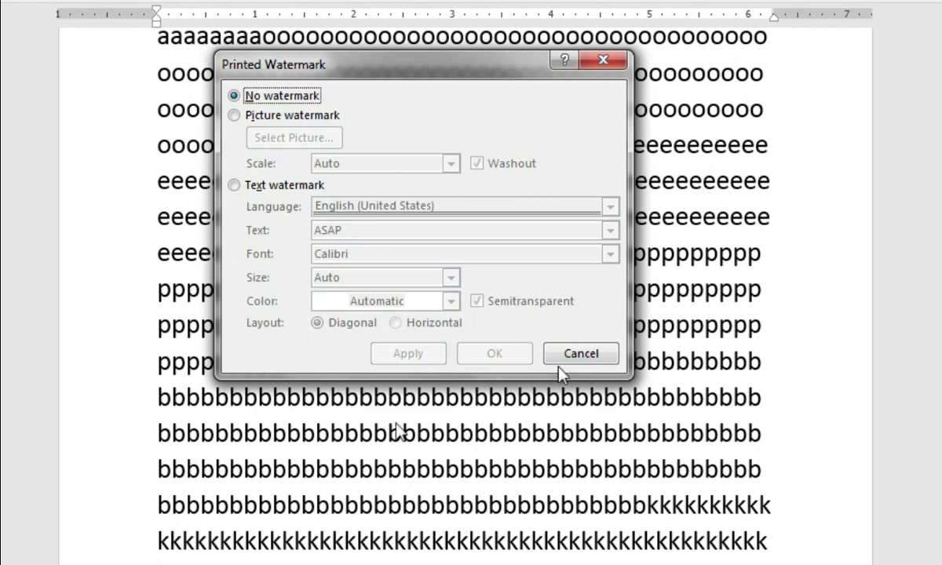
click(233, 115)
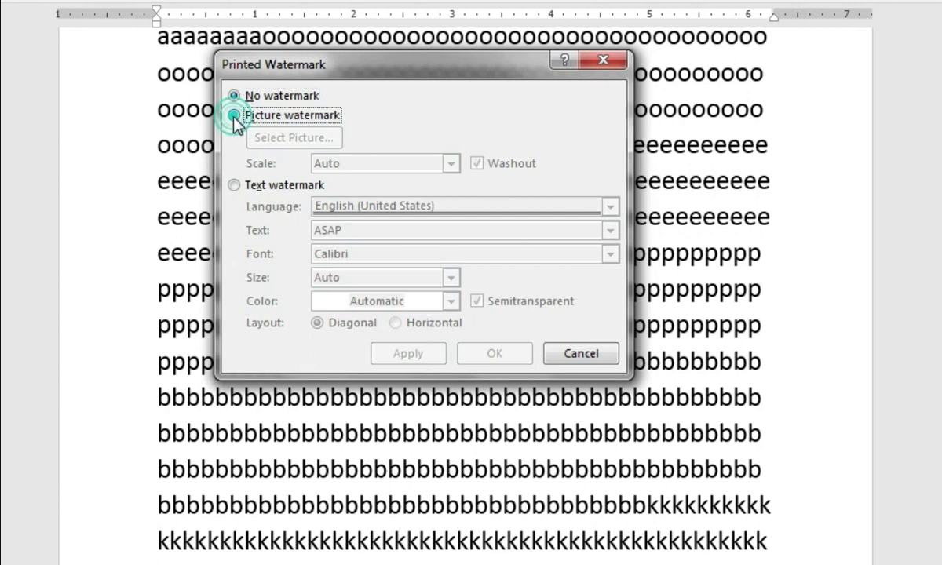
click(234, 186)
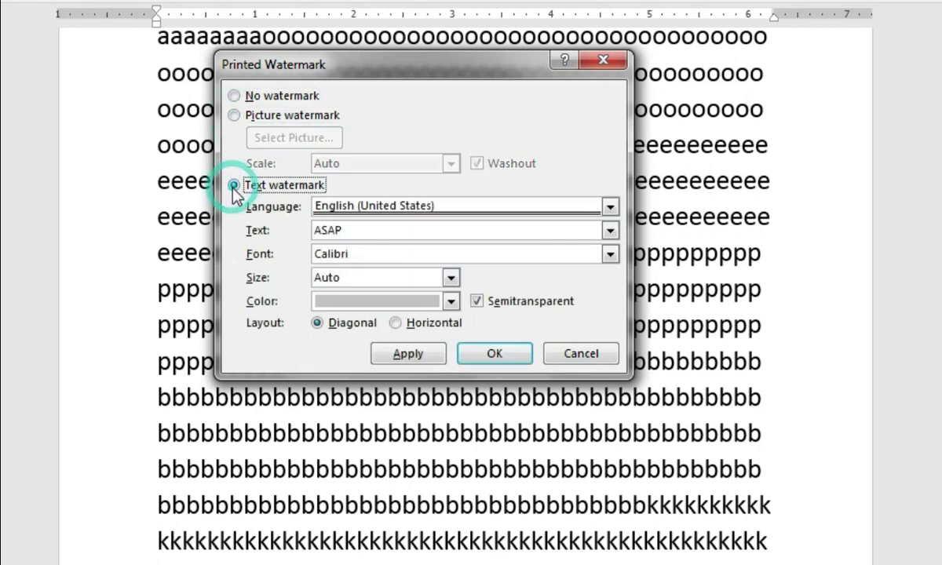
click(233, 117)
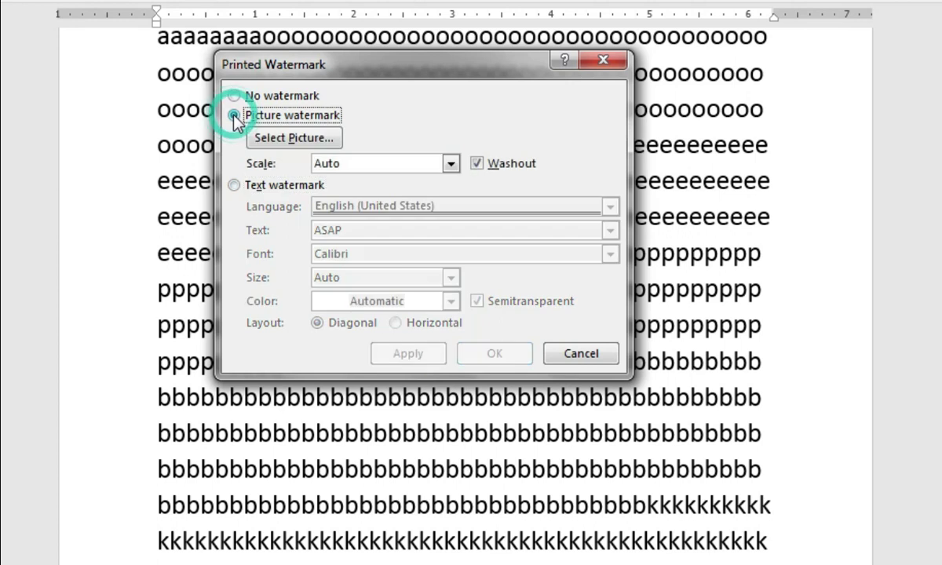
- Use 123-let-s-go-imaginary-text-704767.jpg from the Downloads folder as the picture watermark, with Auto scale and washout, and apply it
click(312, 139)
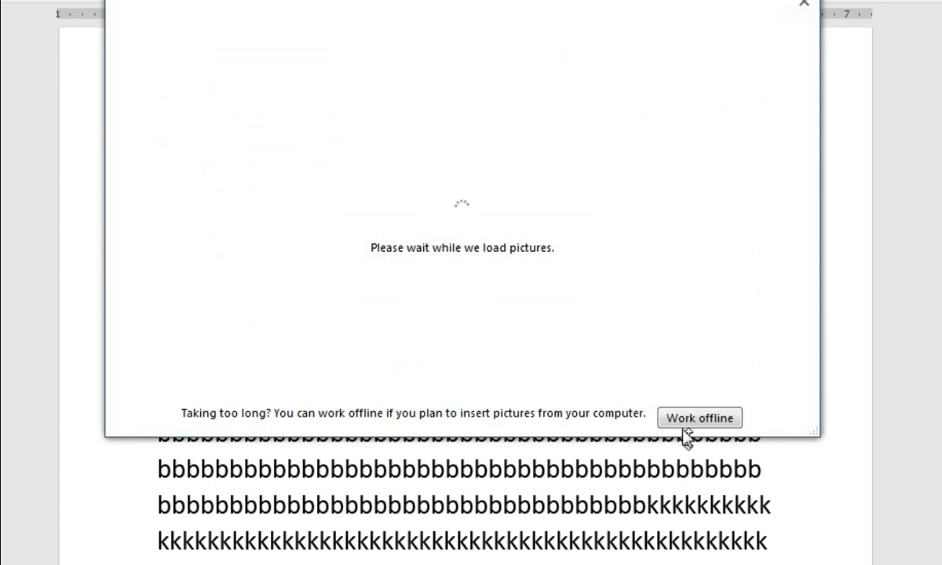
click(720, 419)
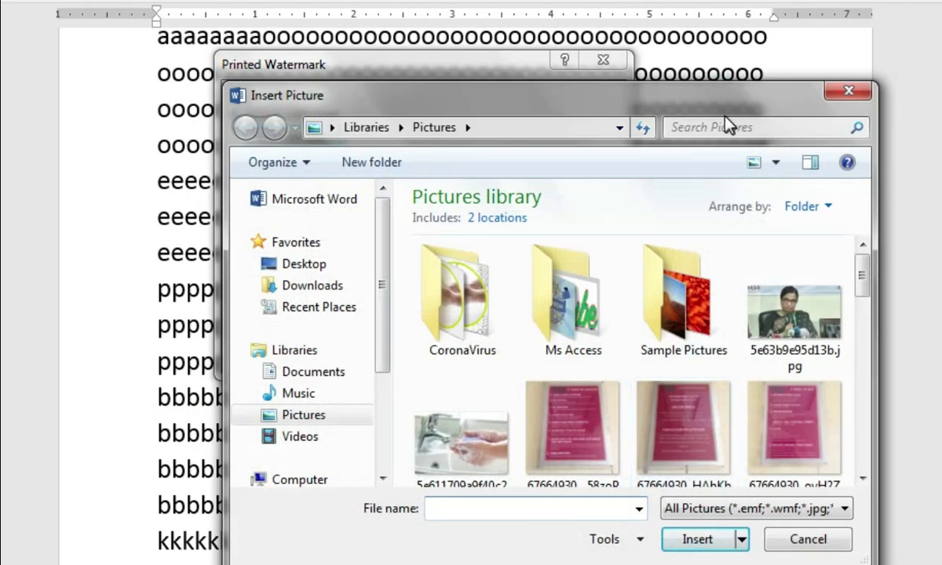
drag(600, 89, 531, 9)
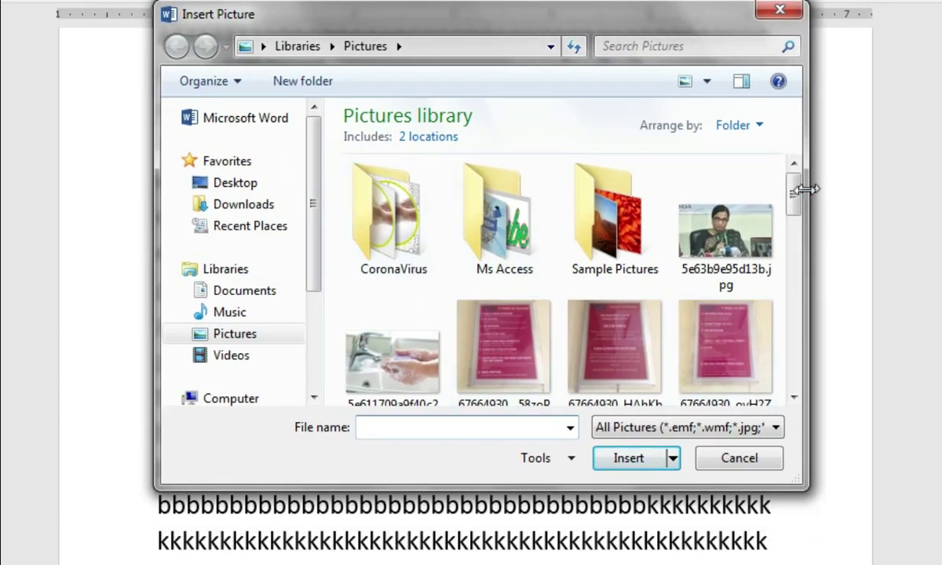
drag(793, 195, 248, 211)
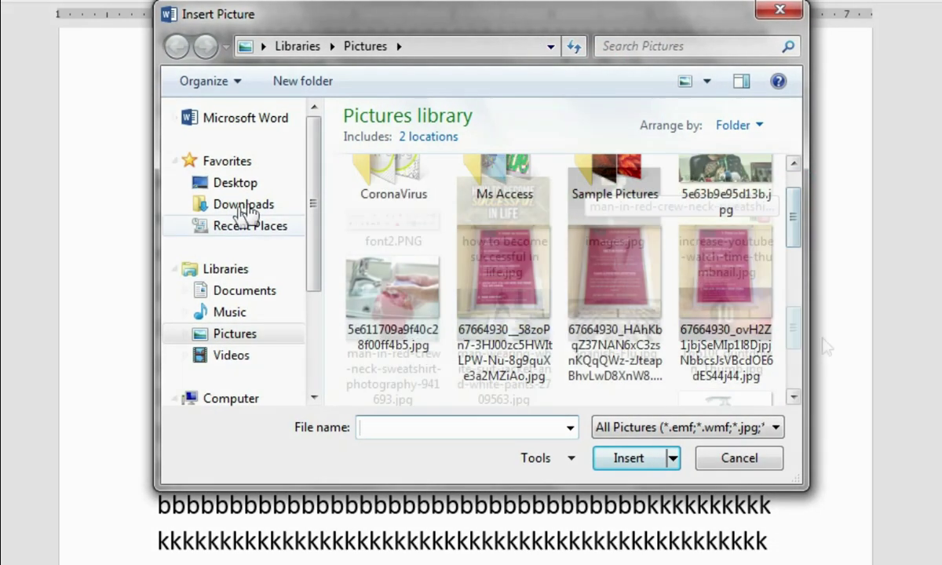
click(248, 205)
drag(793, 157, 799, 322)
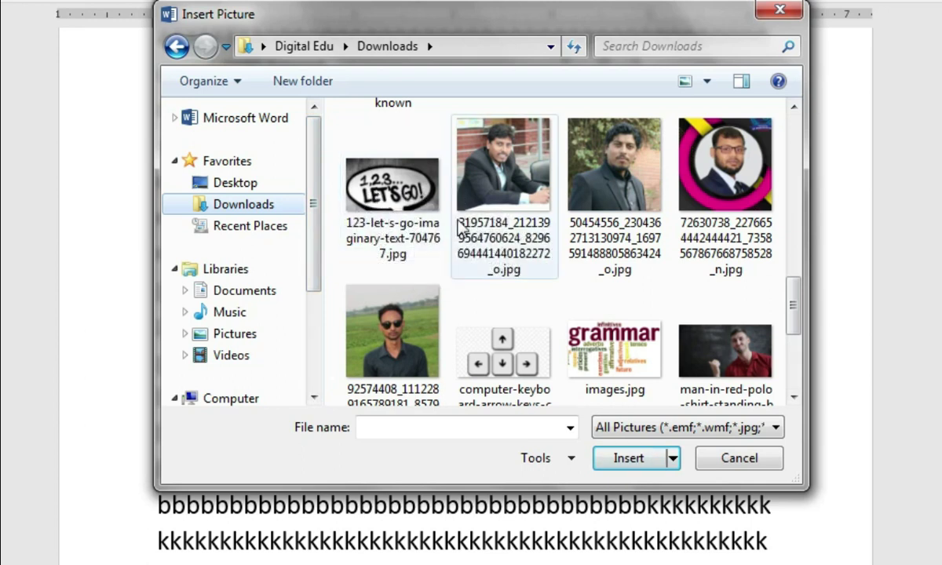
click(393, 206)
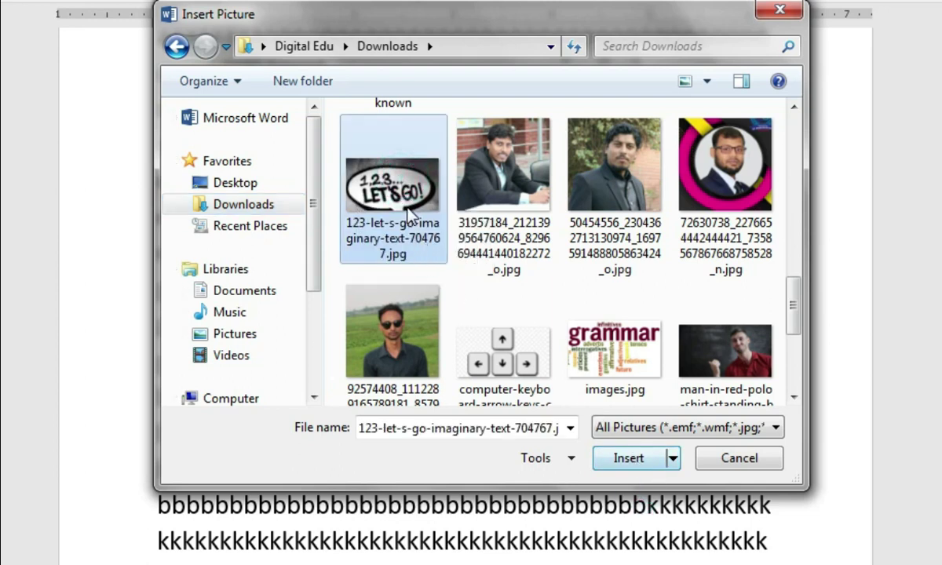
click(627, 461)
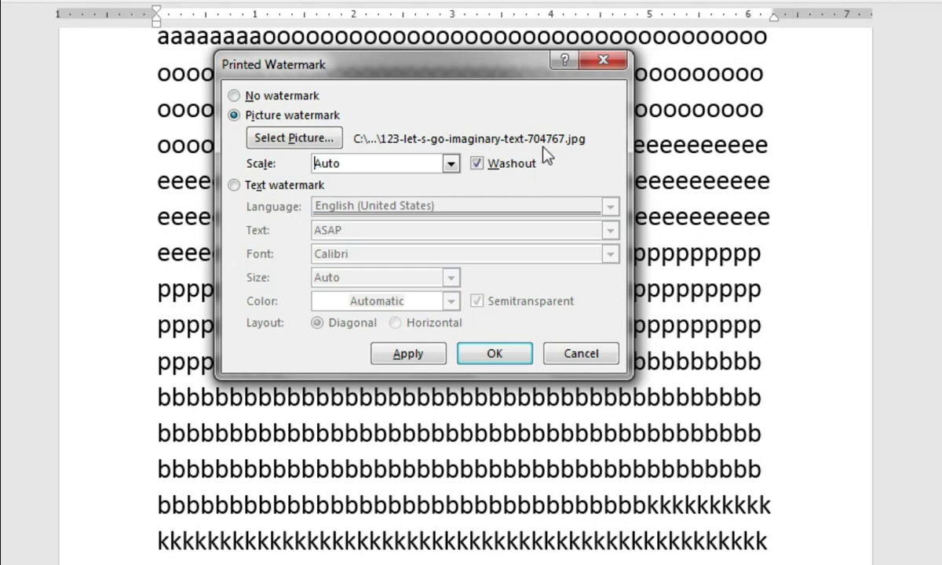
click(504, 357)
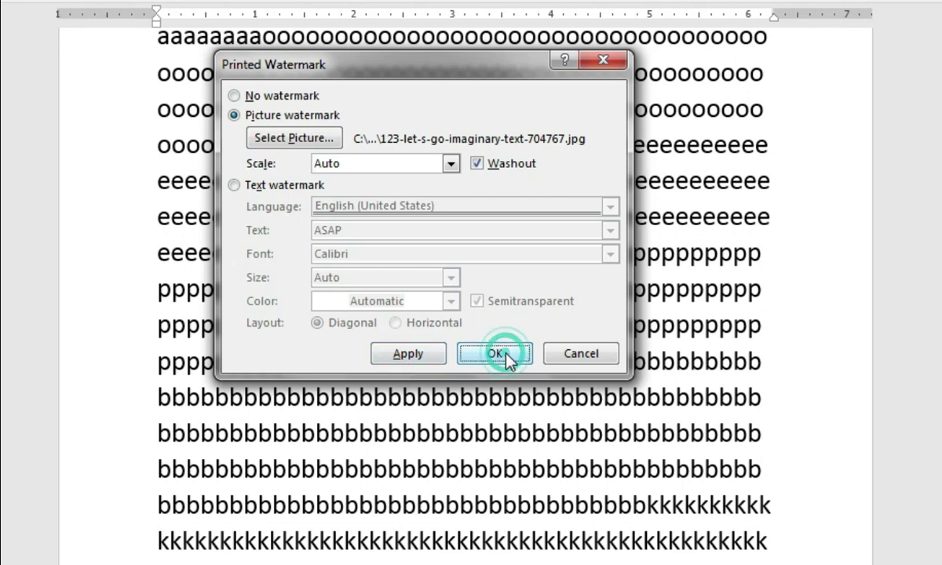
scroll(547, 378, down, 2)
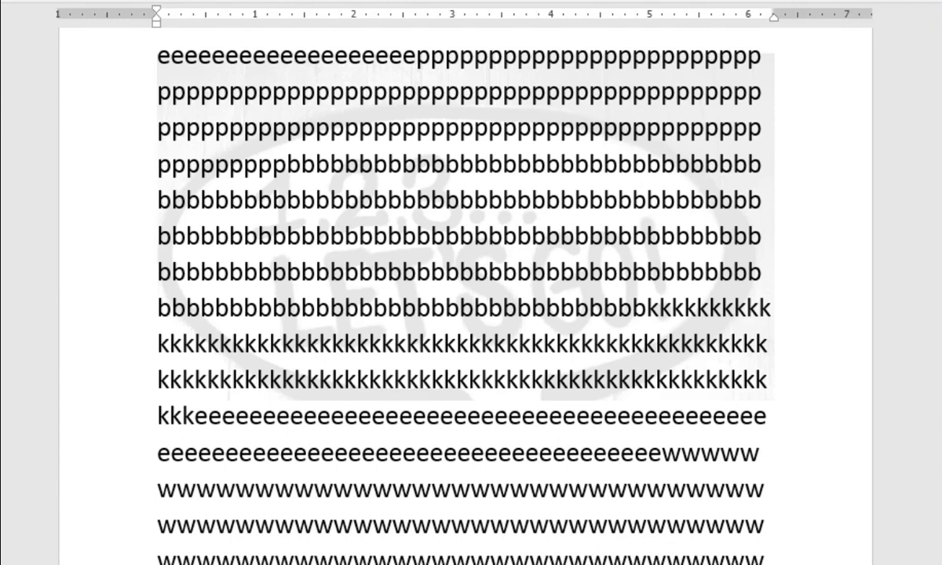
- Turn off washout for the picture watermark and apply the change, and remove the watermark from the document
click(698, 2)
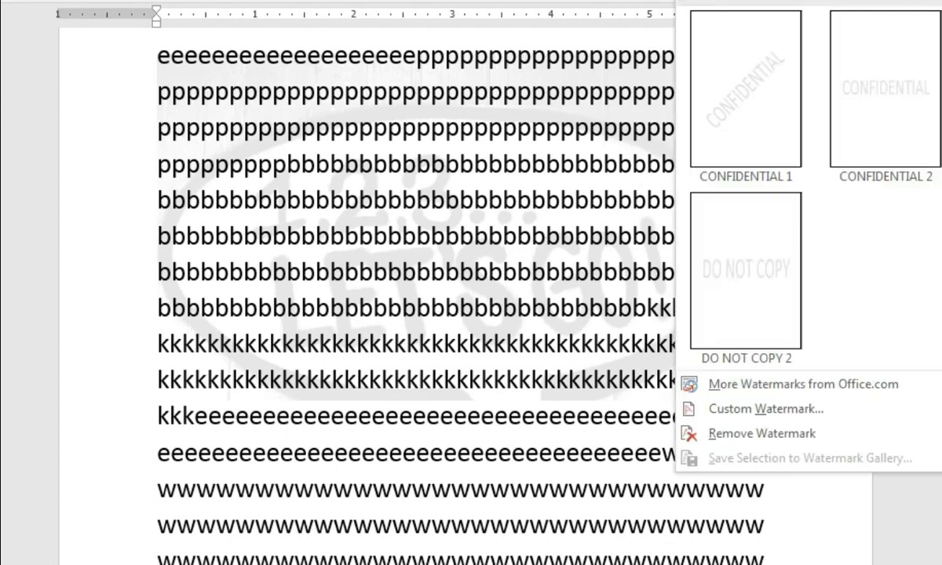
click(805, 411)
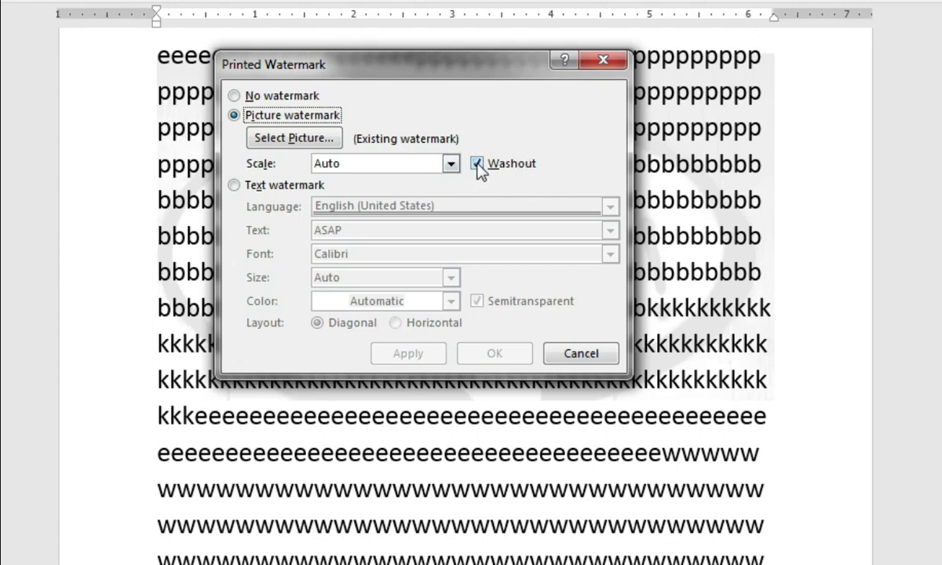
click(480, 164)
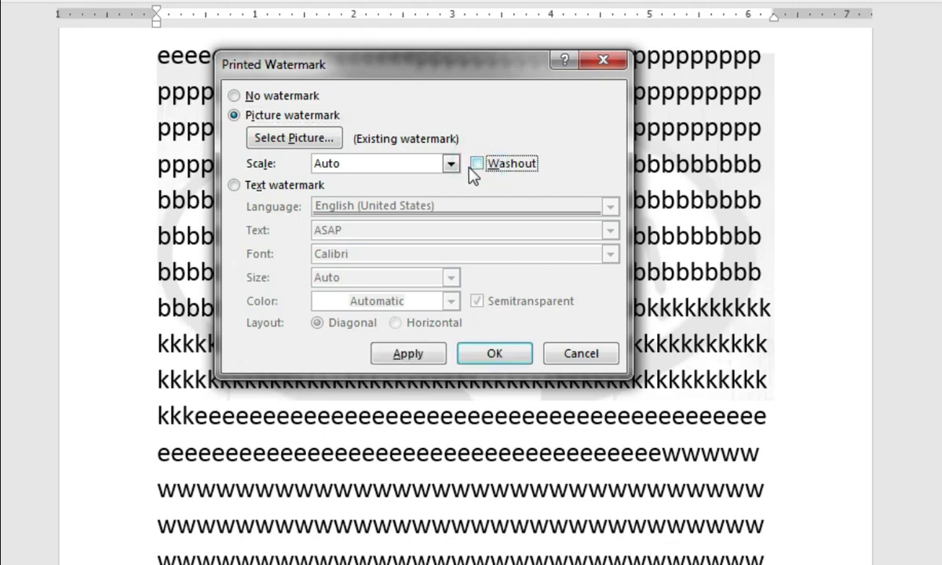
click(495, 355)
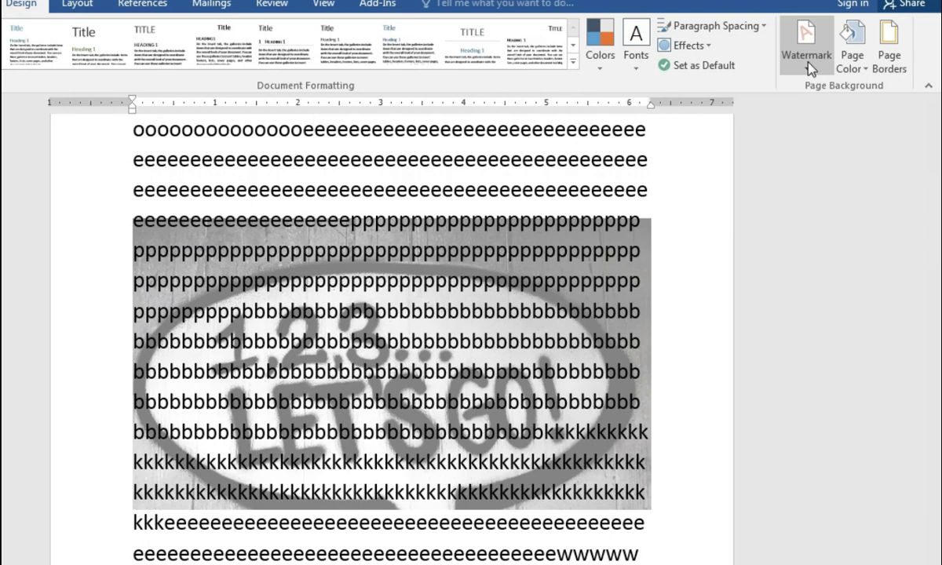
click(808, 64)
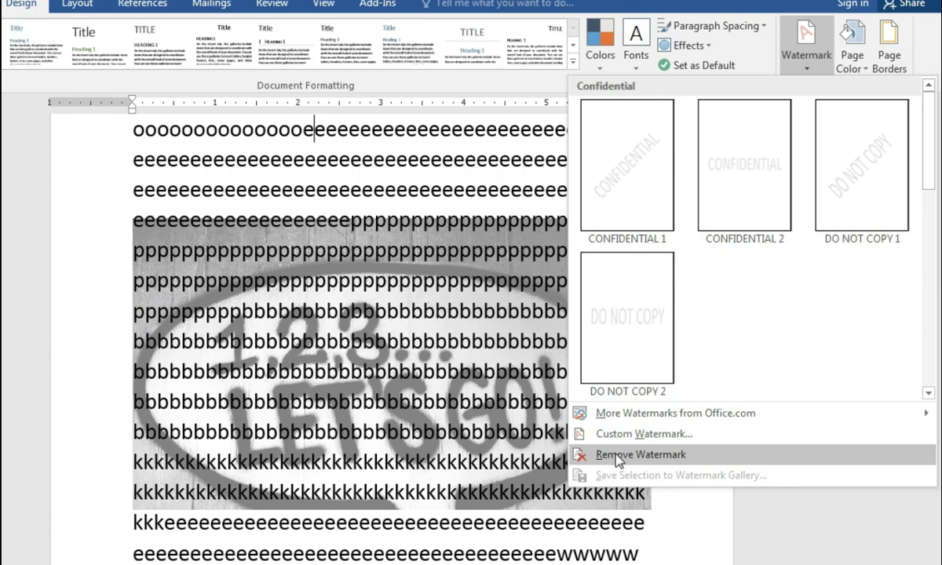
click(675, 456)
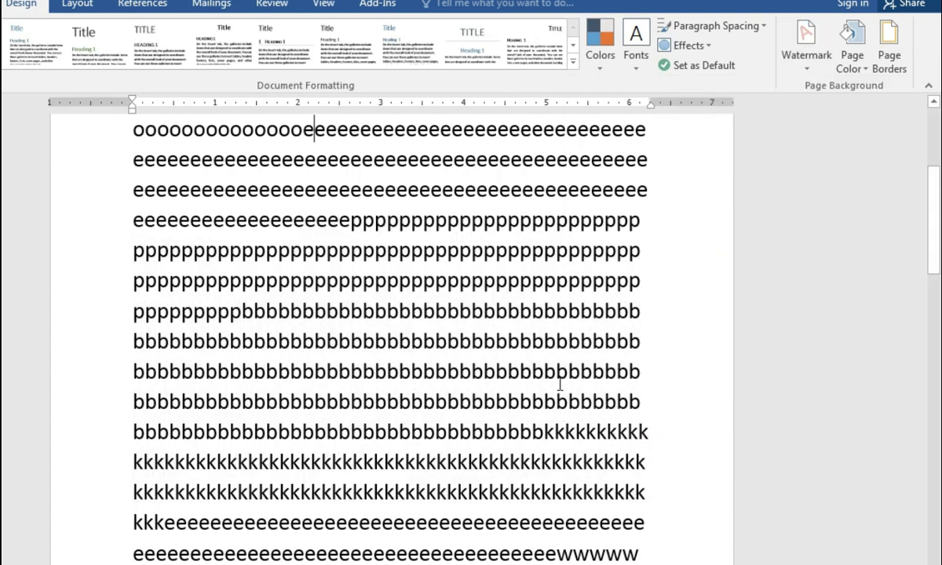
- Add a custom text watermark reading "Digital Learn" in Calibri with a semitransparent diagonal layout, and check it on the page
click(799, 53)
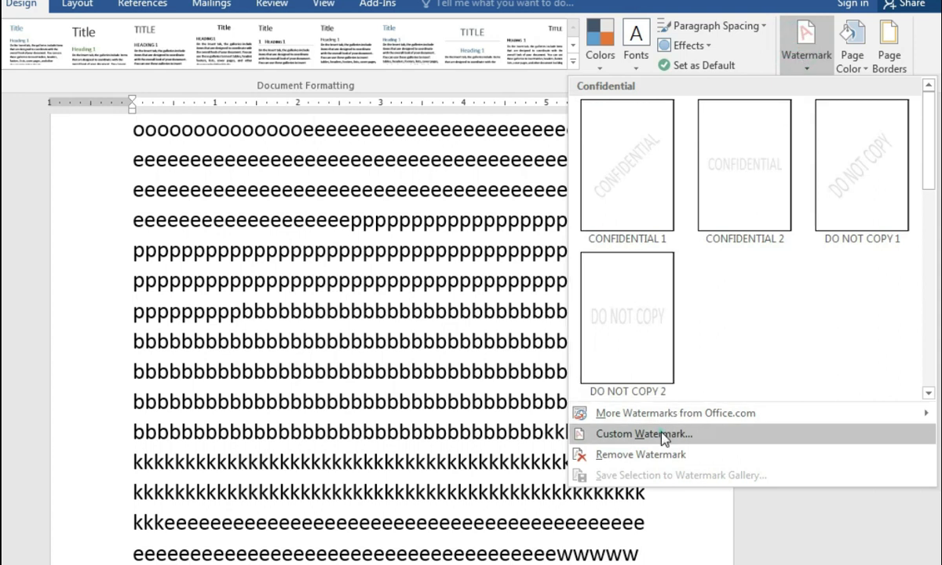
click(663, 433)
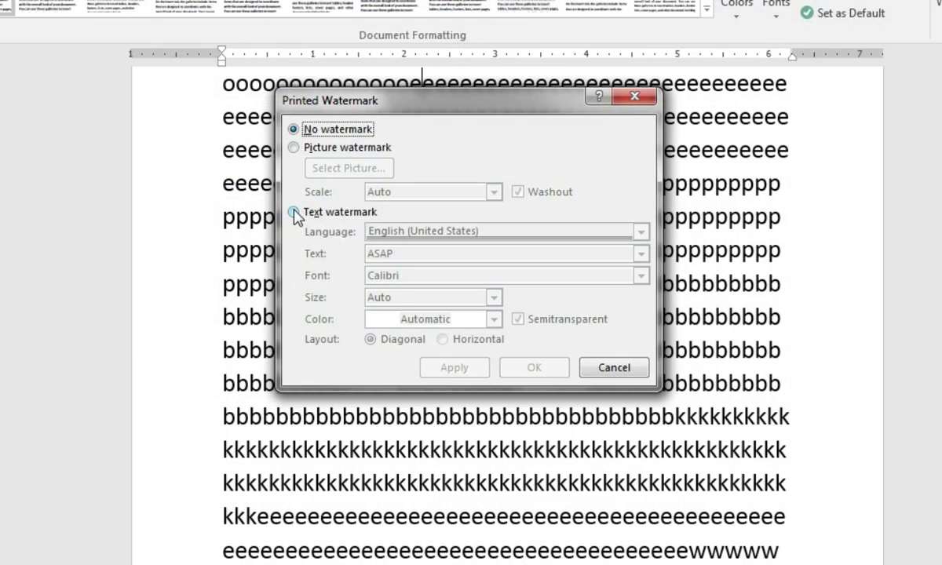
click(198, 245)
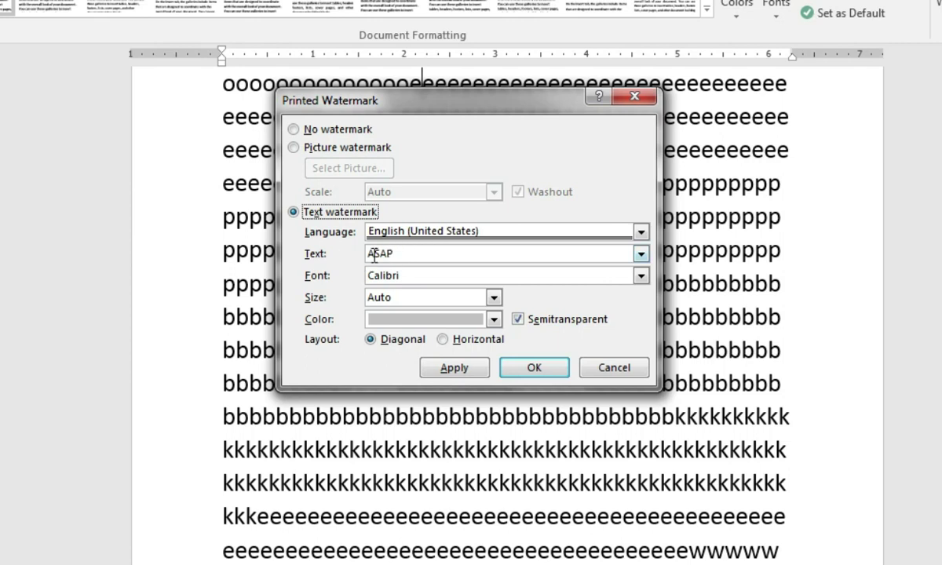
click(400, 253)
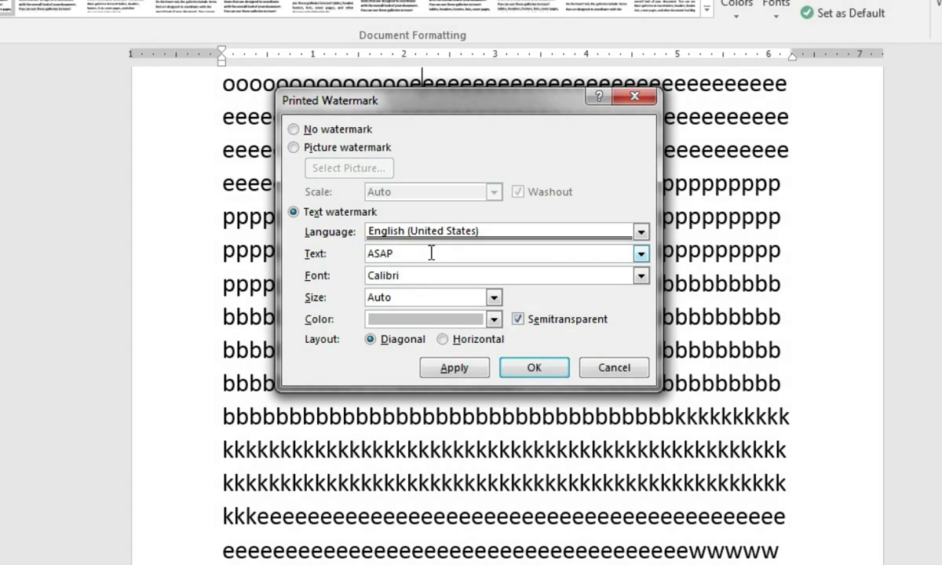
key(BackSpace)
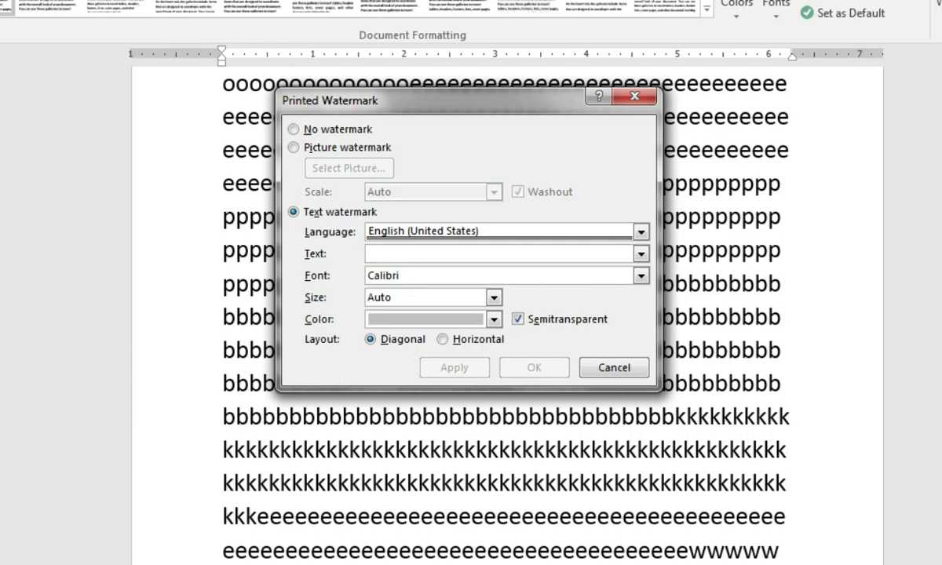
text(Digital Learn)
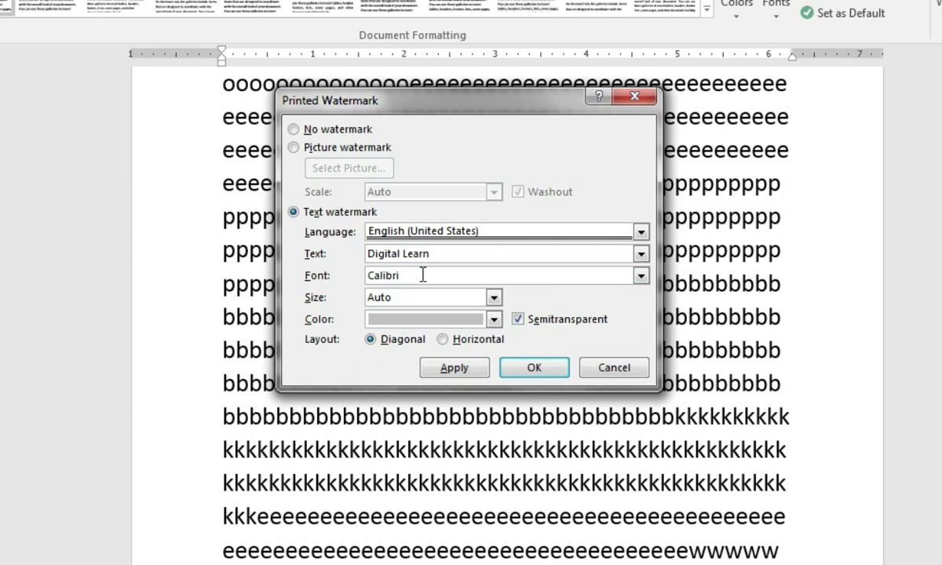
click(534, 367)
scroll(343, 453, down, 1)
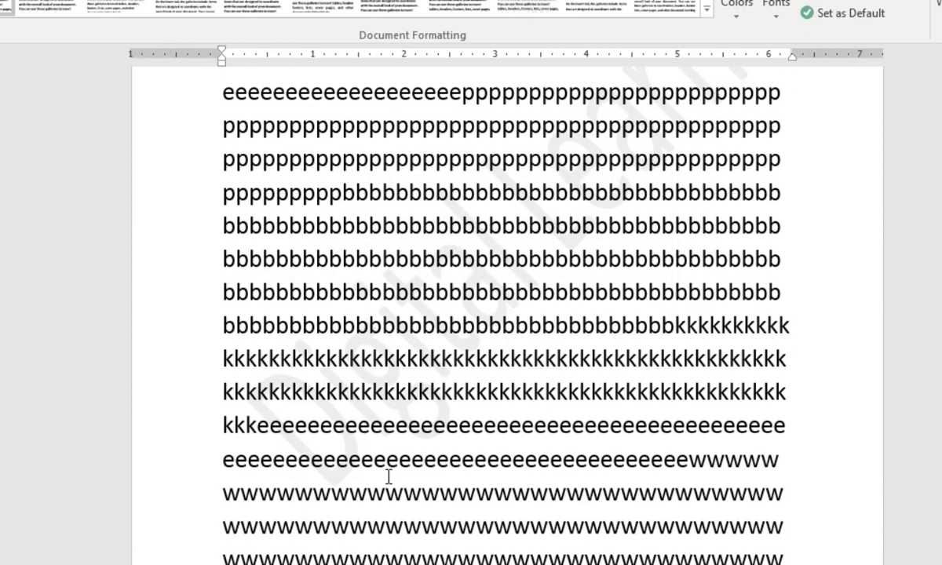
scroll(388, 477, up, 1)
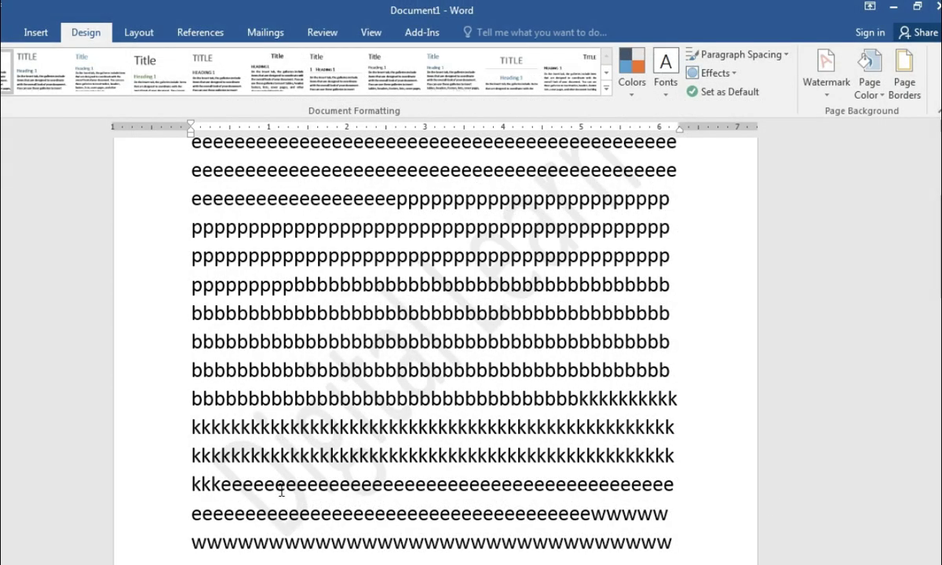
- Change the "Digital Learn" text watermark's color to the standard purple and look at it on the page
click(819, 81)
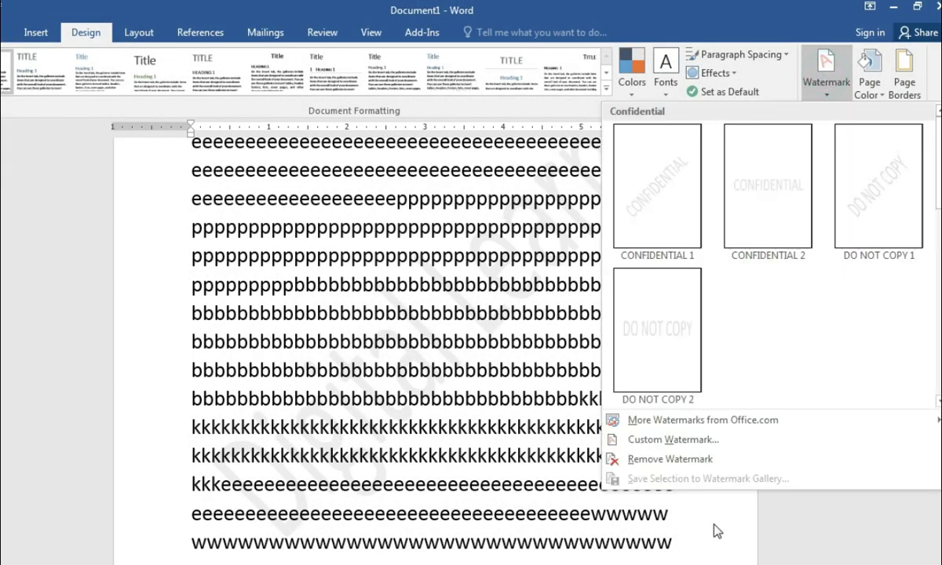
click(680, 445)
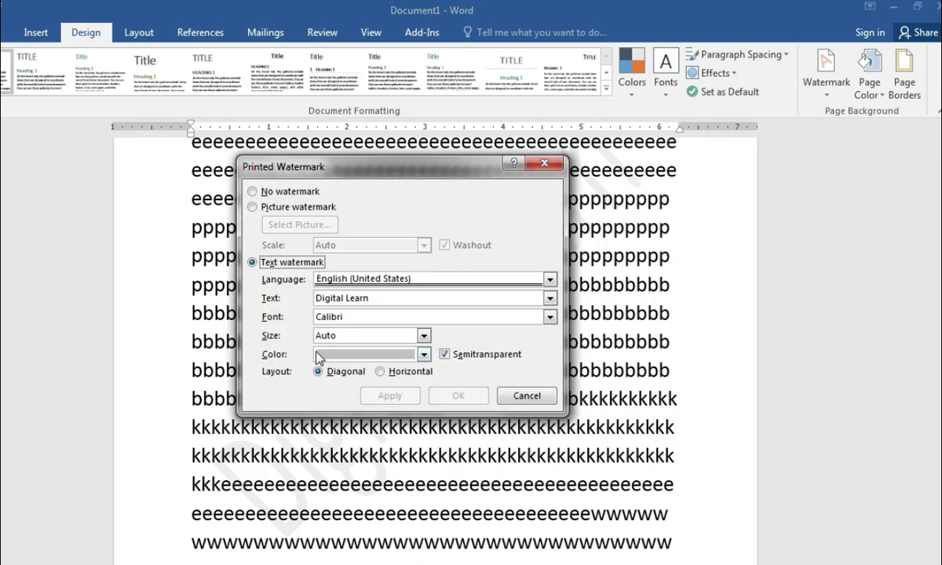
click(424, 356)
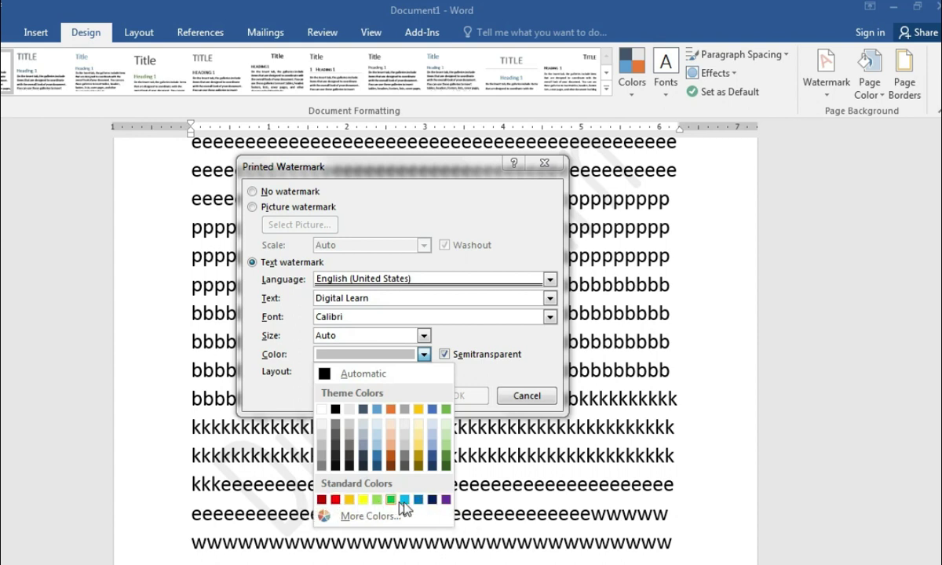
click(446, 500)
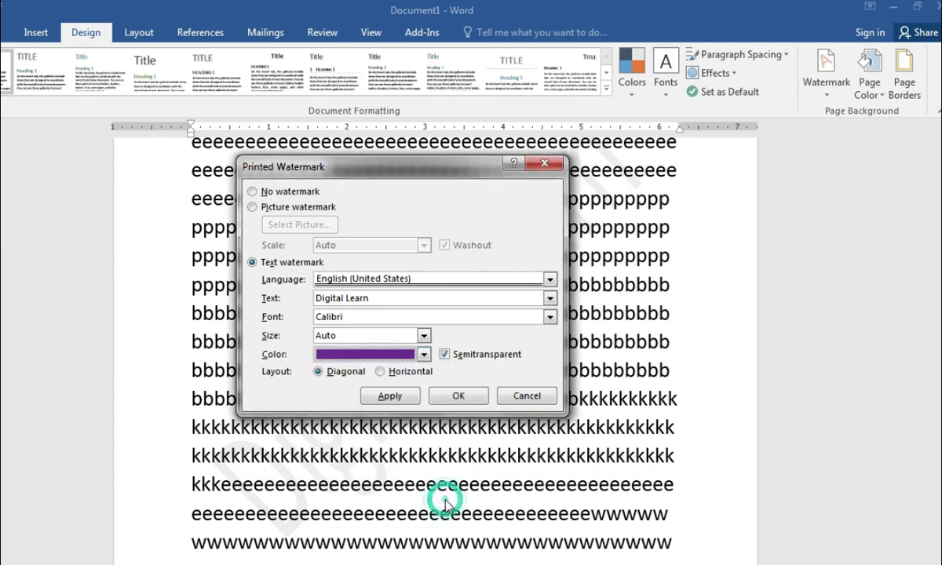
click(457, 396)
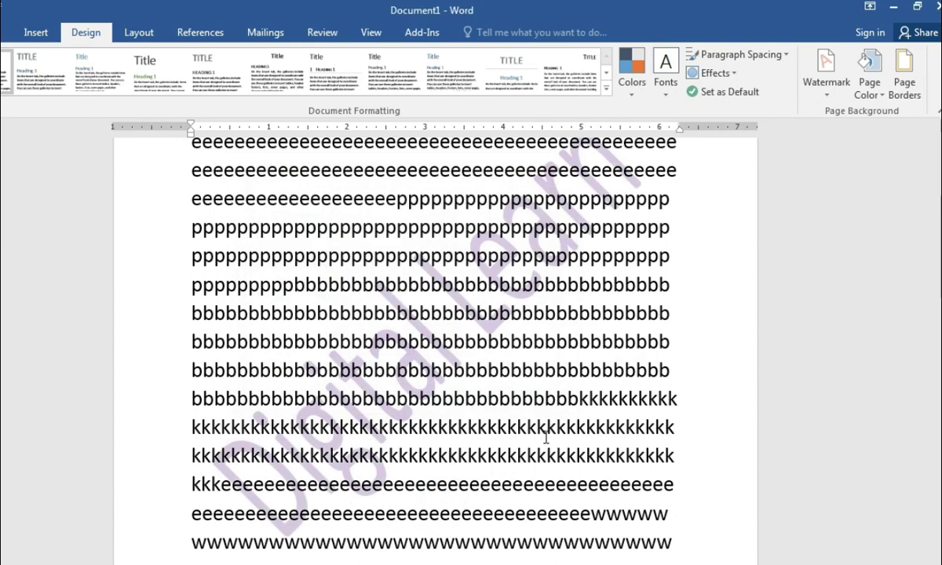
scroll(447, 427, up, 1)
scroll(553, 297, down, 1)
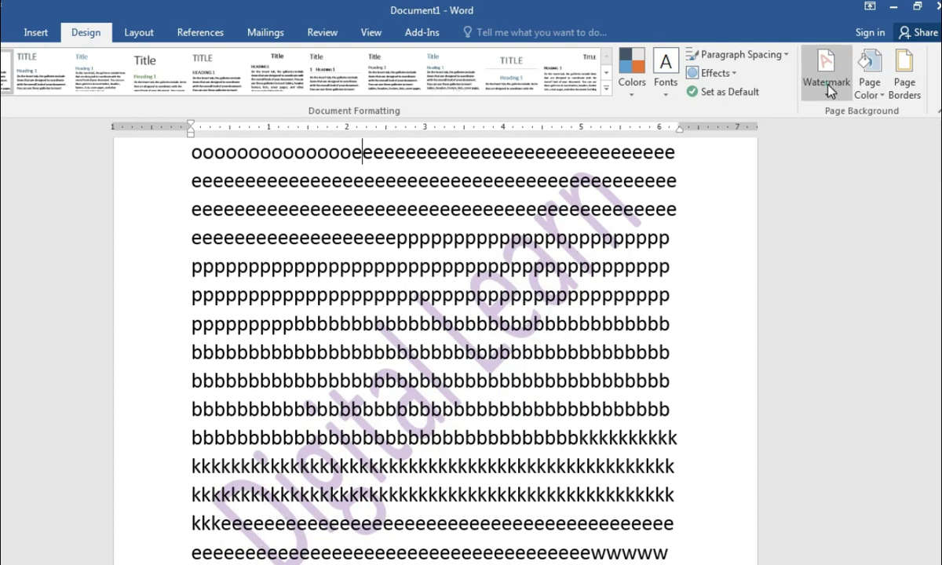
- Apply the horizontal layout to the "Digital Learn" text watermark, keeping the watermark settings clear of the page text
click(830, 91)
click(669, 439)
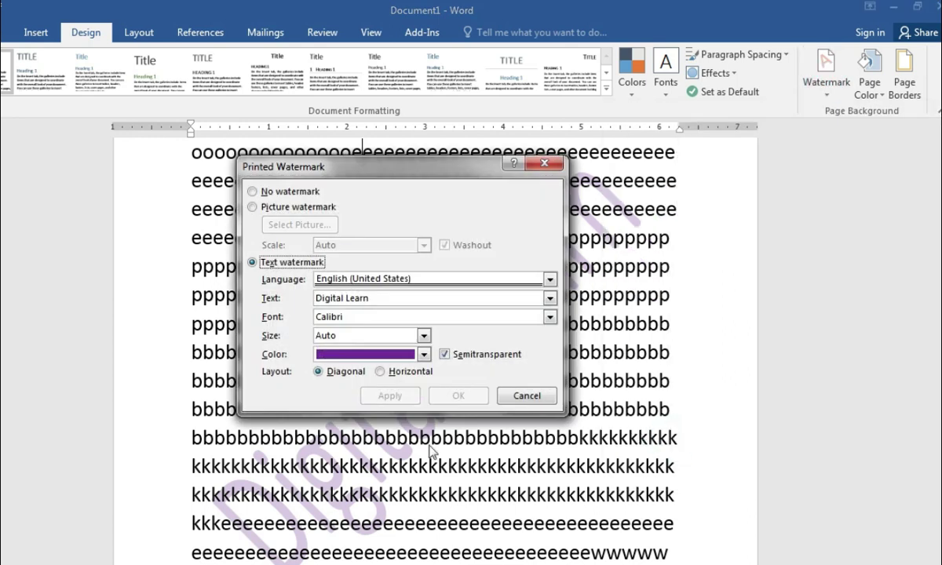
drag(440, 178, 784, 282)
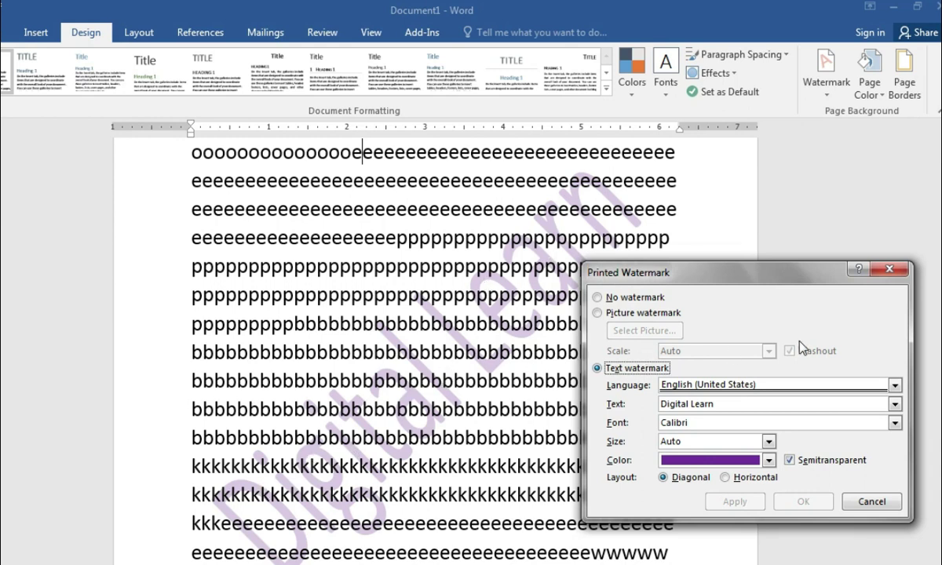
drag(784, 275, 722, 175)
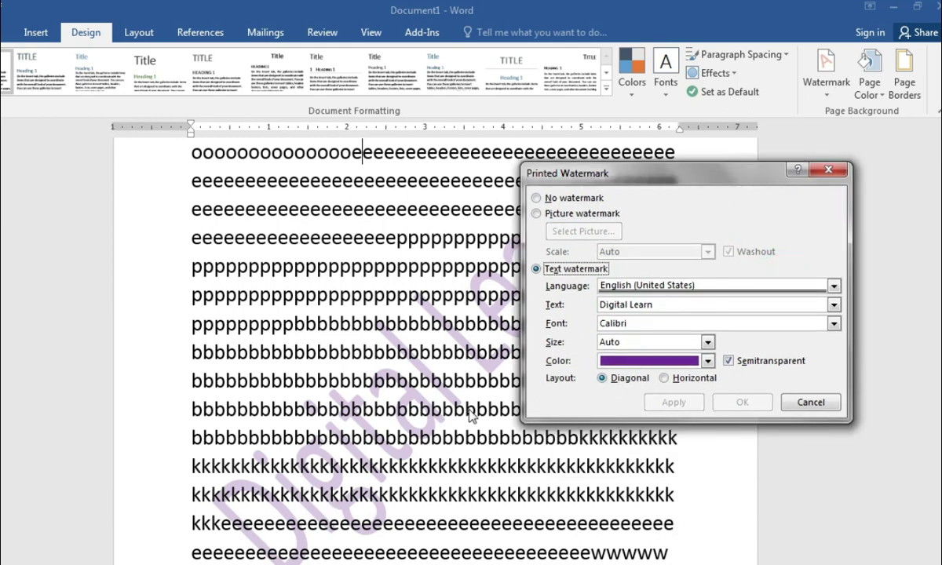
click(663, 378)
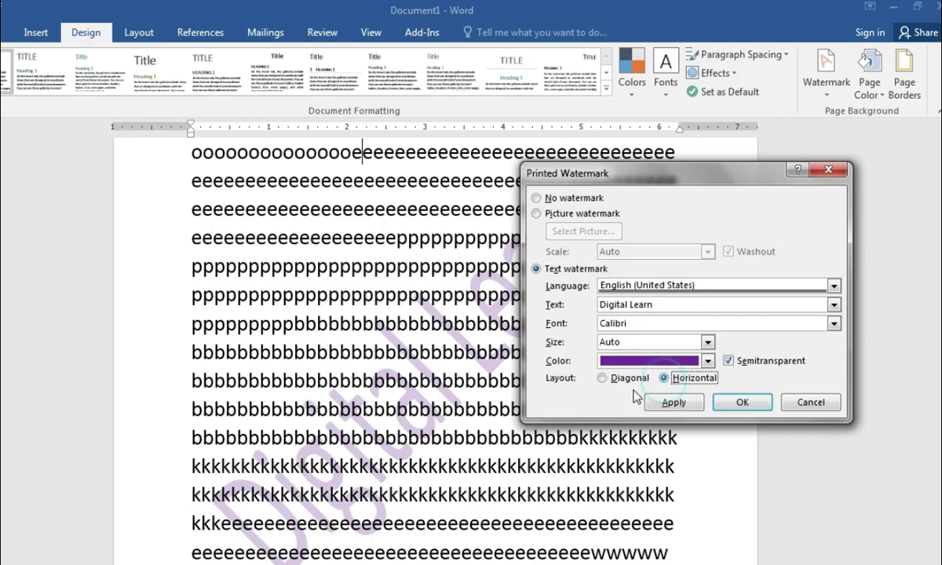
click(676, 403)
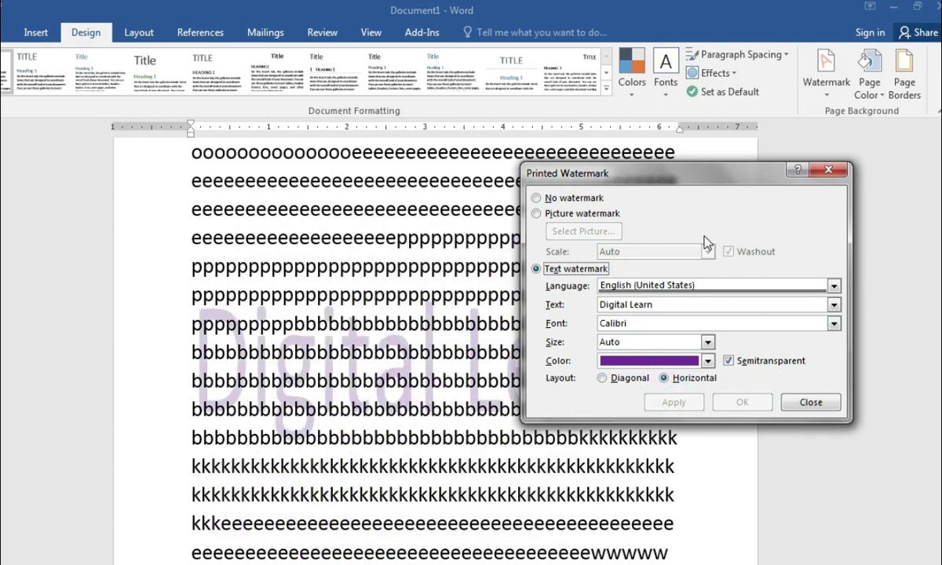
drag(705, 179, 724, 140)
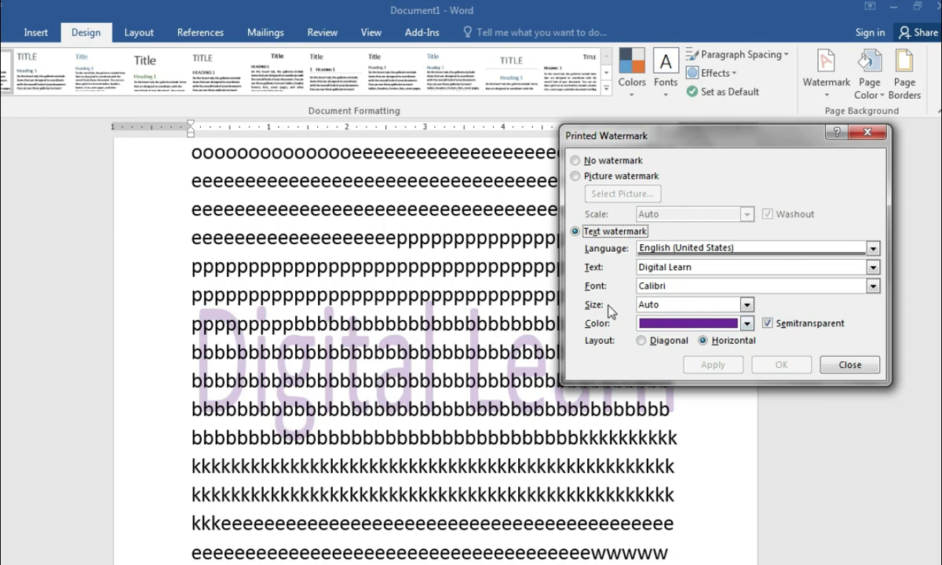
- Set the "Digital Learn" text watermark's size to 96 and apply it to the page
click(746, 306)
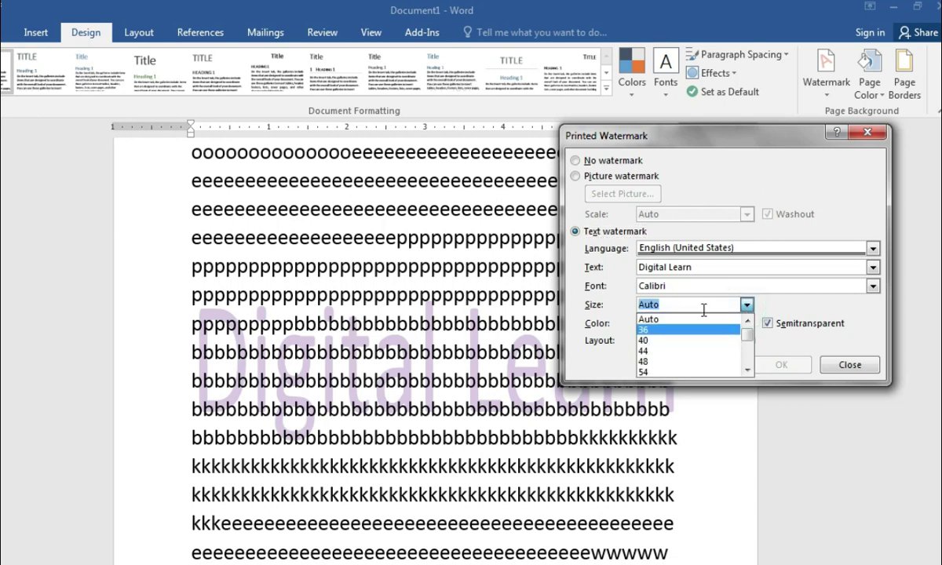
scroll(706, 354, down, 3)
scroll(701, 358, up, 3)
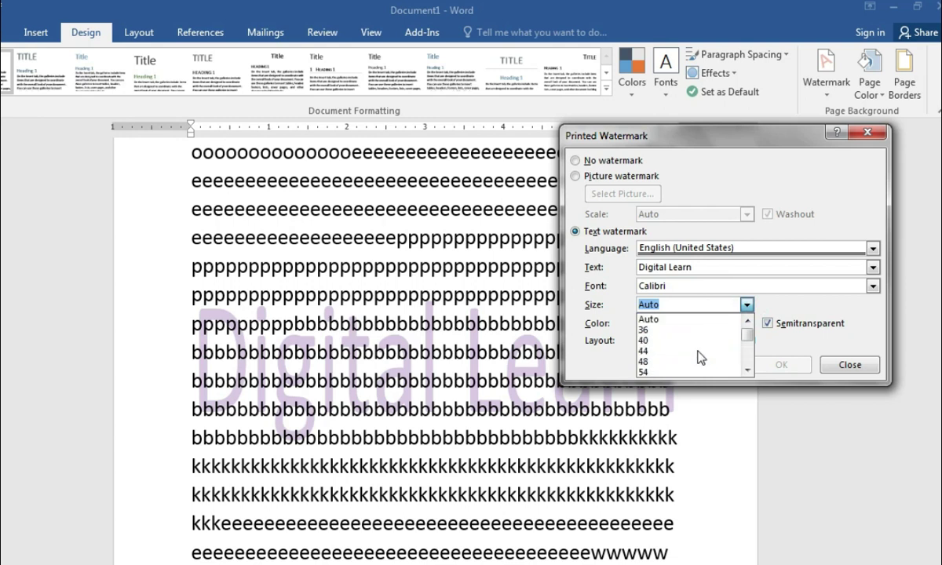
scroll(700, 358, down, 3)
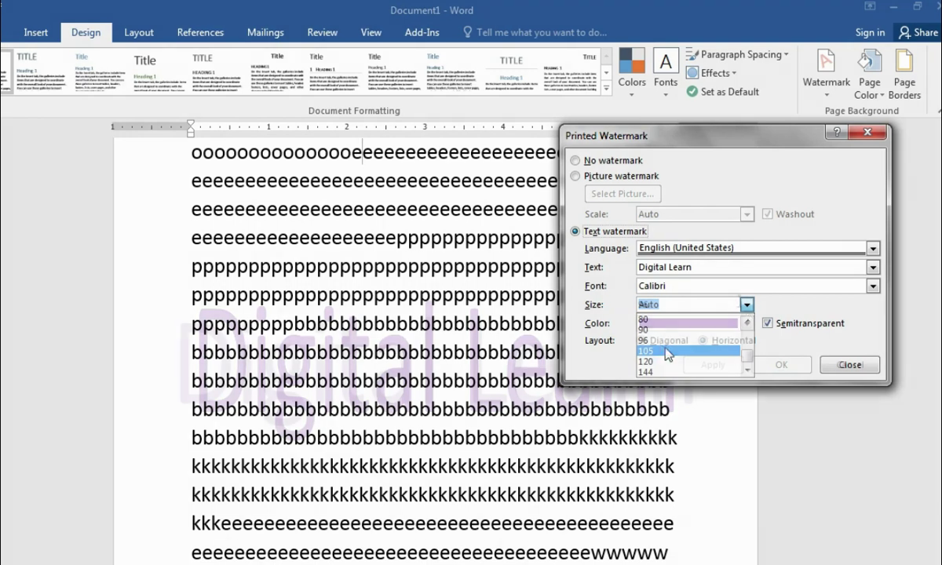
- Reduce the "Digital Learn" text watermark's size to 54, apply it, and look at it on the page with the settings moved aside
click(746, 306)
scroll(672, 337, up, 1)
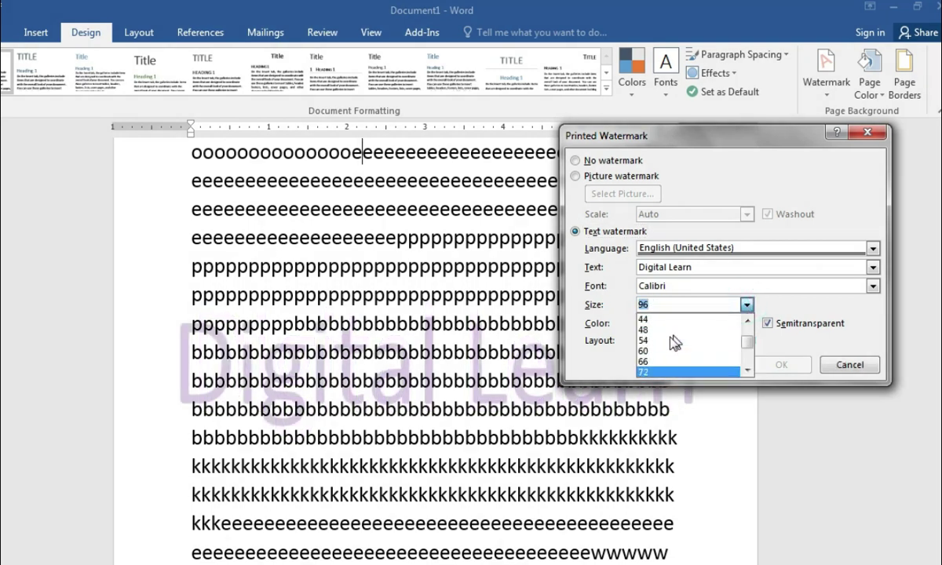
click(673, 341)
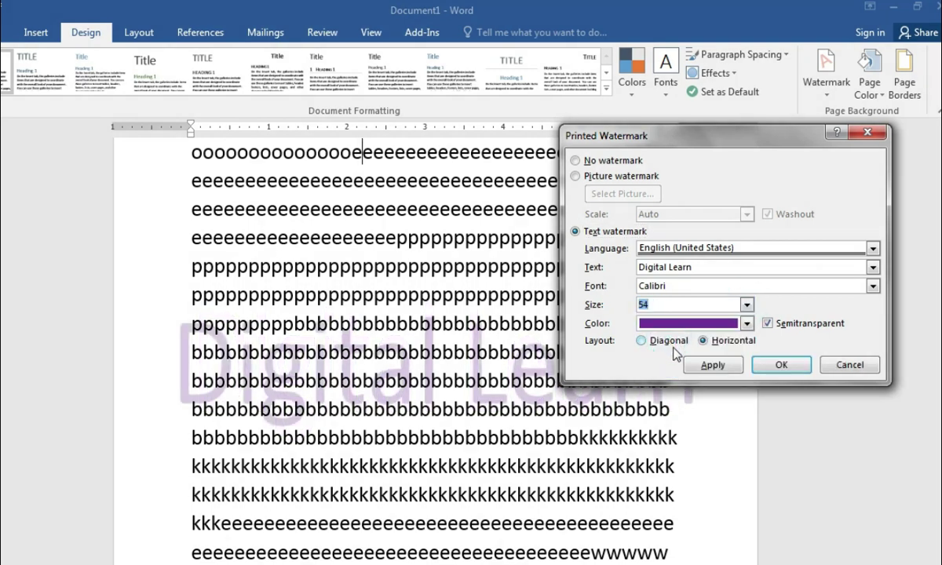
click(735, 367)
drag(696, 138, 724, 447)
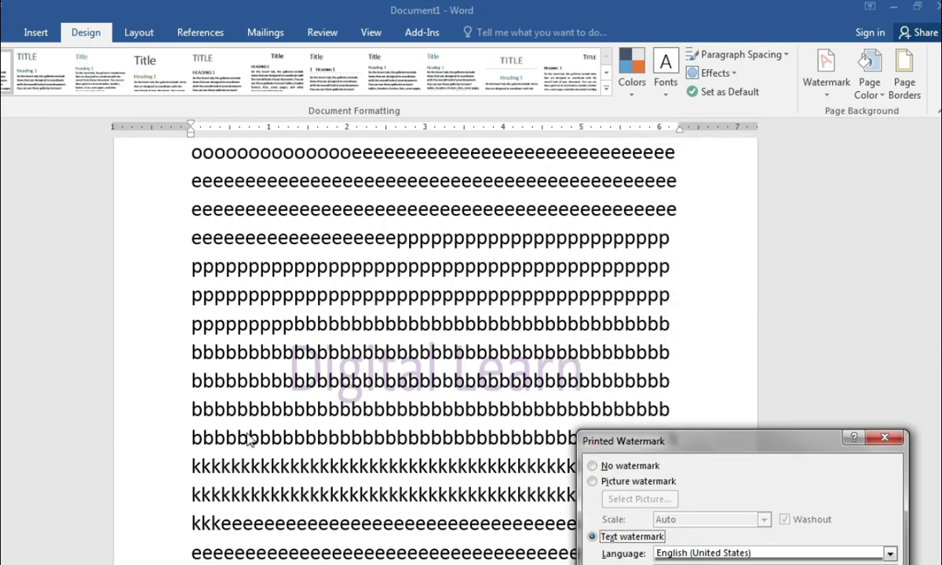
drag(704, 444, 711, 120)
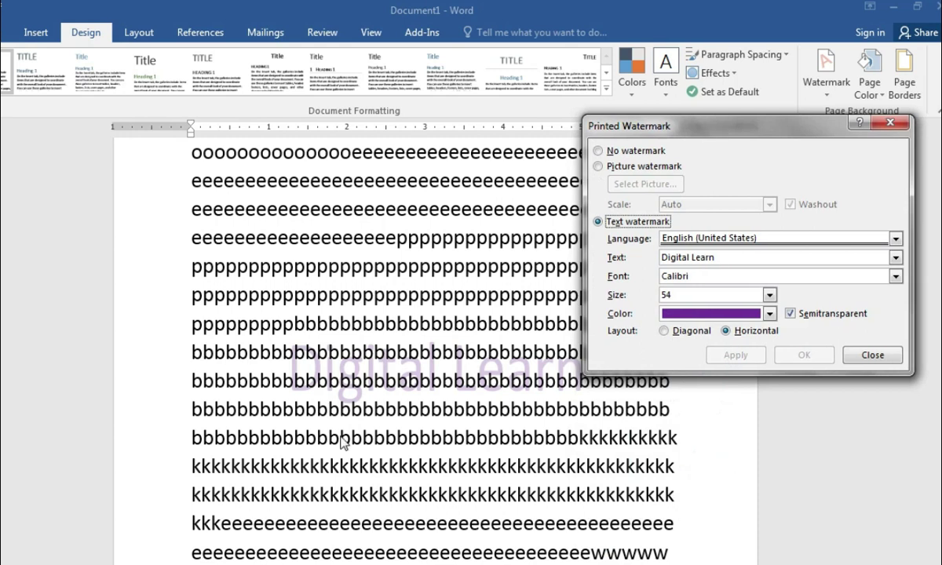
- Apply the diagonal layout to the "Digital Learn" text watermark, and set its size to Auto
click(664, 331)
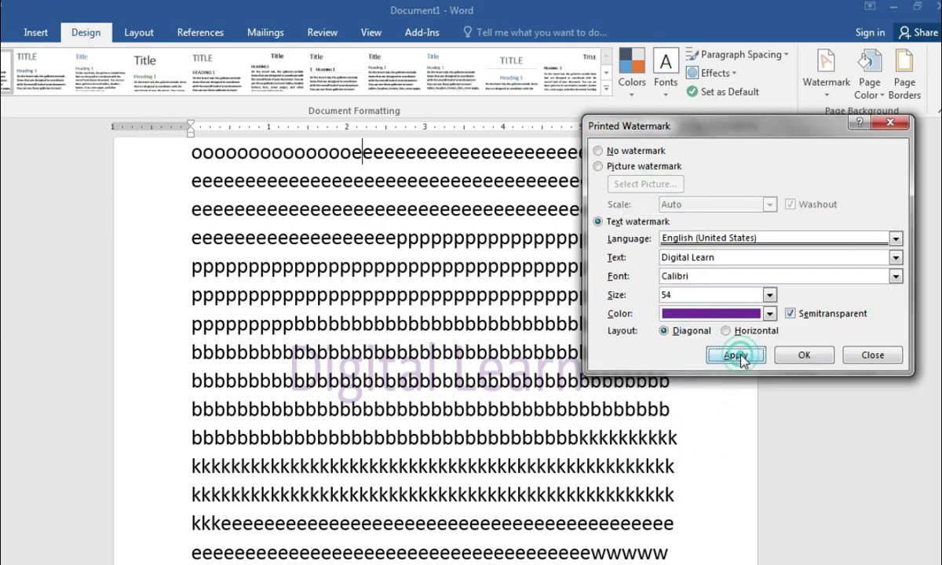
click(735, 354)
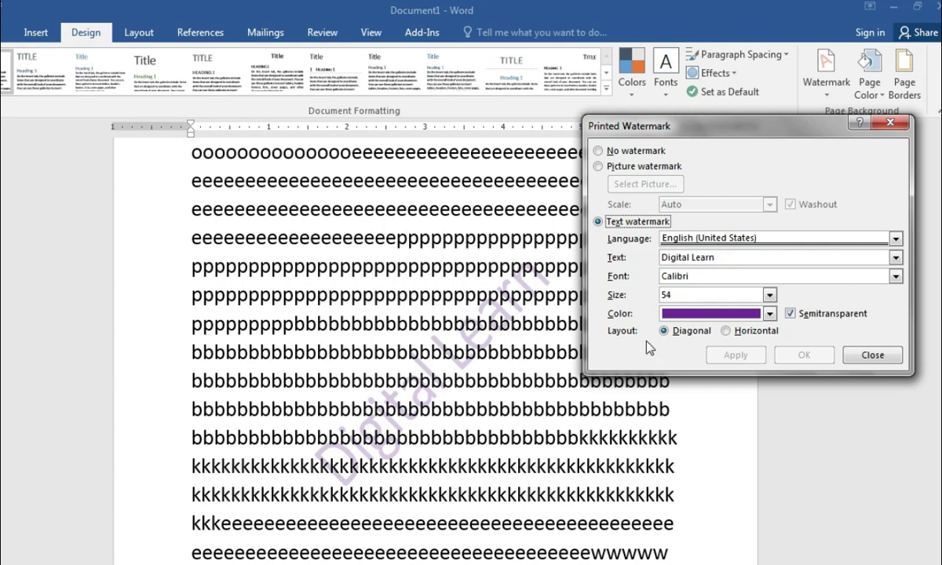
click(770, 295)
scroll(686, 322, up, 1)
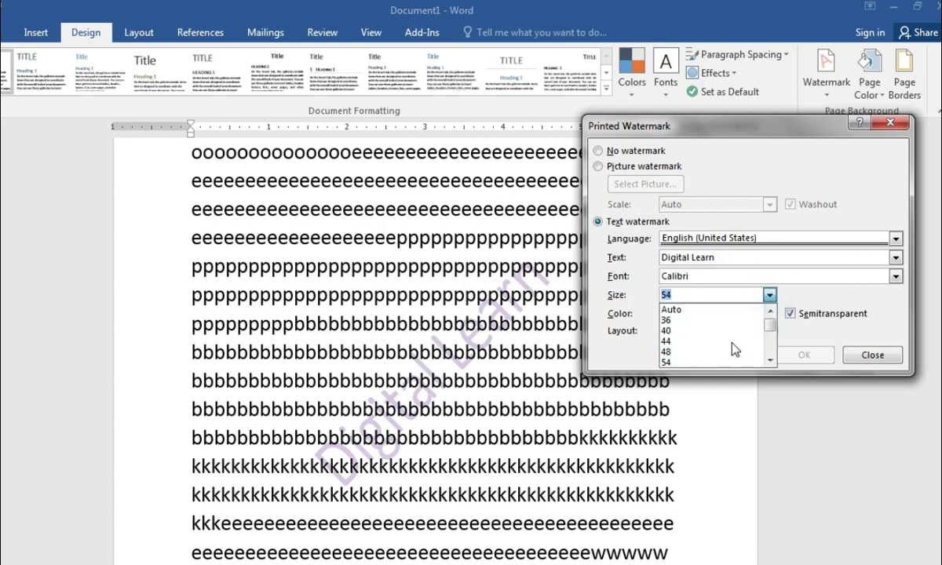
click(686, 317)
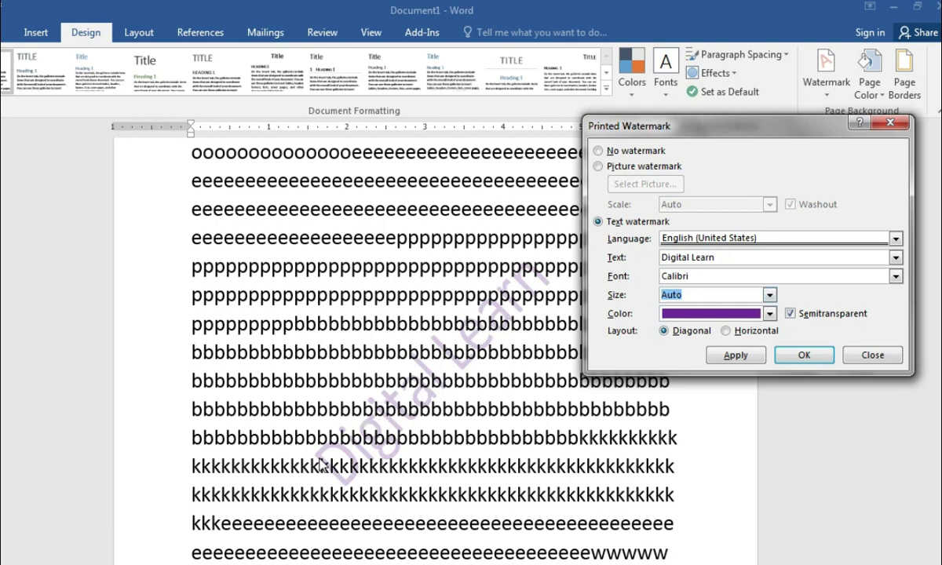
click(735, 355)
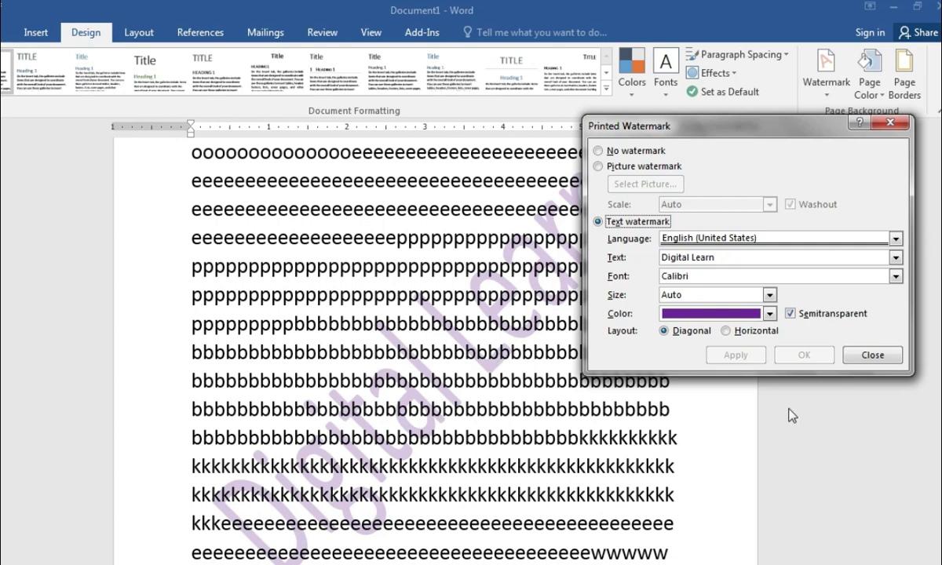
- Close the watermark settings and remove the watermark, and mark "page color" in the Class-6 outline in Adobe Acrobat Reader
click(868, 356)
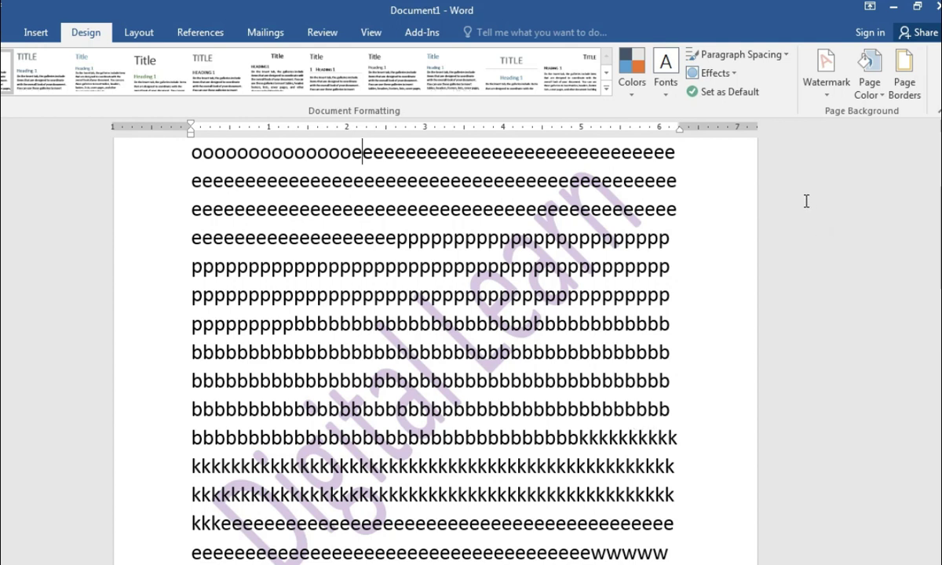
click(828, 88)
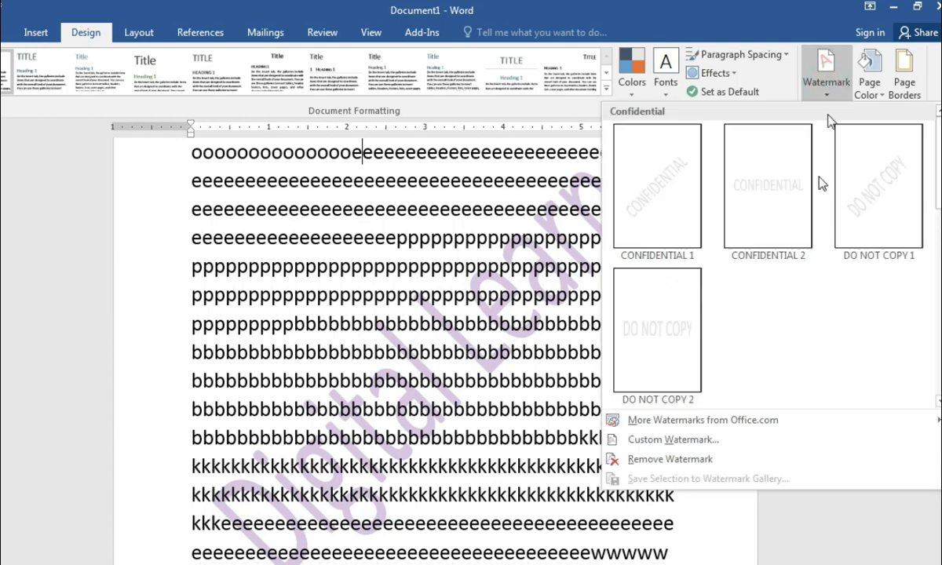
click(694, 463)
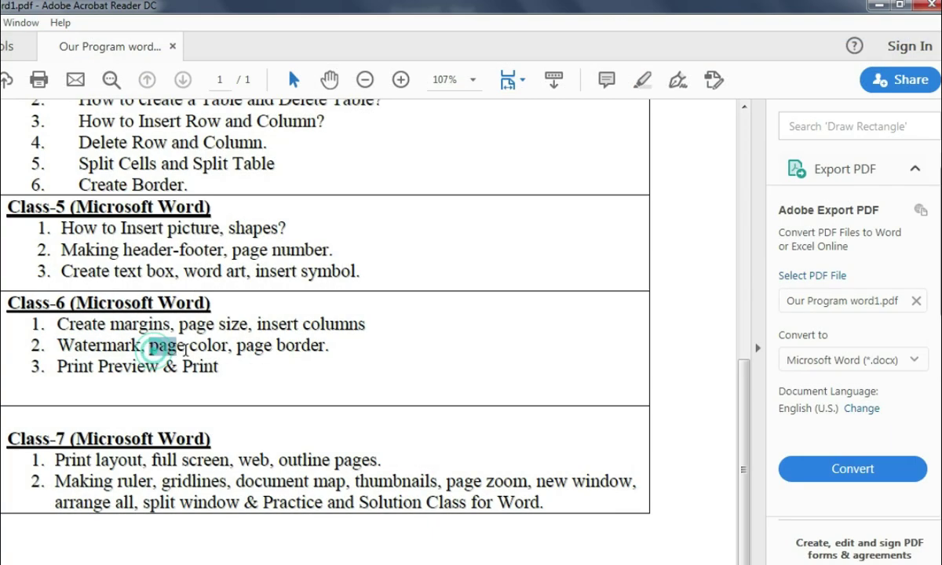
drag(185, 349, 232, 348)
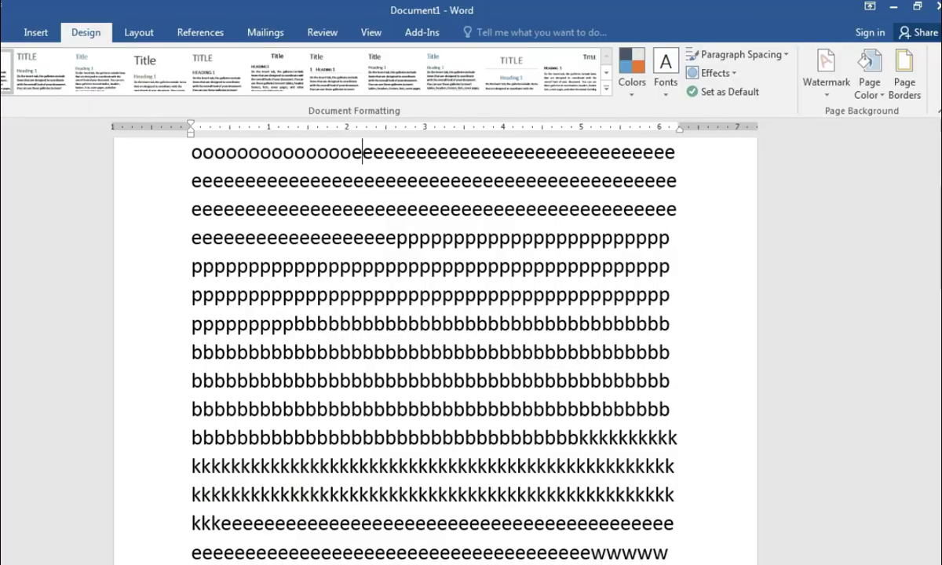
- Apply the standard dark blue page color to the Word document, and reset it to No Color
scroll(501, 338, up, 3)
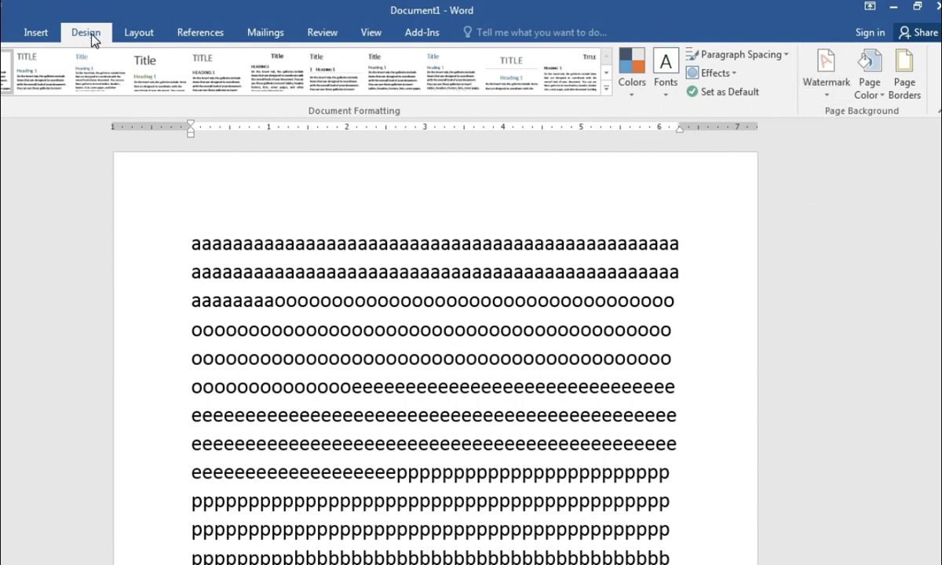
click(868, 79)
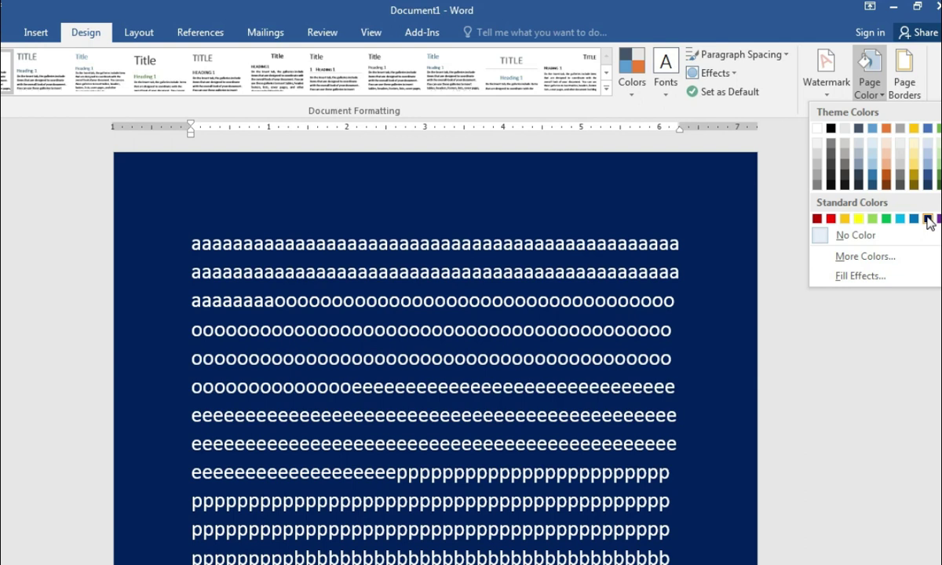
click(928, 219)
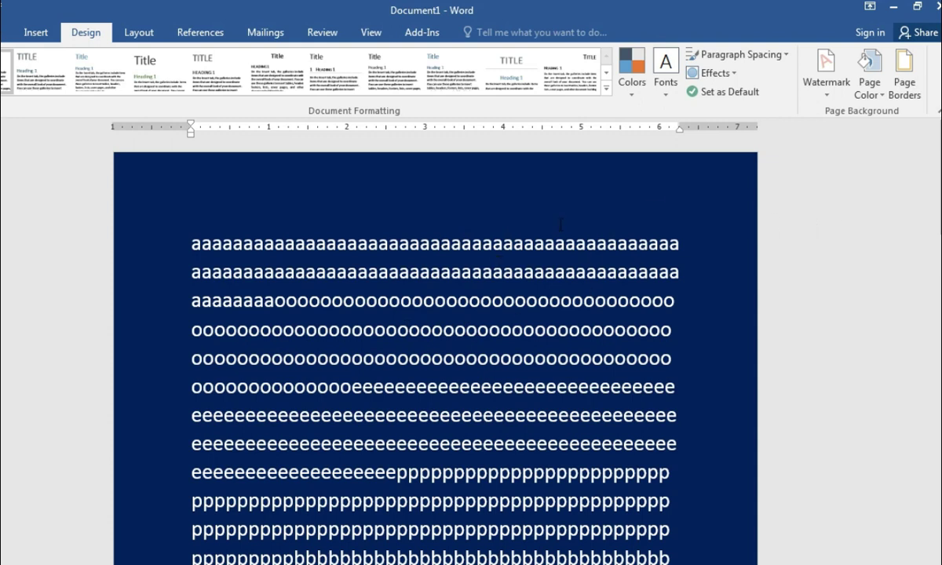
click(869, 86)
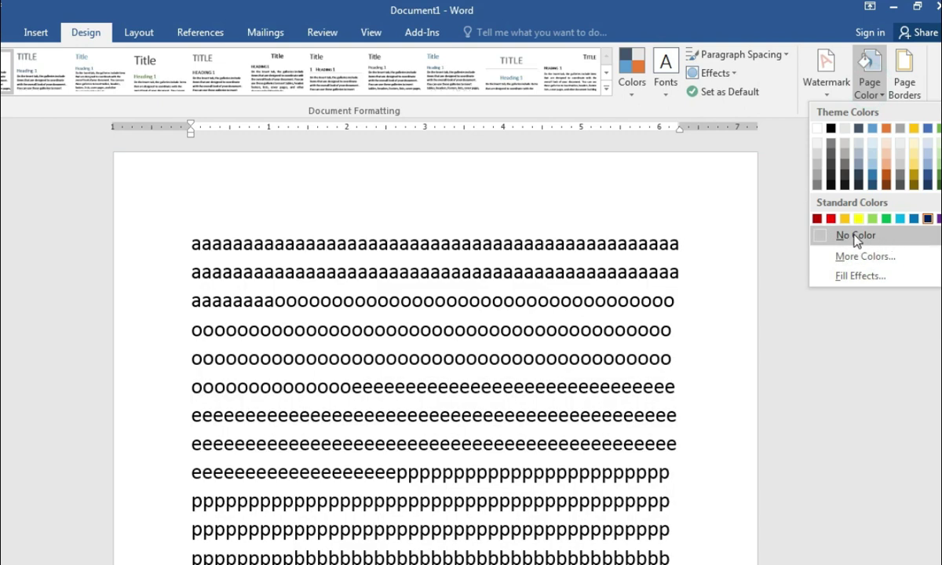
click(855, 237)
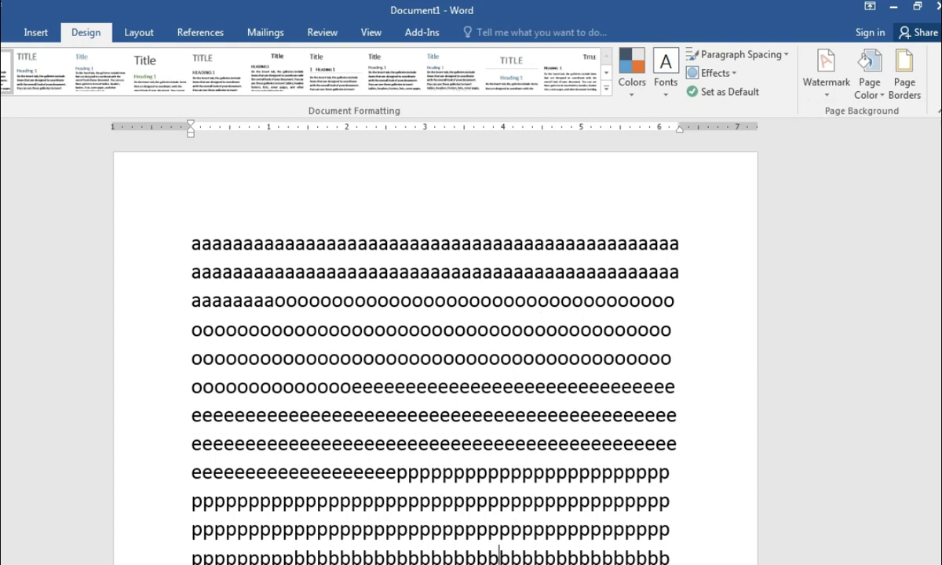
- Switch to the outline PDF in Adobe Acrobat Reader and mark "page border" in the Class-6 section
key(alt+Tab)
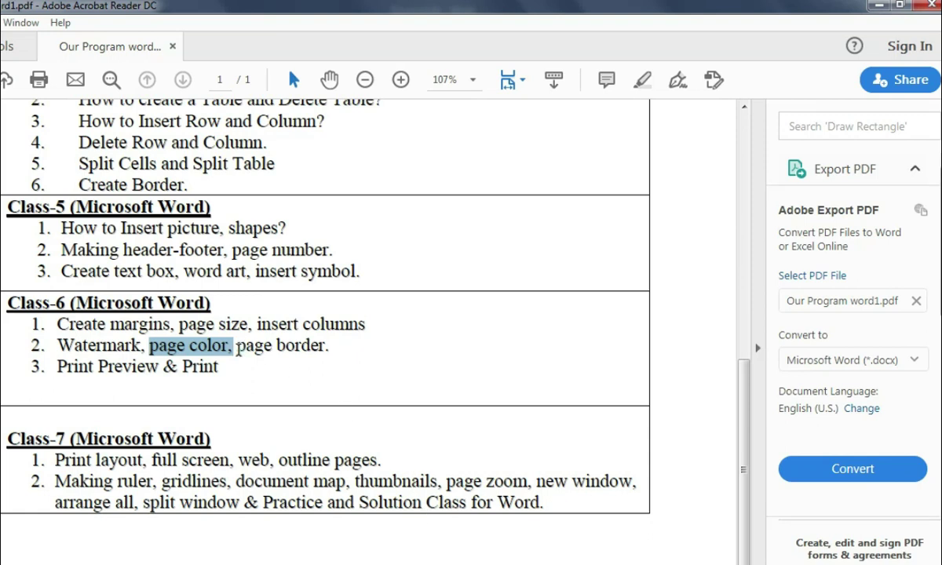
drag(237, 345, 330, 345)
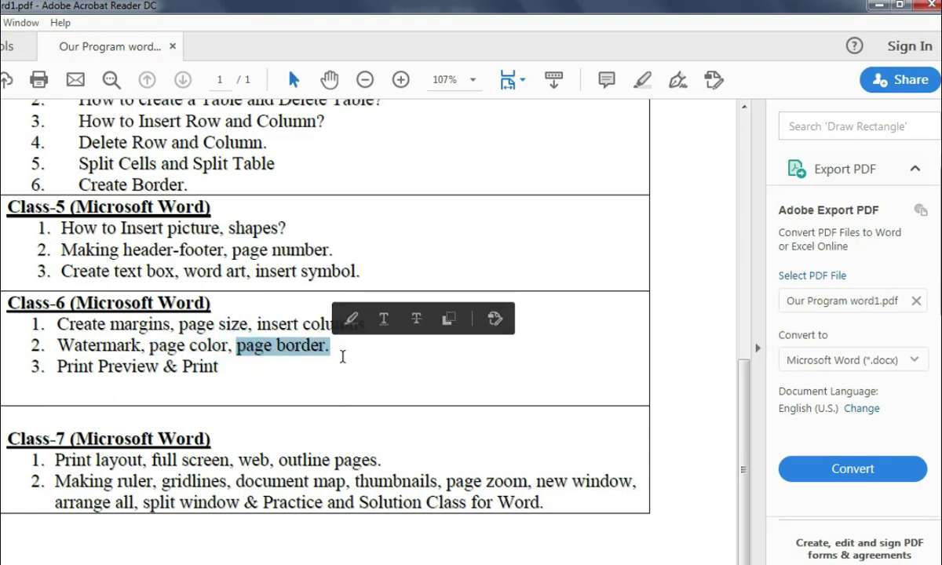
click(238, 363)
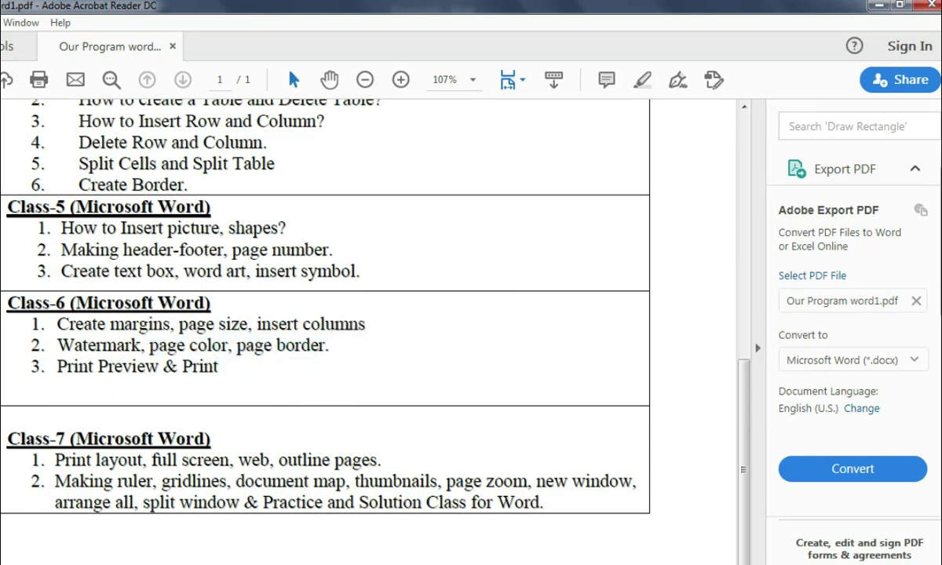
- Switch back to Word and open the page border settings, selecting a dashed line style for the border
key(alt+Tab)
scroll(529, 363, down, 2)
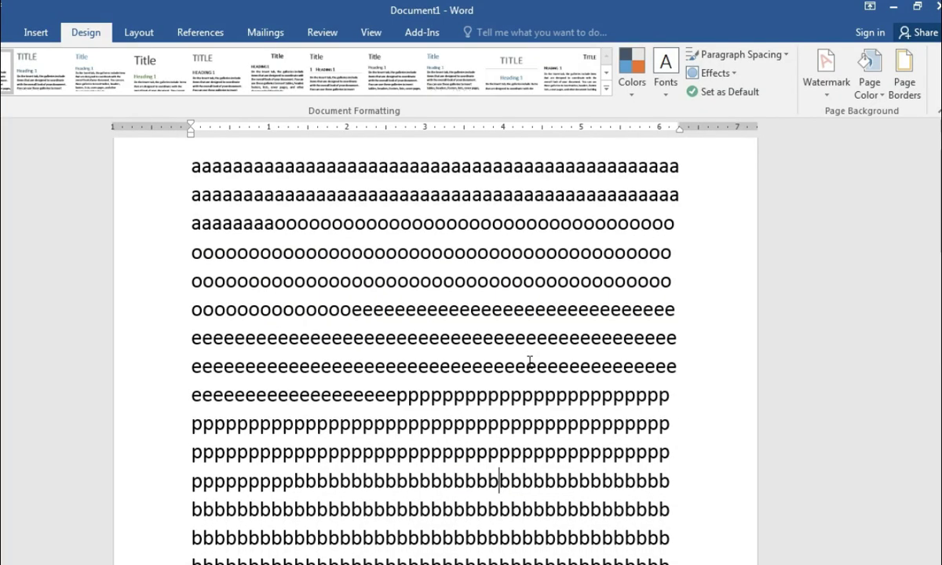
scroll(529, 362, up, 2)
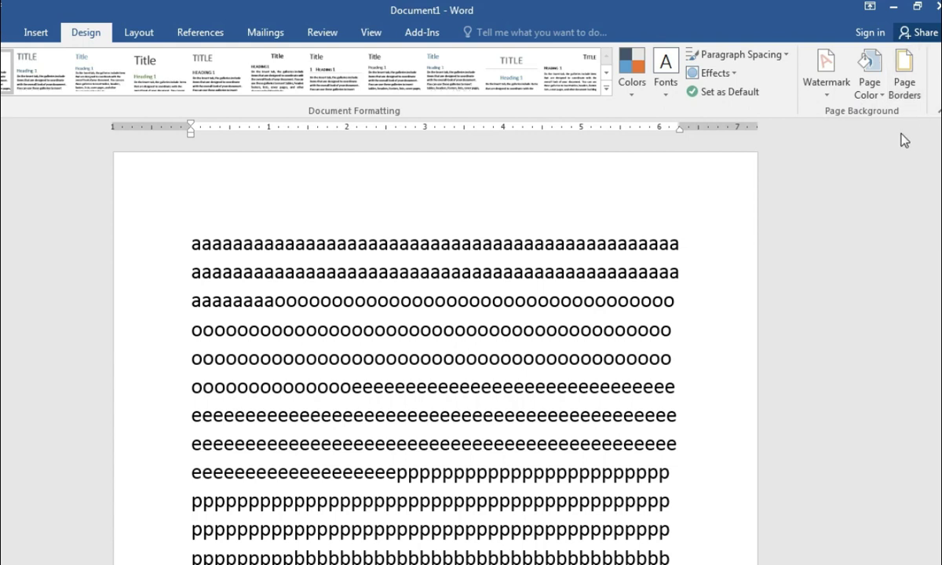
click(905, 72)
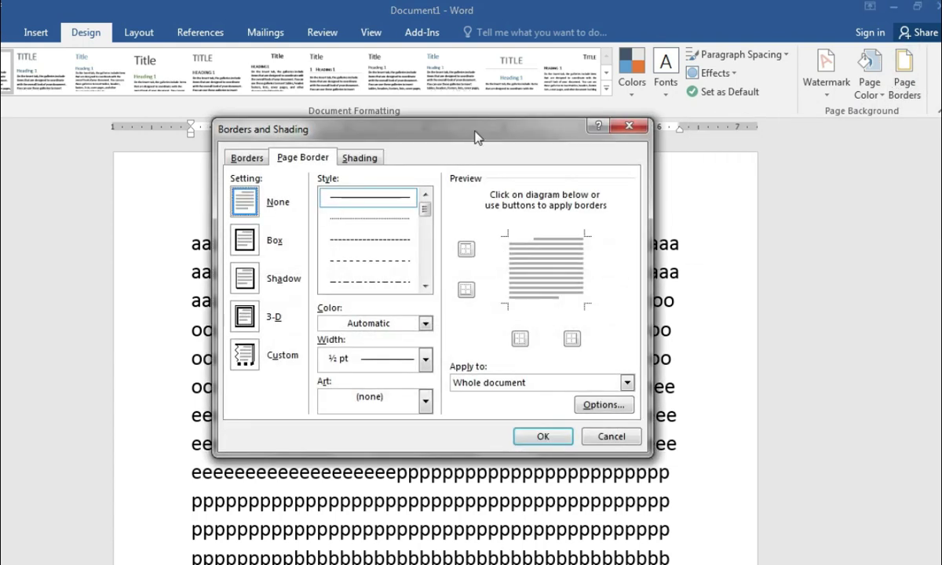
mouse_move(475, 132)
mouse_down()
mouse_move(577, 182)
mouse_move(481, 163)
mouse_up()
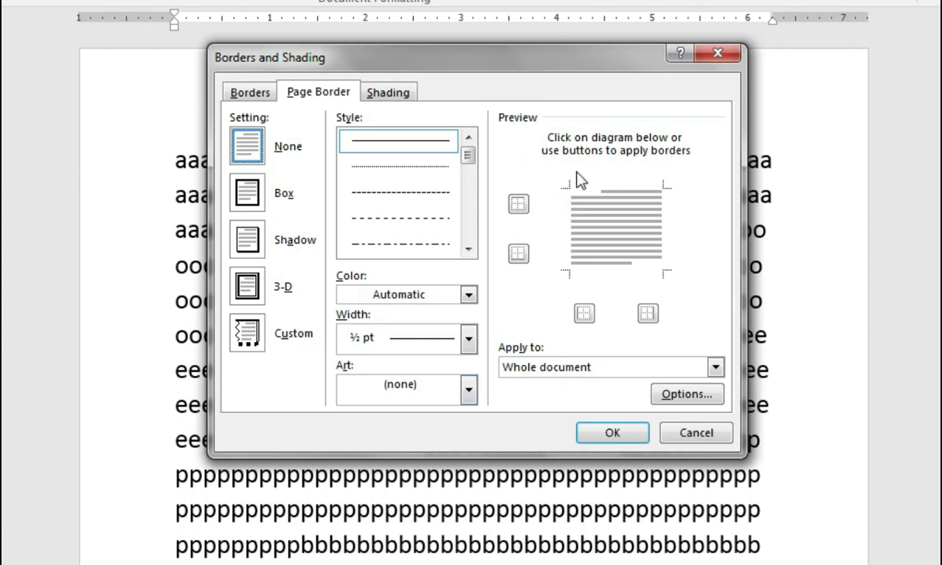
click(408, 220)
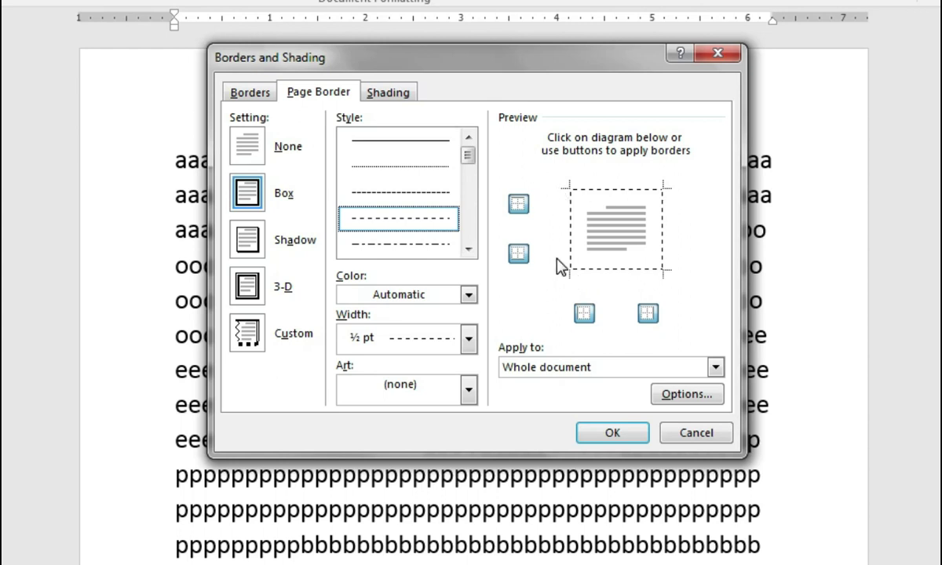
- Try the double line style, choose the triple line style instead, and apply the ½ pt box border to the whole document
click(468, 249)
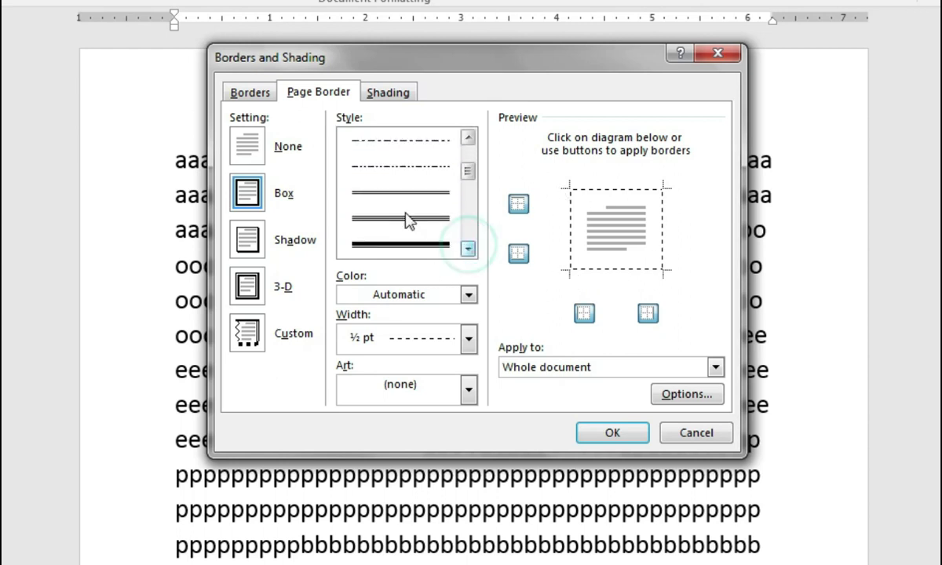
click(406, 205)
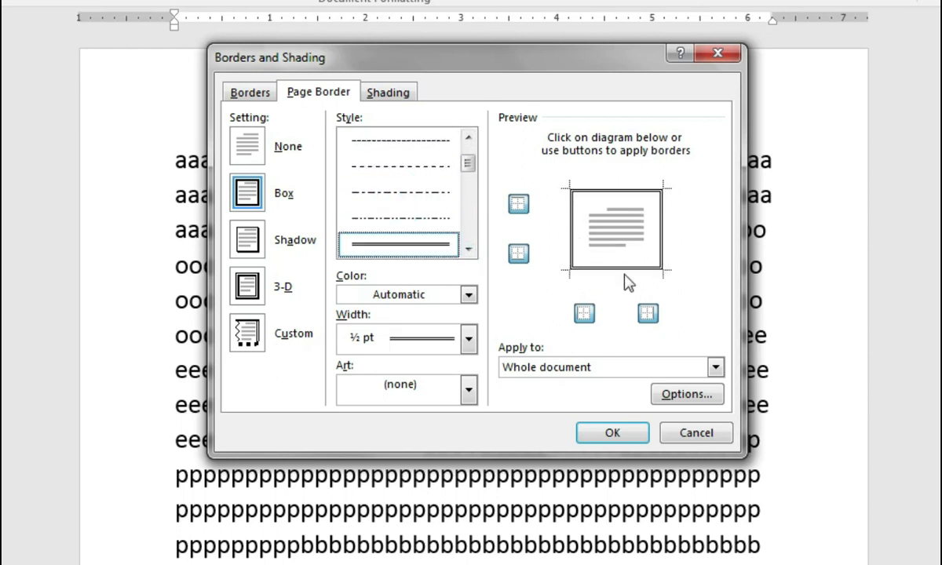
click(468, 248)
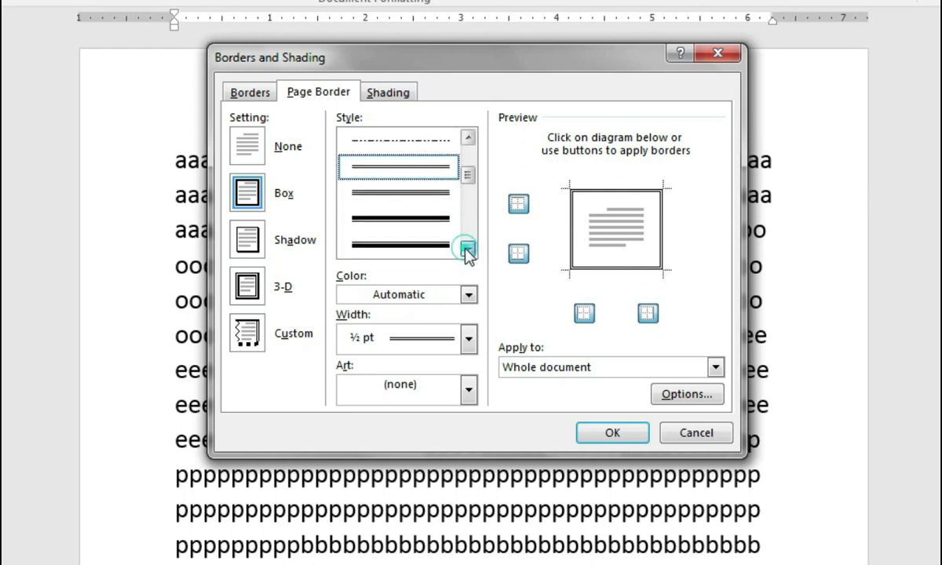
click(425, 206)
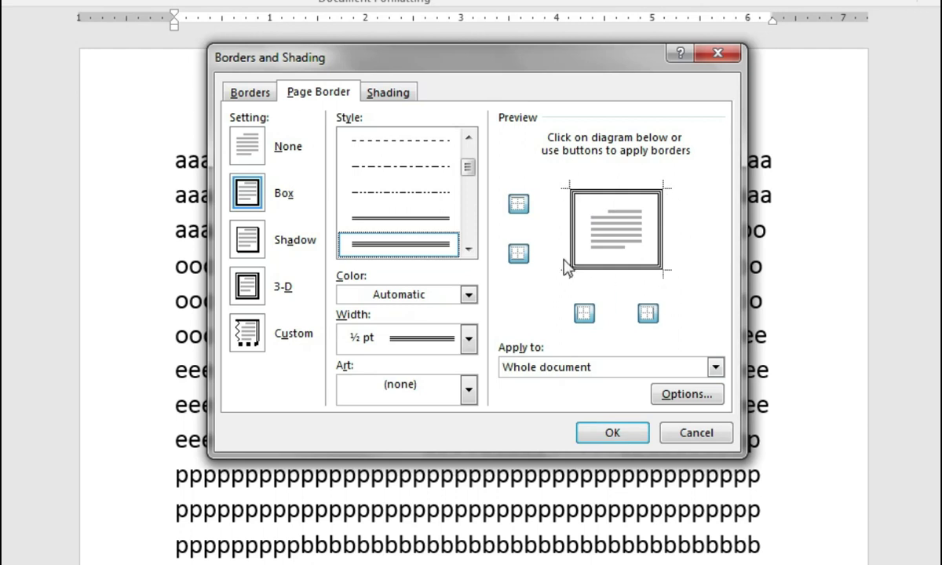
click(611, 436)
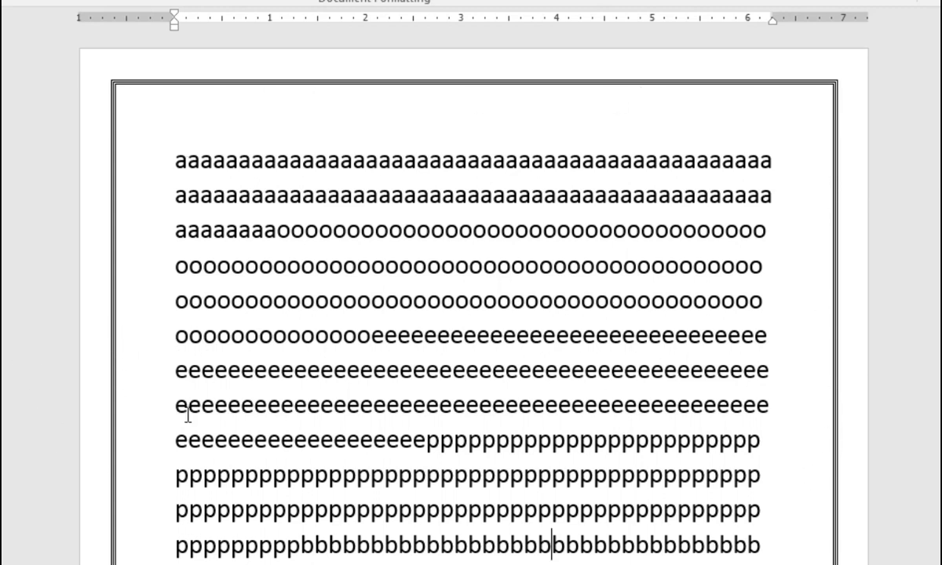
scroll(738, 295, down, 3)
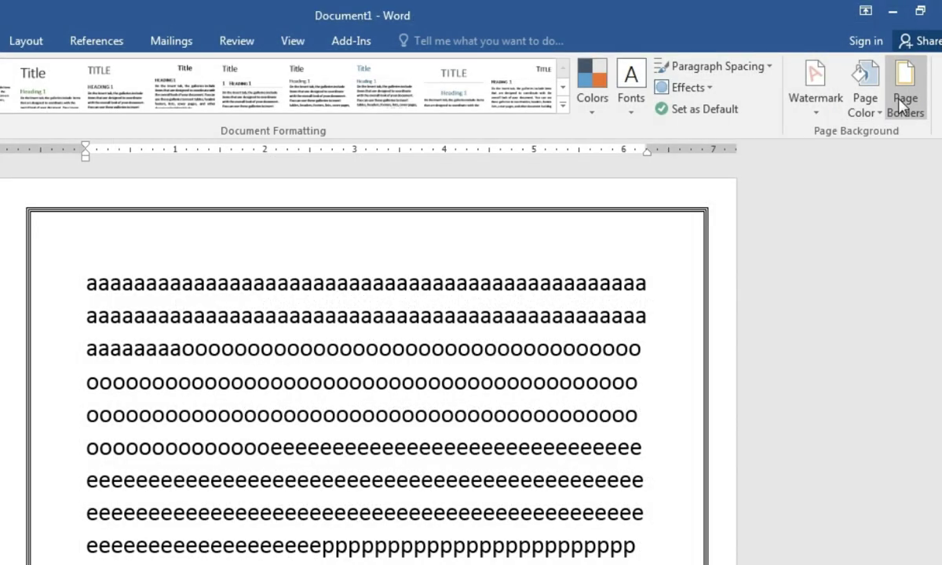
- Remove the triple-line page border from the whole document by choosing None, after briefly trying the Box setting again
click(903, 106)
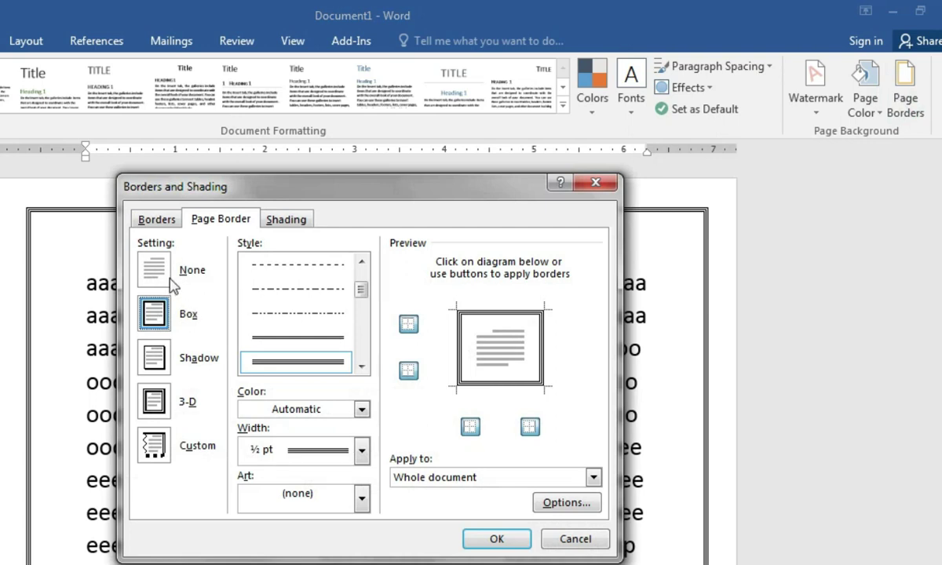
click(157, 269)
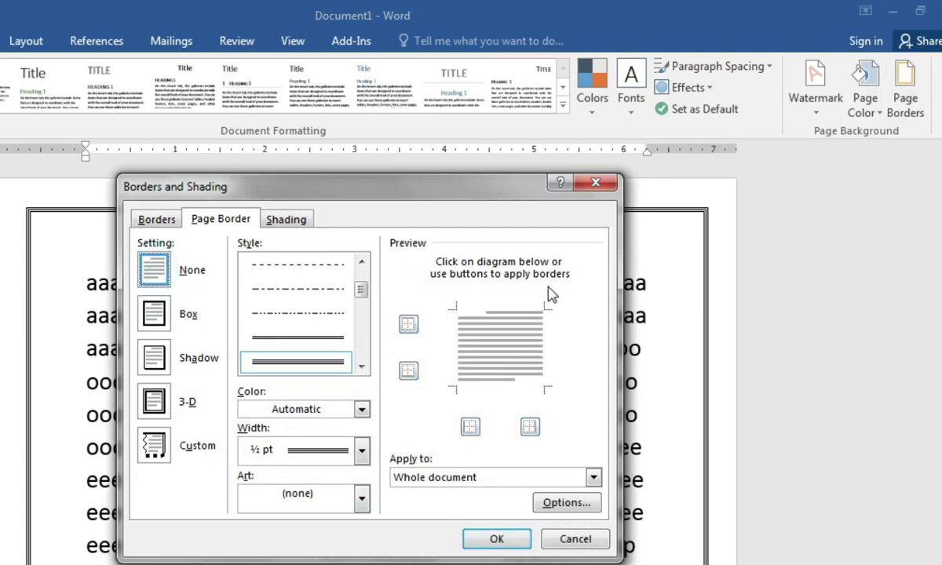
click(159, 311)
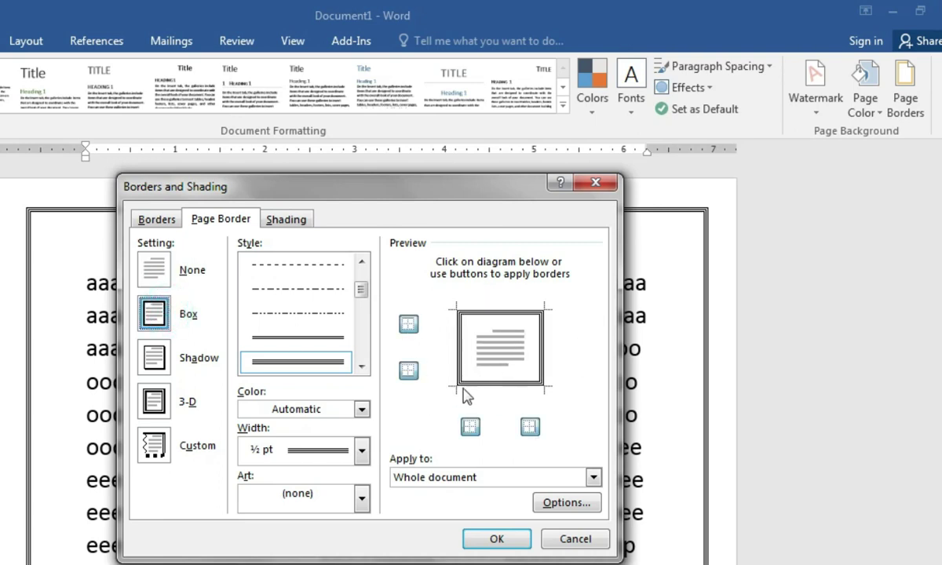
click(158, 270)
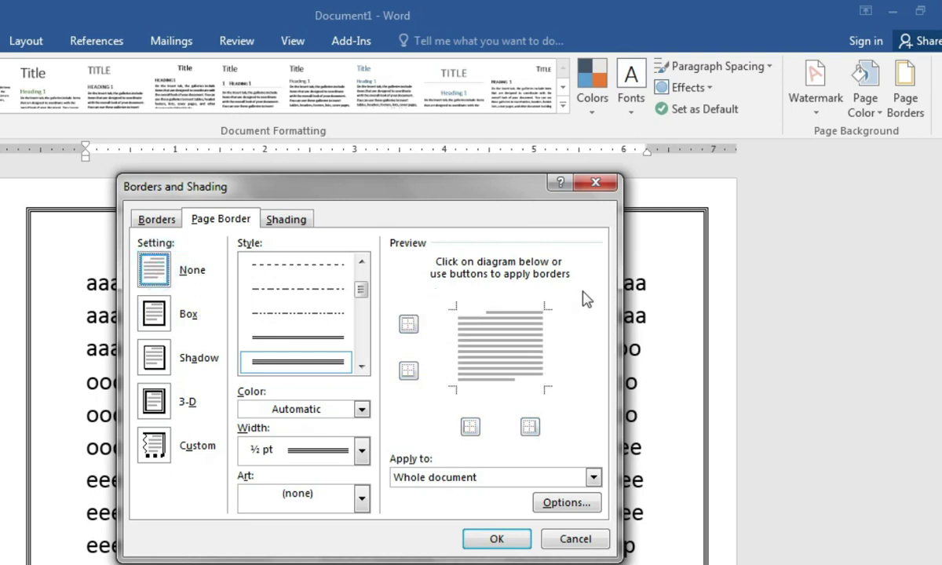
click(499, 540)
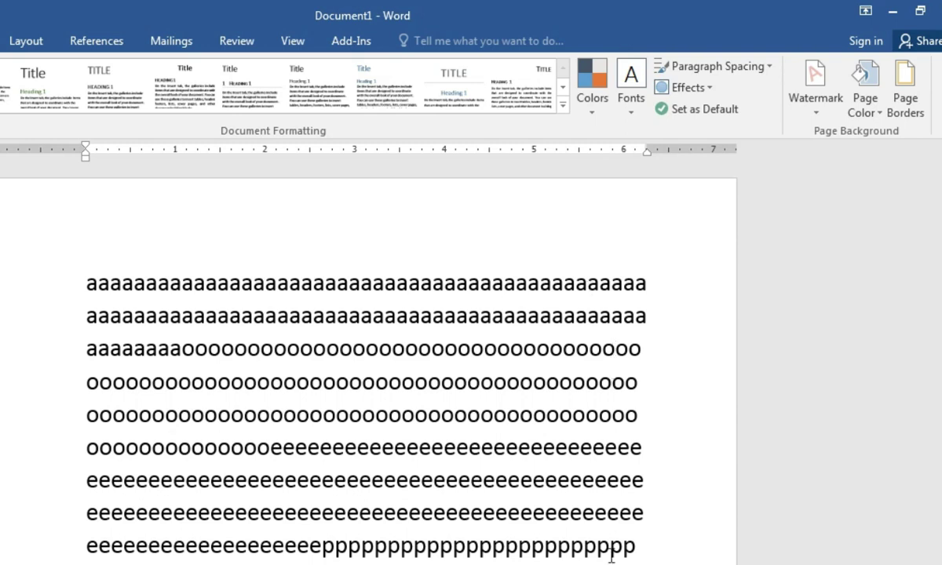
- Apply a red, 3 pt diagonally striped box page border to the whole document
click(902, 87)
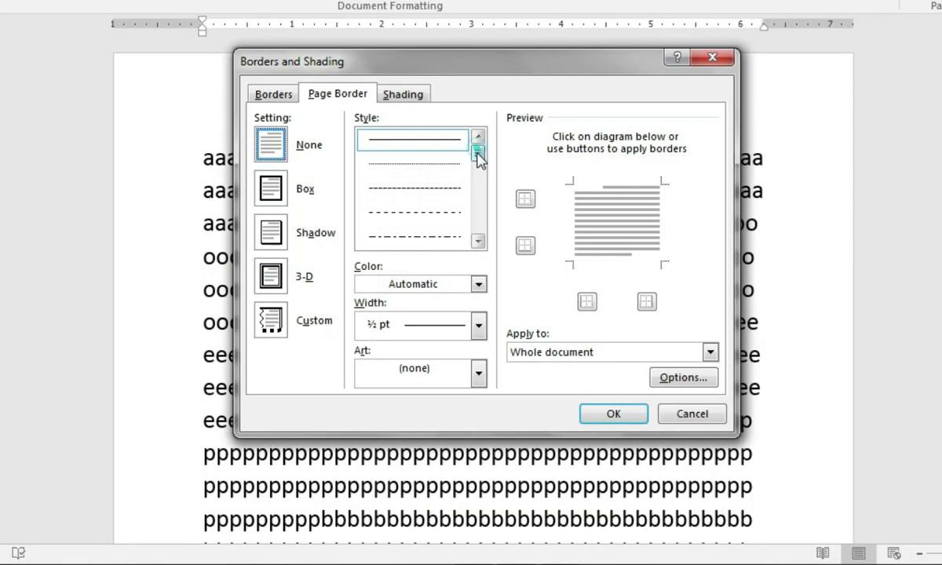
drag(361, 280, 364, 323)
drag(480, 190, 487, 219)
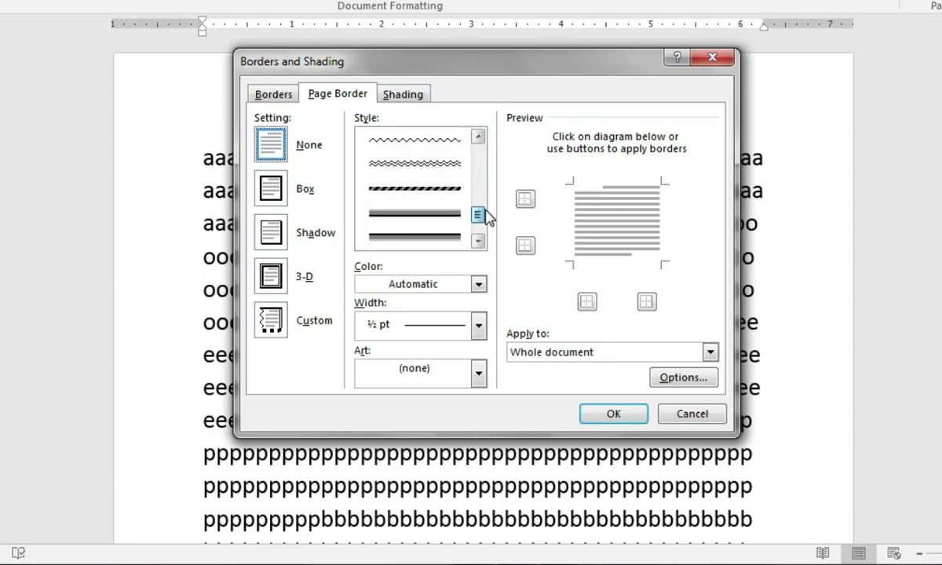
click(428, 191)
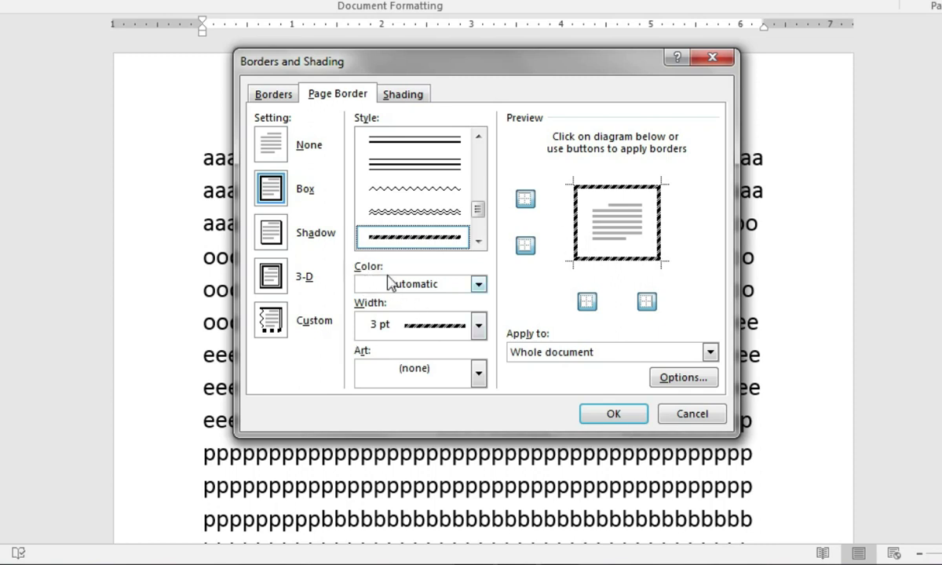
click(478, 287)
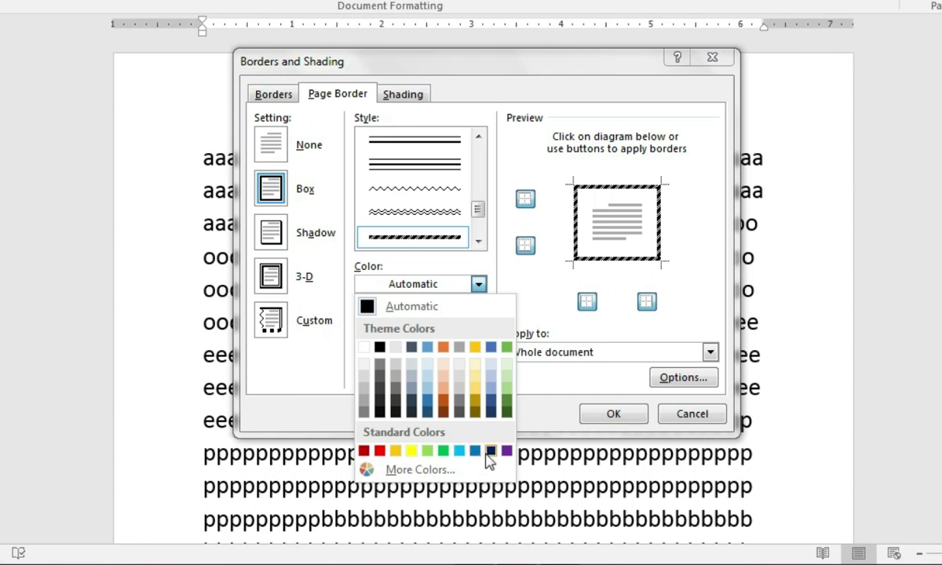
click(379, 451)
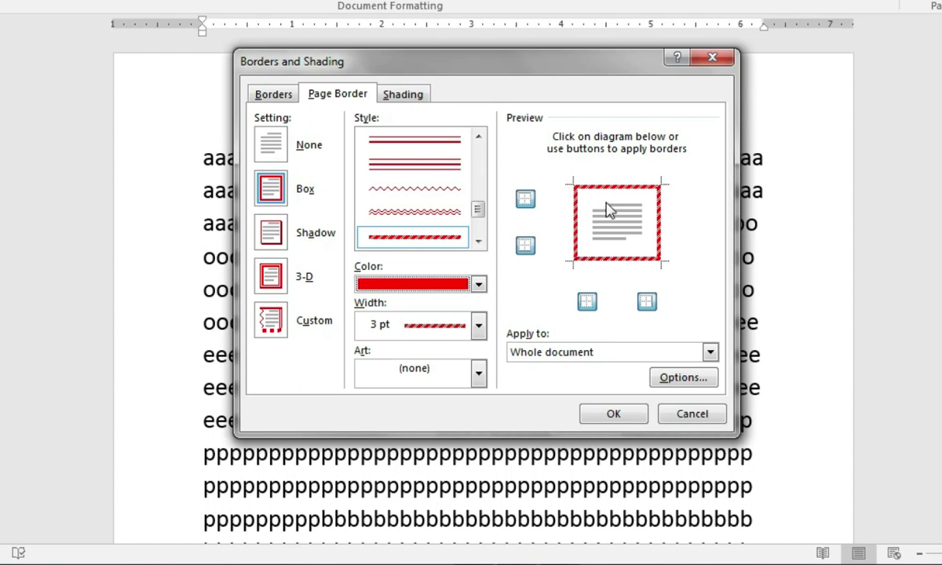
click(613, 415)
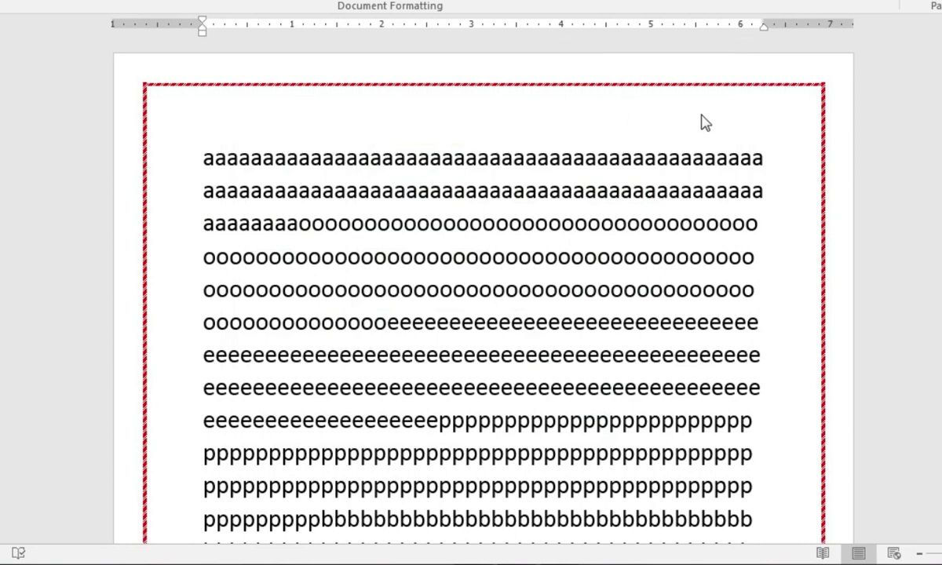
- Examine how the red striped border runs around the pages of the document
scroll(758, 379, down, 6)
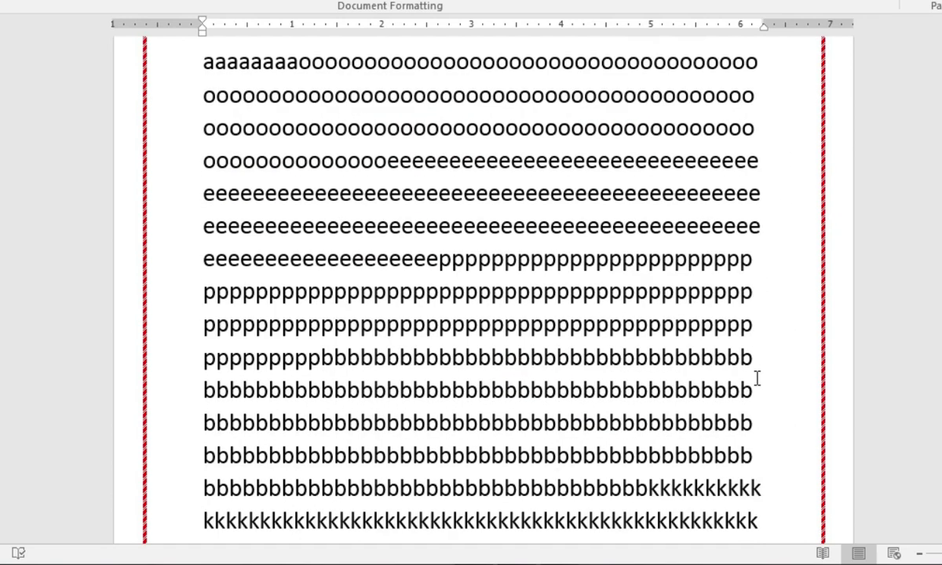
scroll(496, 381, up, 1)
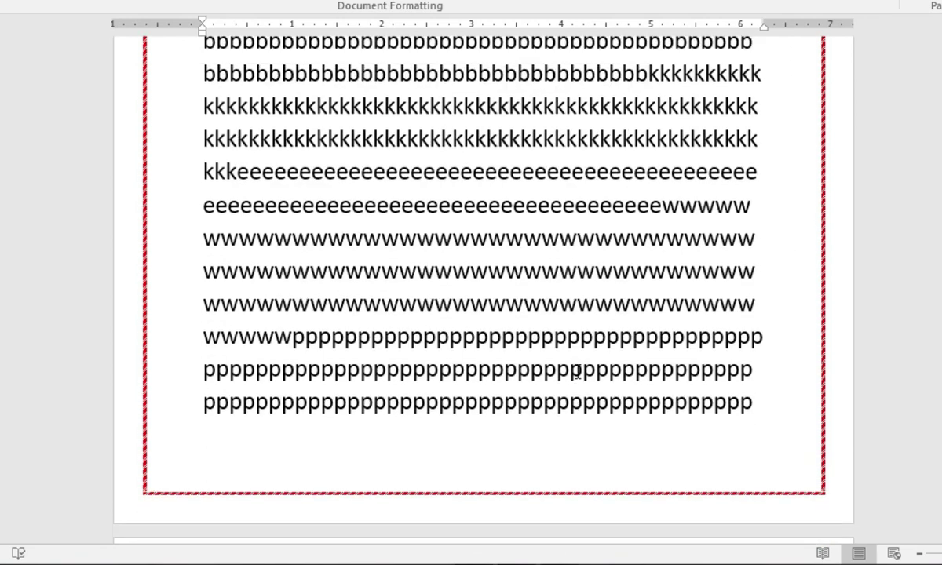
scroll(578, 379, down, 6)
scroll(580, 357, down, 4)
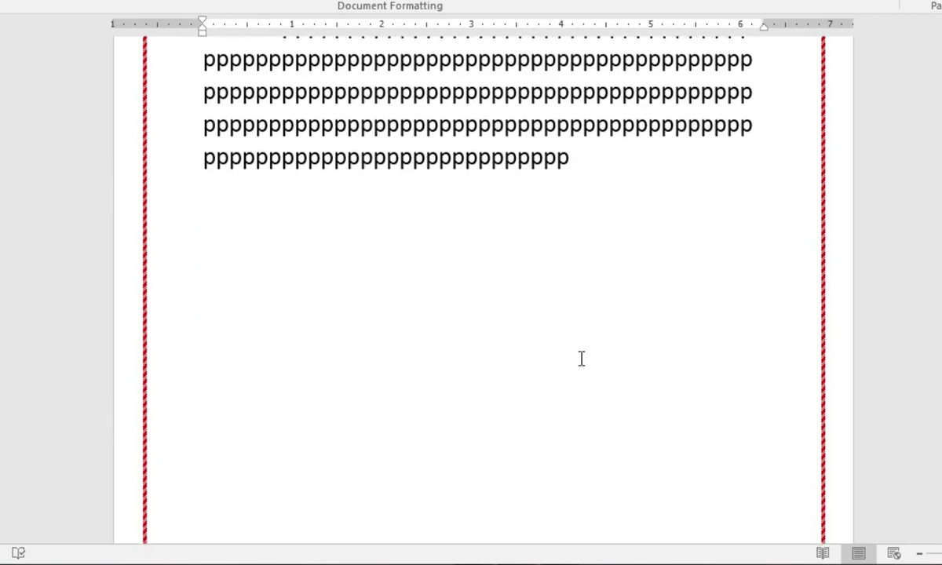
scroll(581, 357, up, 5)
scroll(581, 357, up, 10)
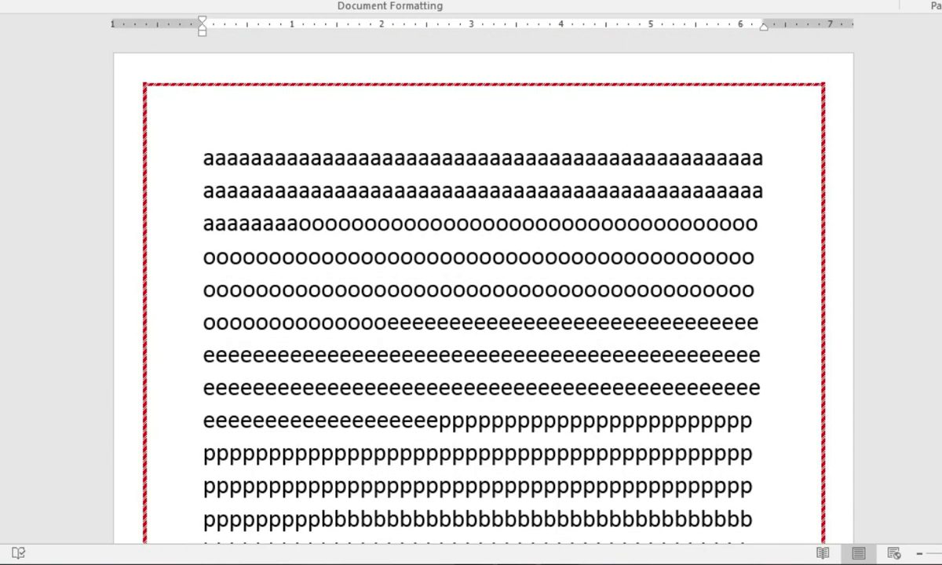
- Replace the red striped border with the dark blue flying-bird art border, 31 pt wide, on the whole document
click(938, 3)
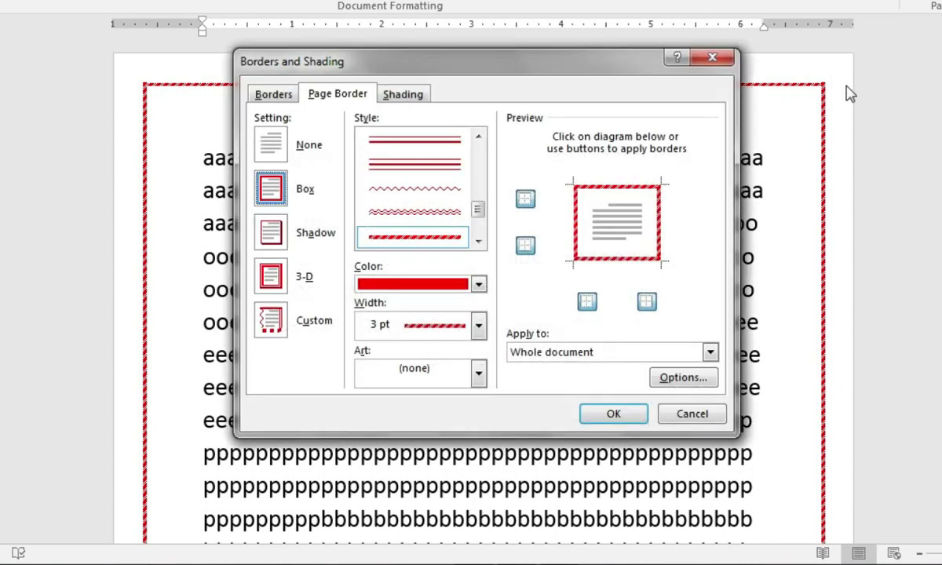
click(271, 147)
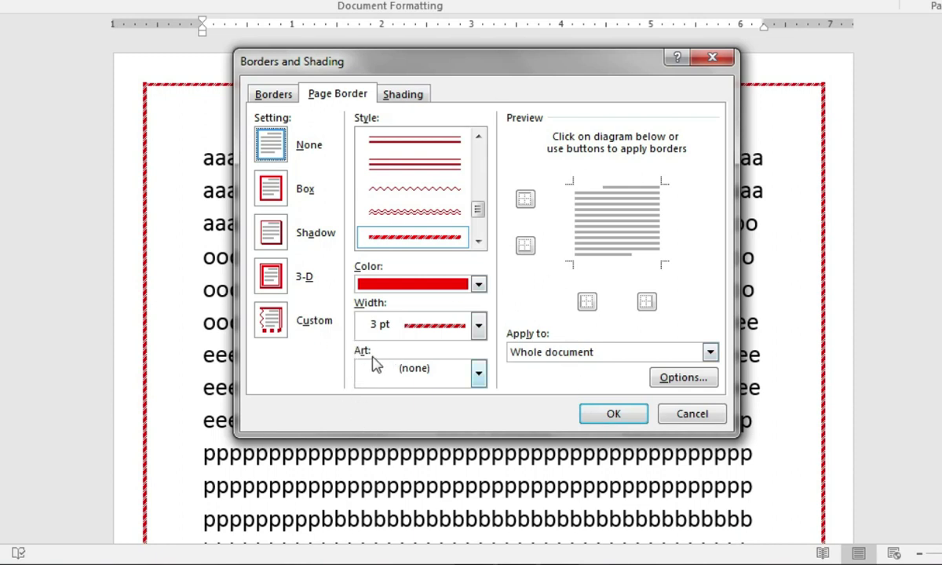
click(480, 377)
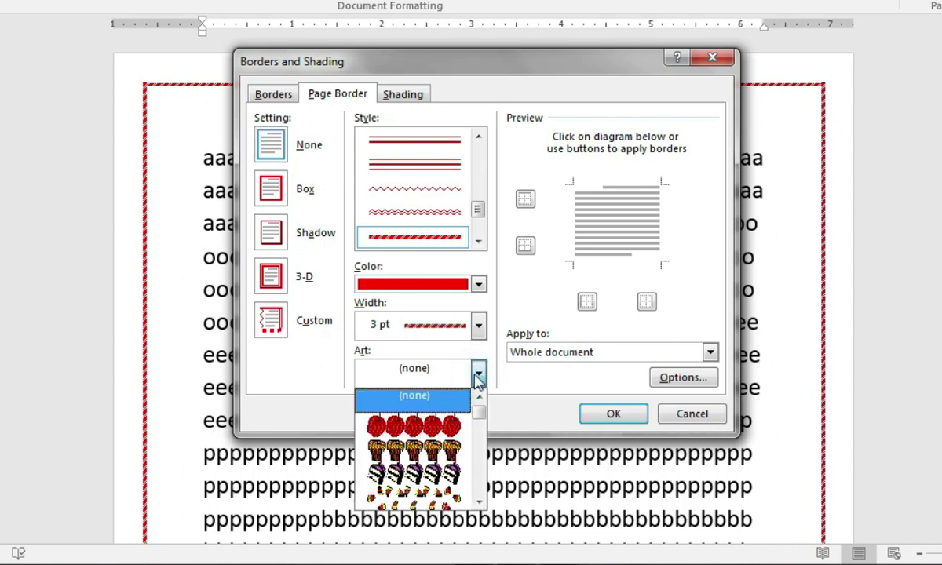
scroll(439, 424, down, 4)
scroll(439, 439, down, 2)
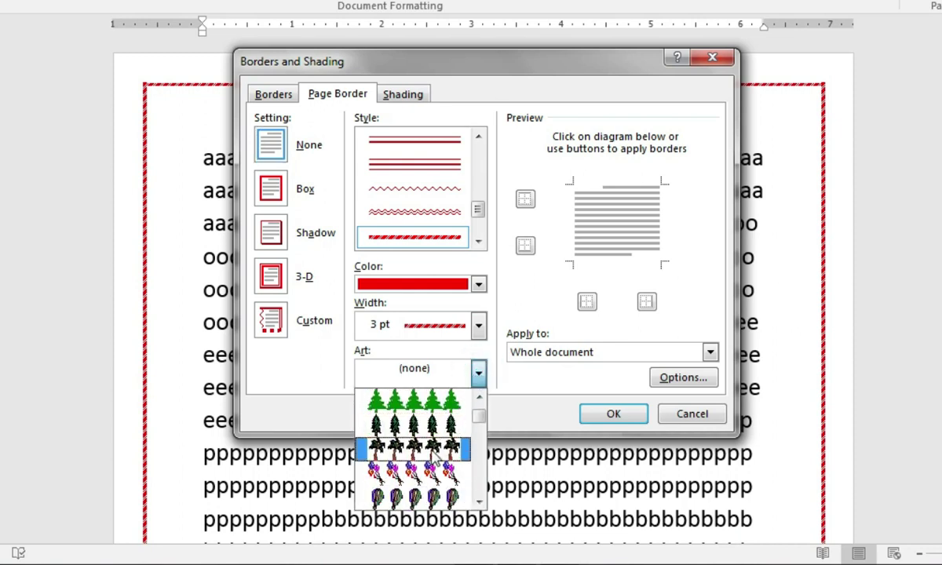
scroll(432, 458, down, 6)
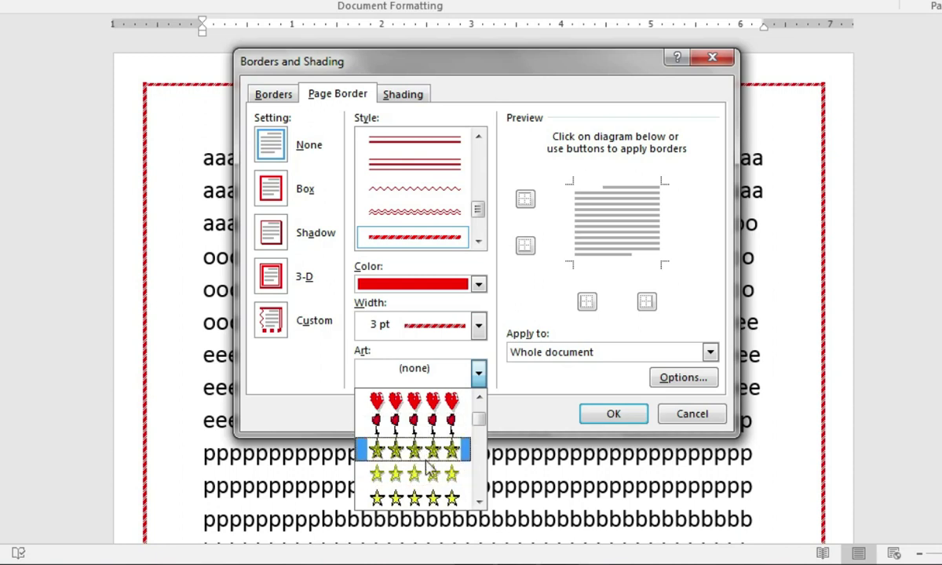
scroll(428, 475, down, 2)
scroll(426, 490, down, 5)
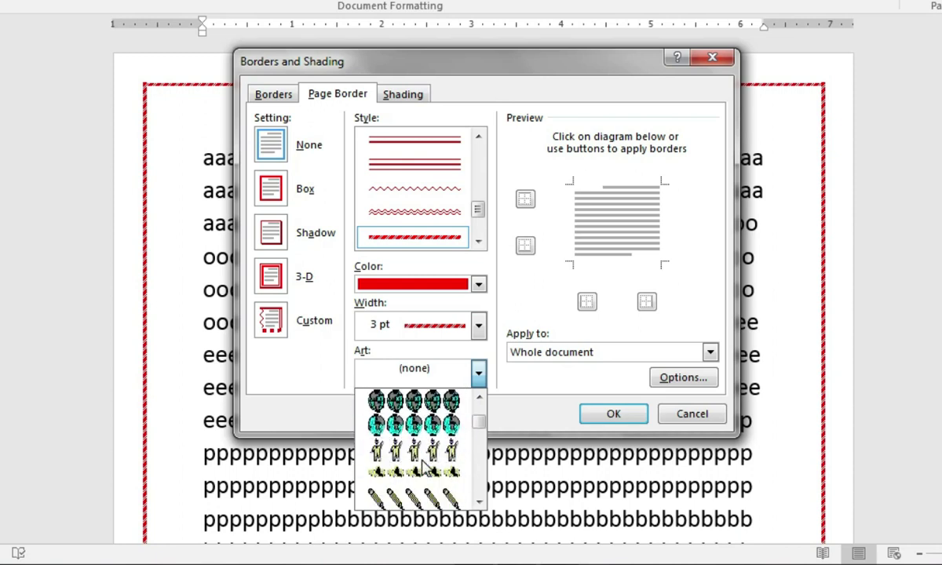
scroll(421, 471, down, 3)
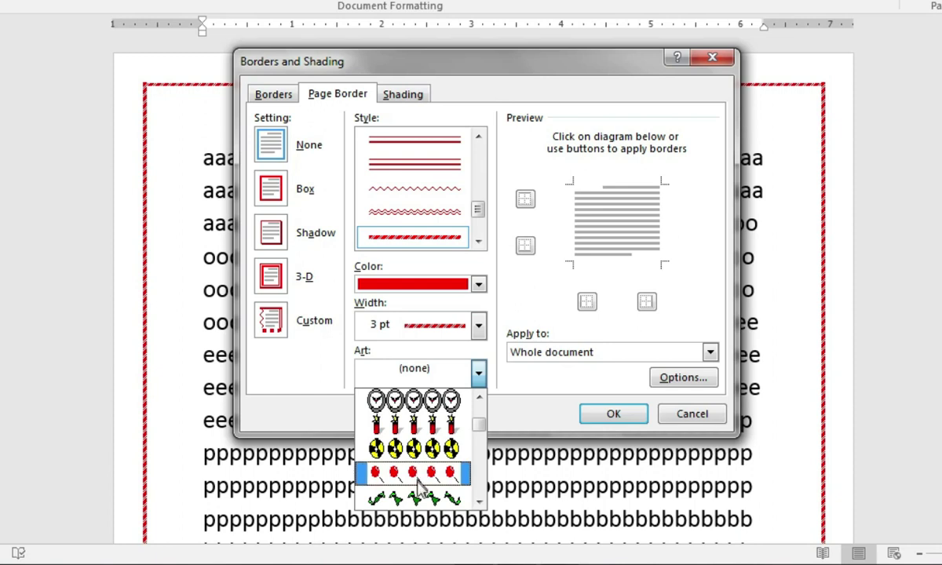
scroll(421, 471, down, 5)
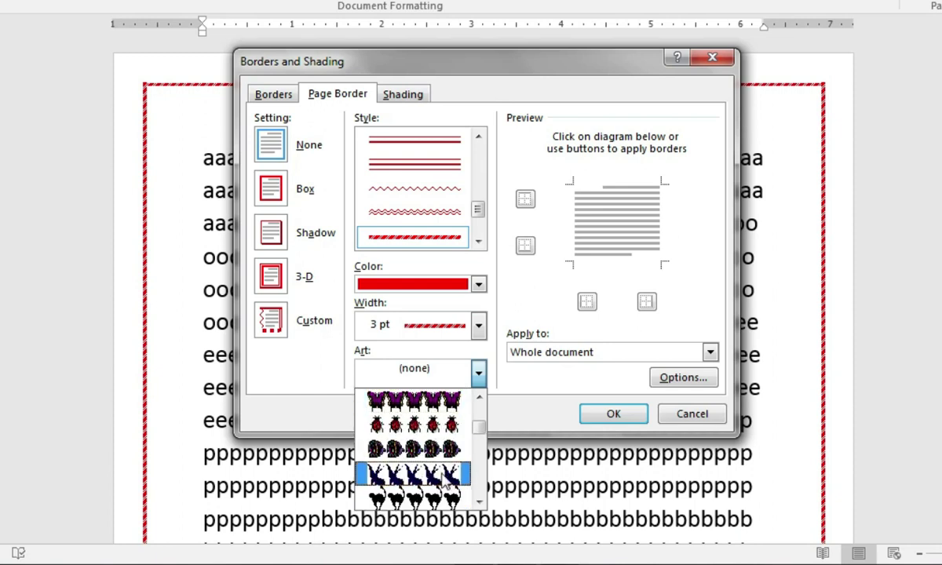
click(440, 475)
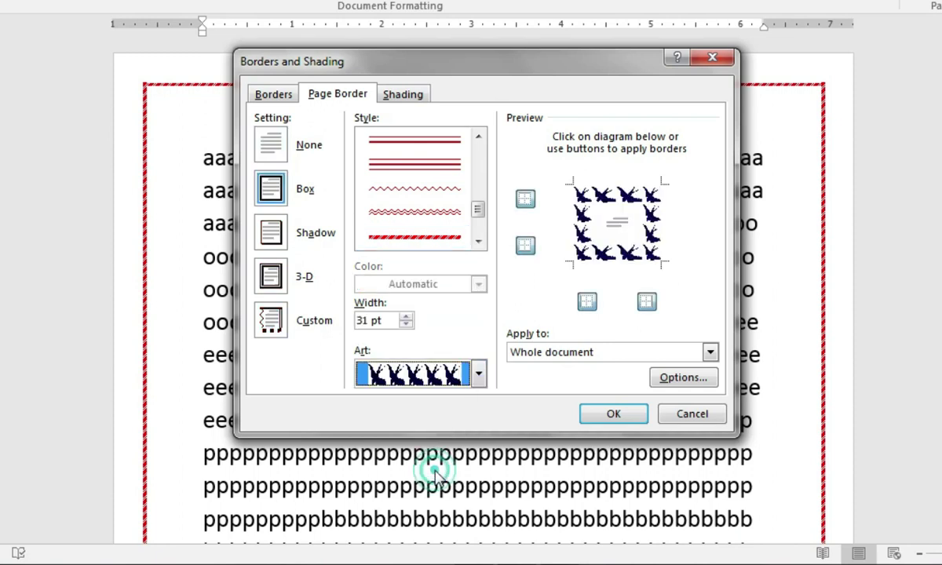
click(613, 414)
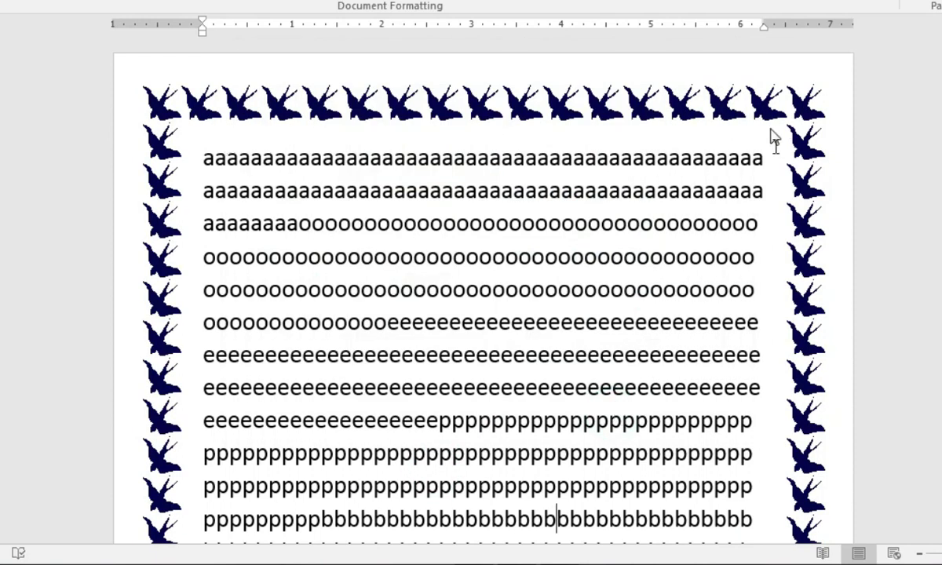
- Check the bird art border on both pages and remove it from the whole document
scroll(175, 260, down, 2)
scroll(179, 313, down, 6)
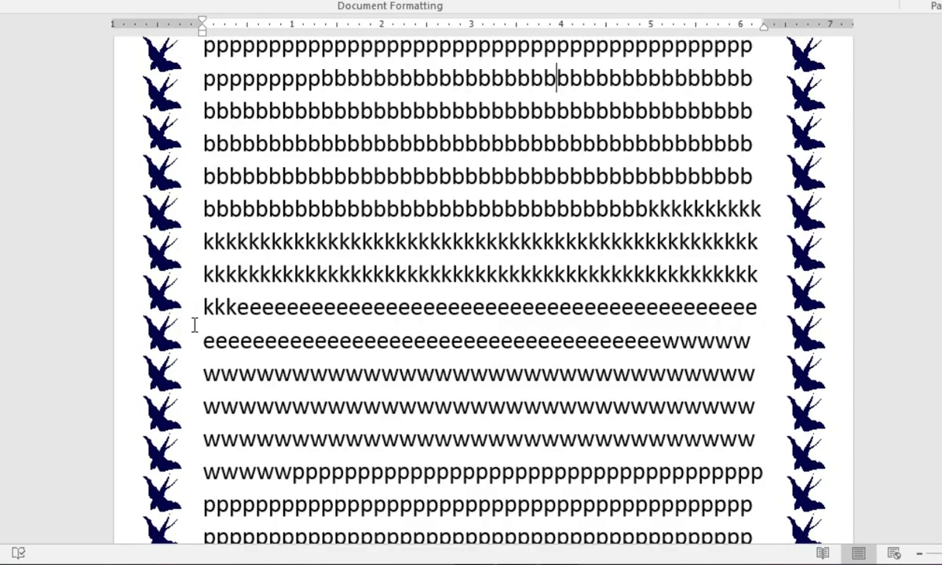
scroll(826, 407, down, 2)
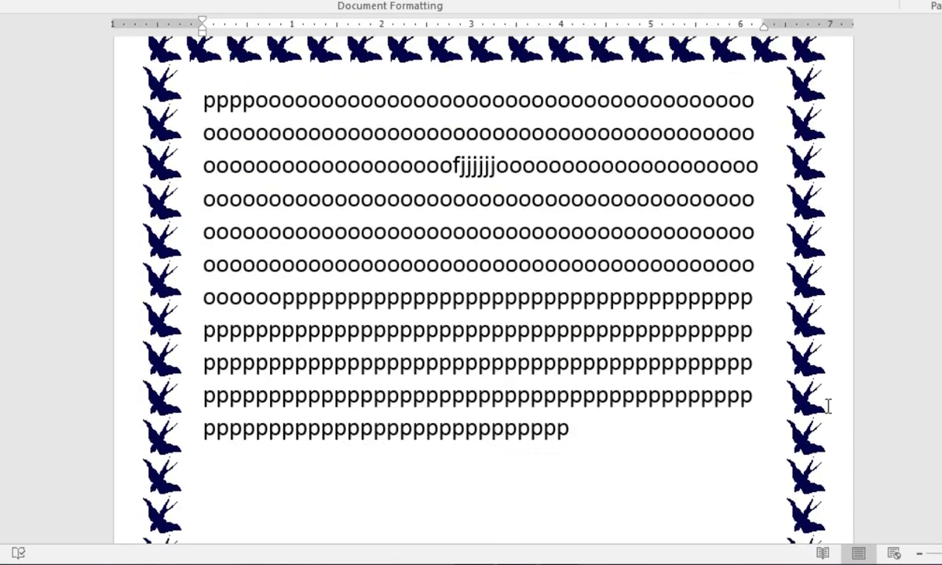
scroll(826, 407, up, 2)
click(940, 3)
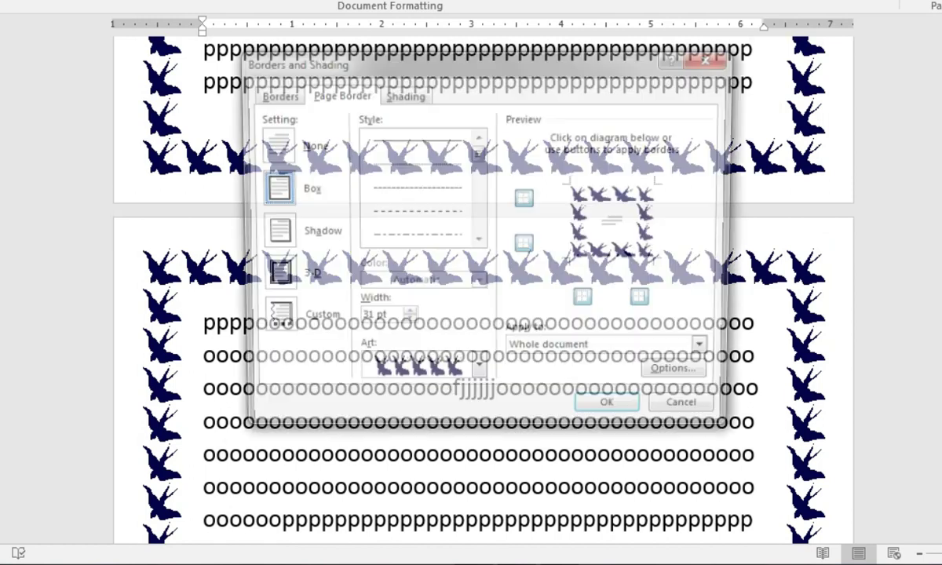
click(275, 147)
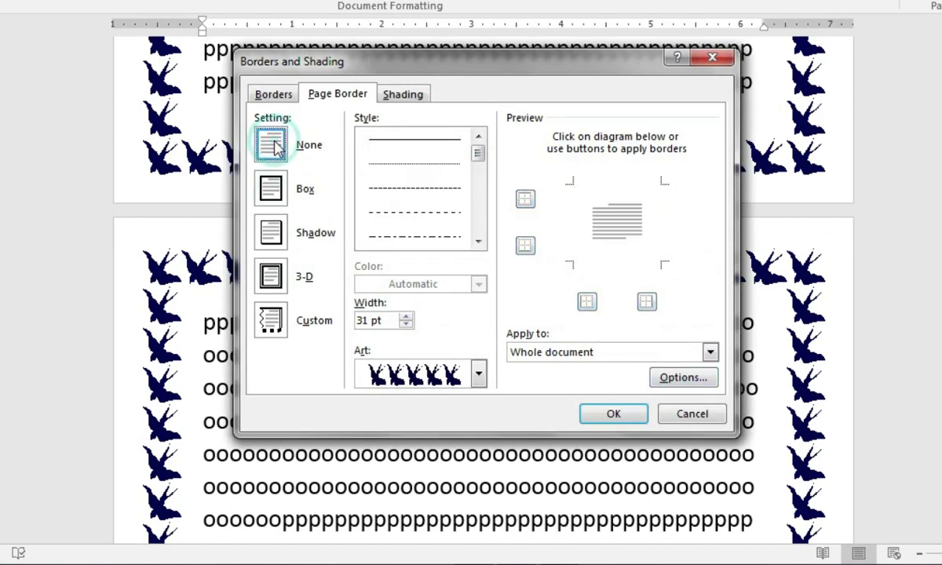
click(631, 416)
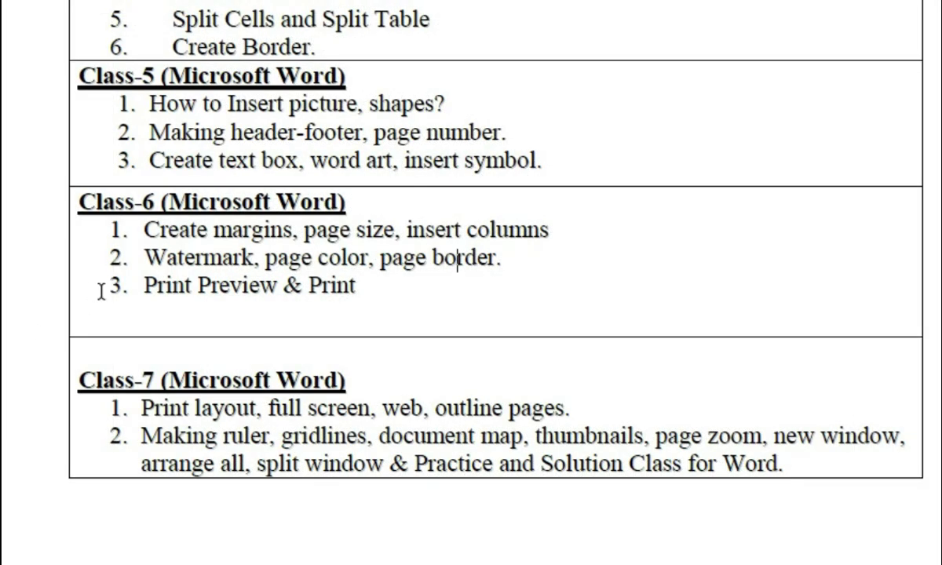
- Switch to the outline PDF in Adobe Acrobat Reader and mark "Print Preview & Print" in the Class-6 section
drag(140, 286, 361, 287)
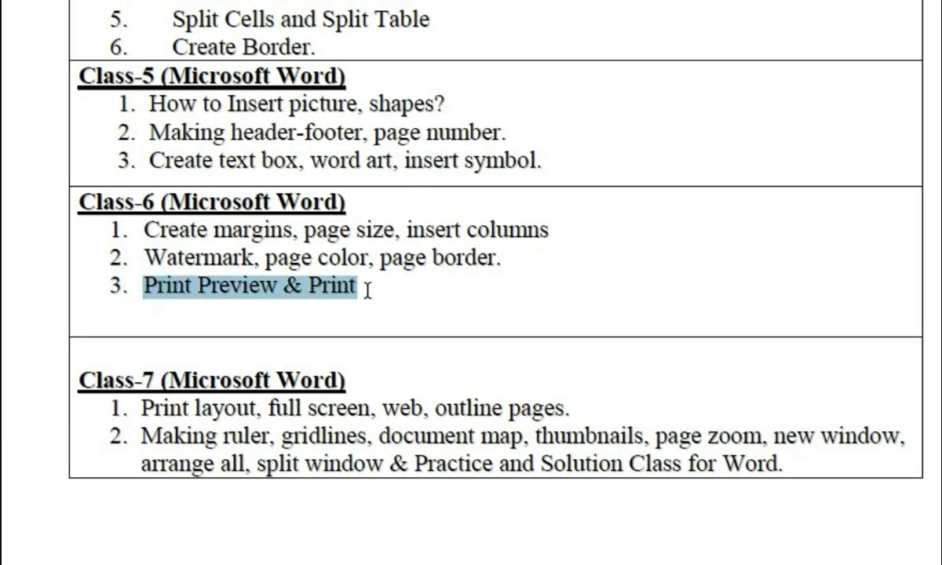
click(255, 296)
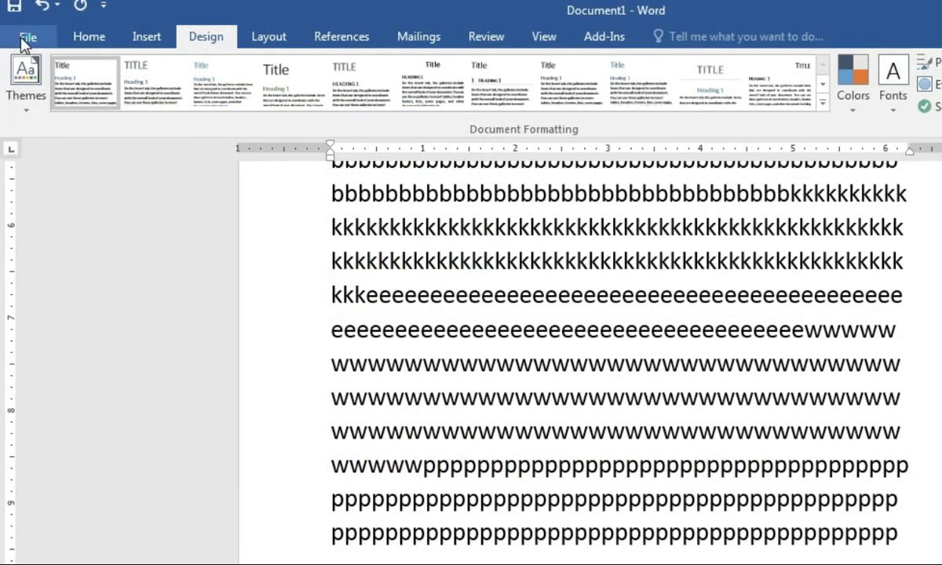
- Bring up the print preview, review the available printers and choose Send To OneNote 16
click(23, 38)
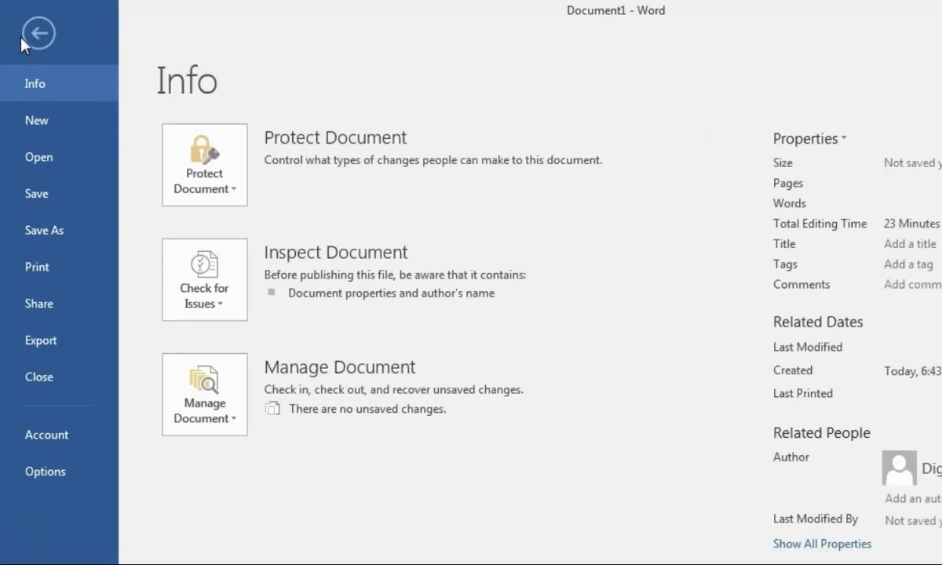
click(59, 269)
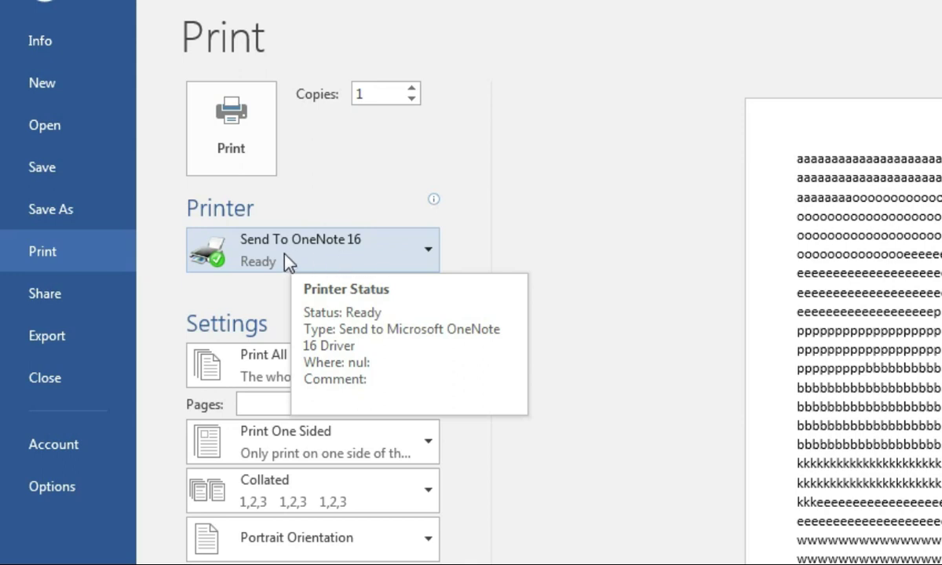
click(374, 255)
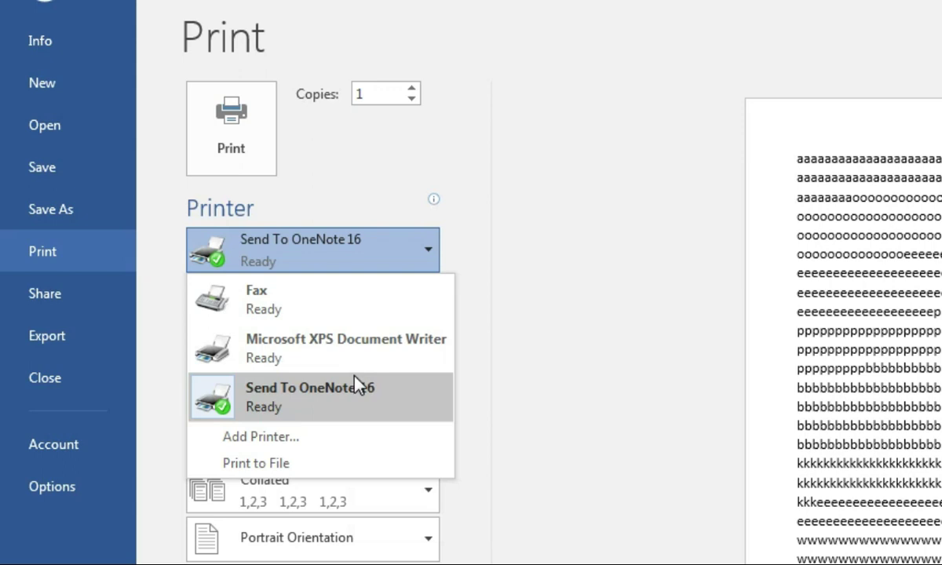
click(314, 248)
click(314, 247)
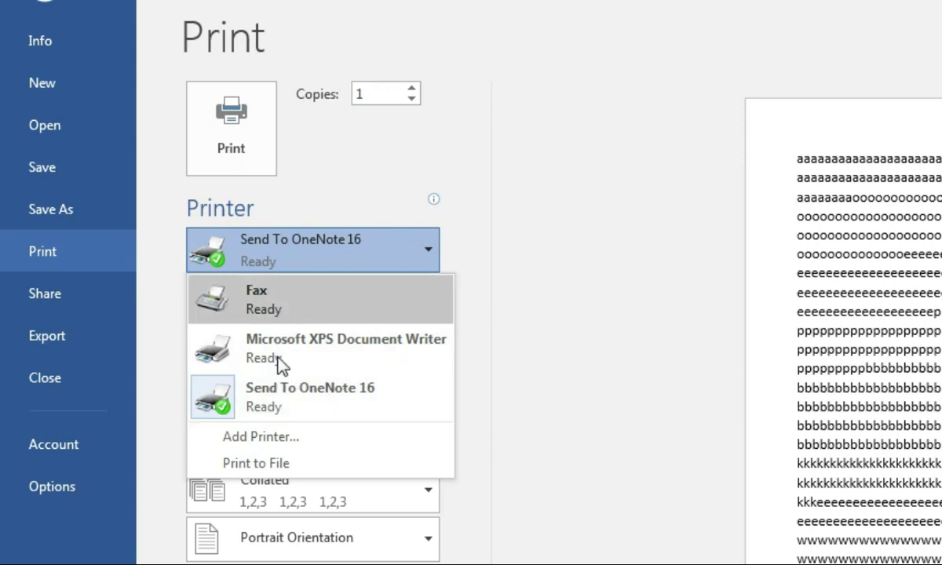
click(334, 389)
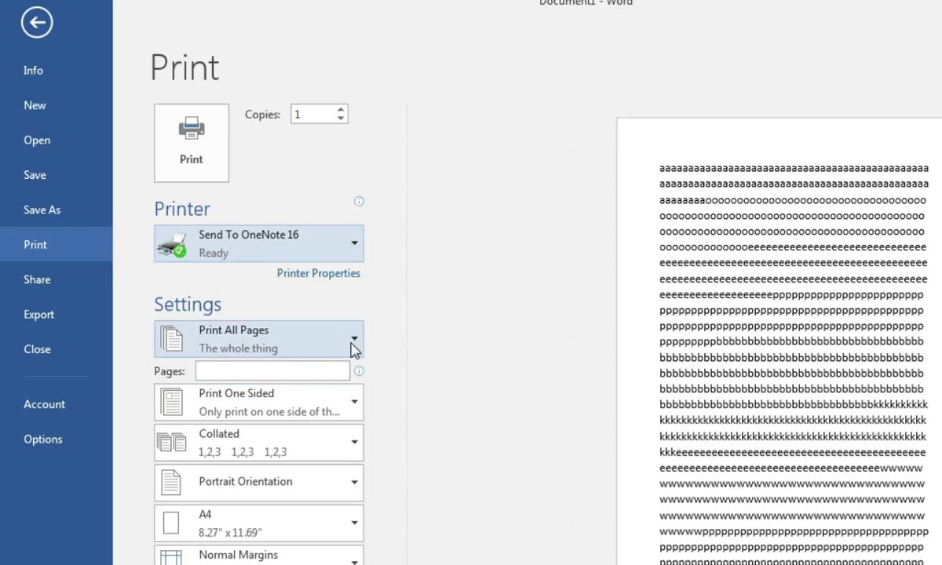
- Show page 2 in the print preview and restrict the print range from all pages to the current page
click(354, 346)
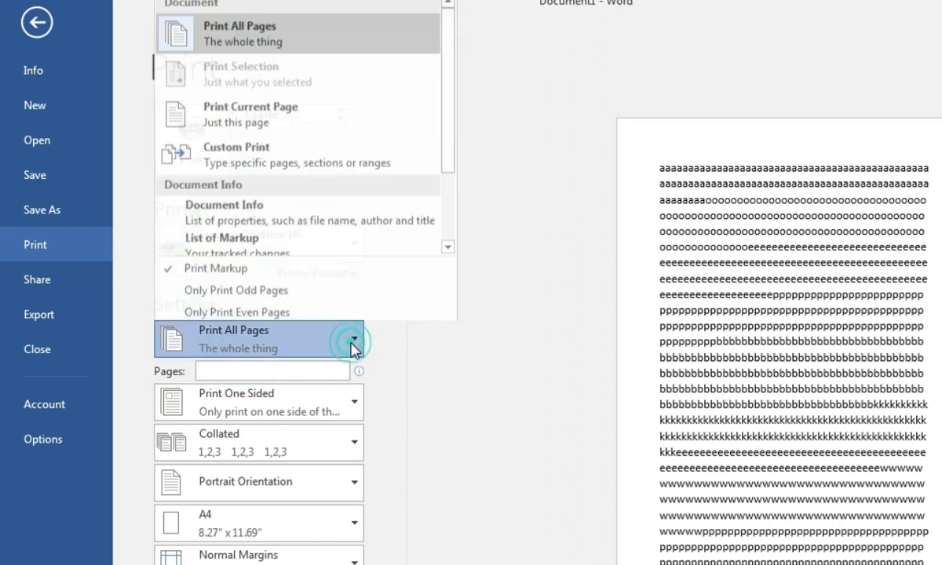
click(297, 44)
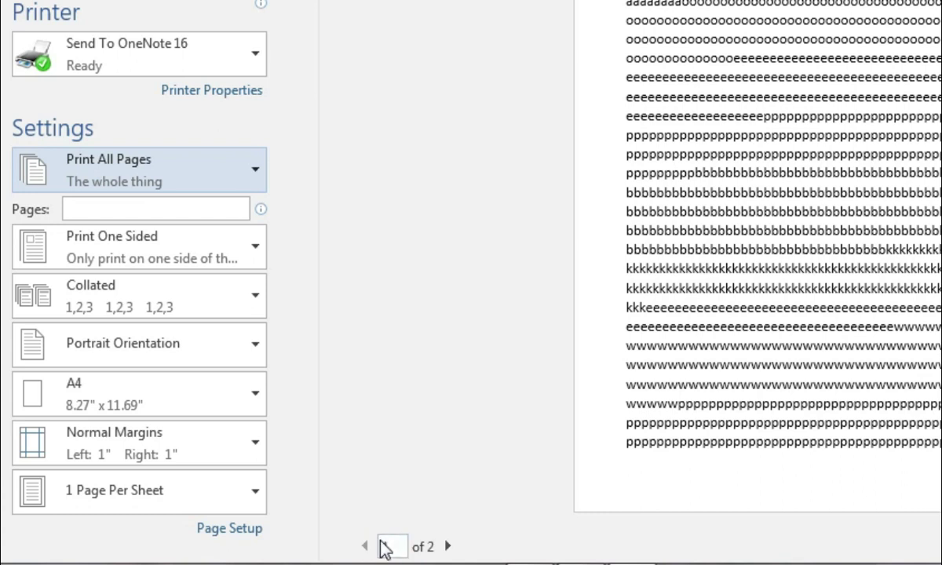
click(449, 547)
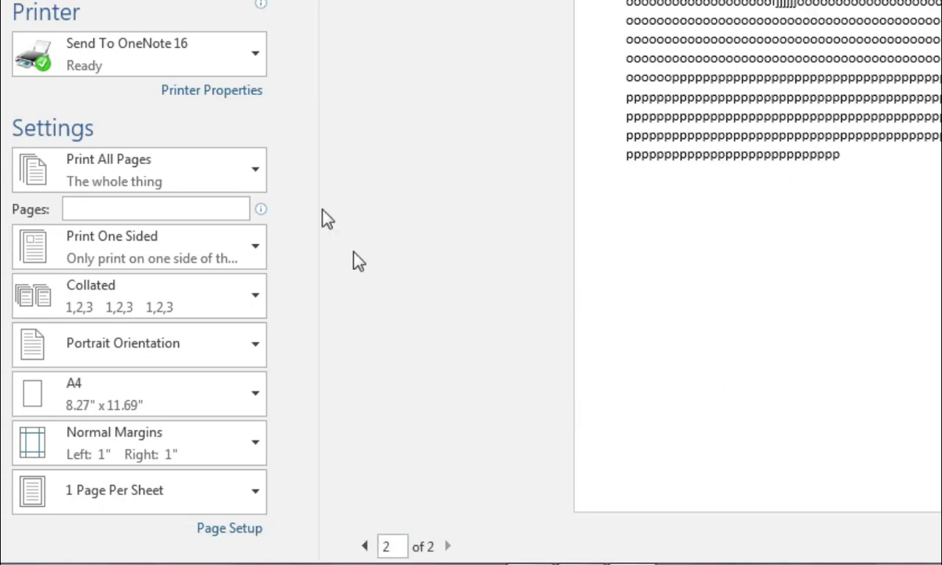
click(218, 174)
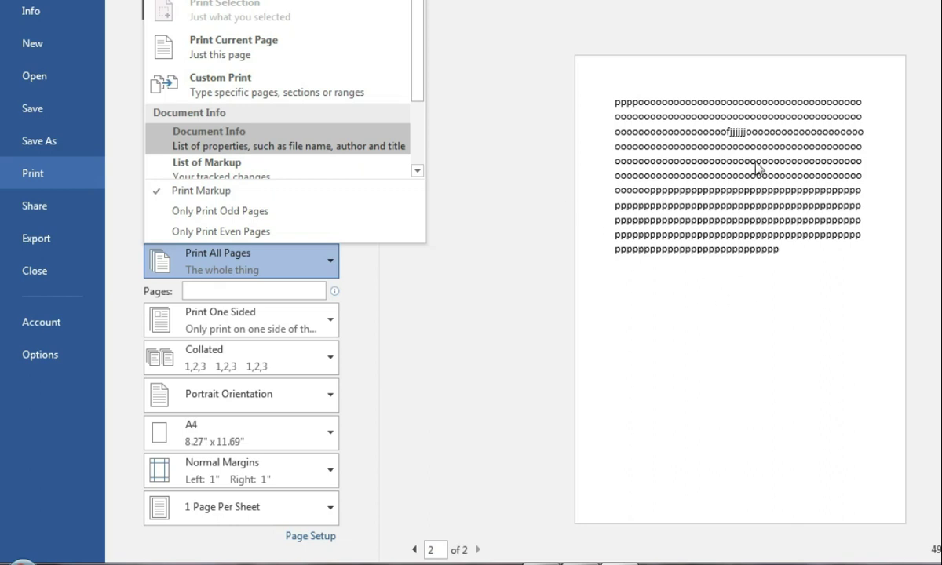
click(284, 56)
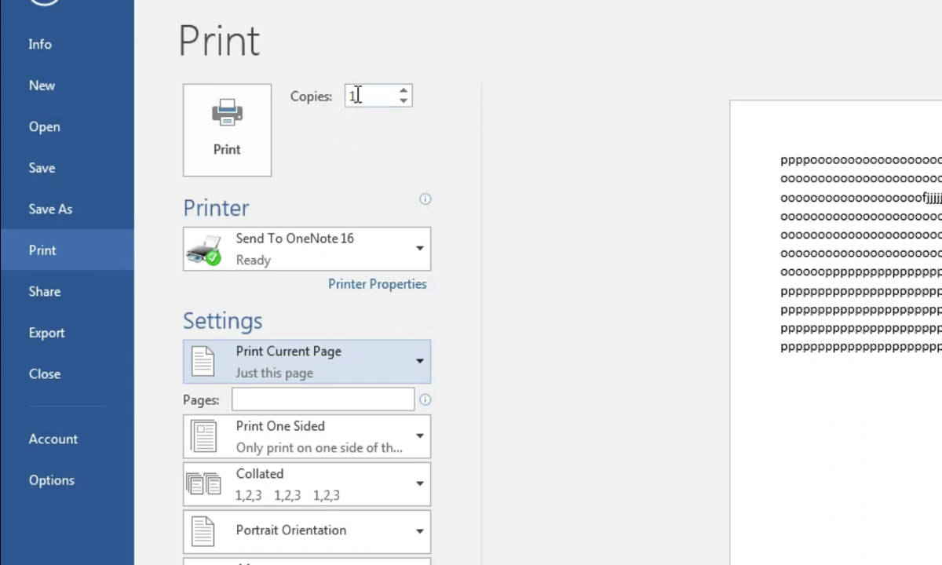
- Enter 5 copies, then adjust the number of copies to 3
drag(357, 95, 376, 99)
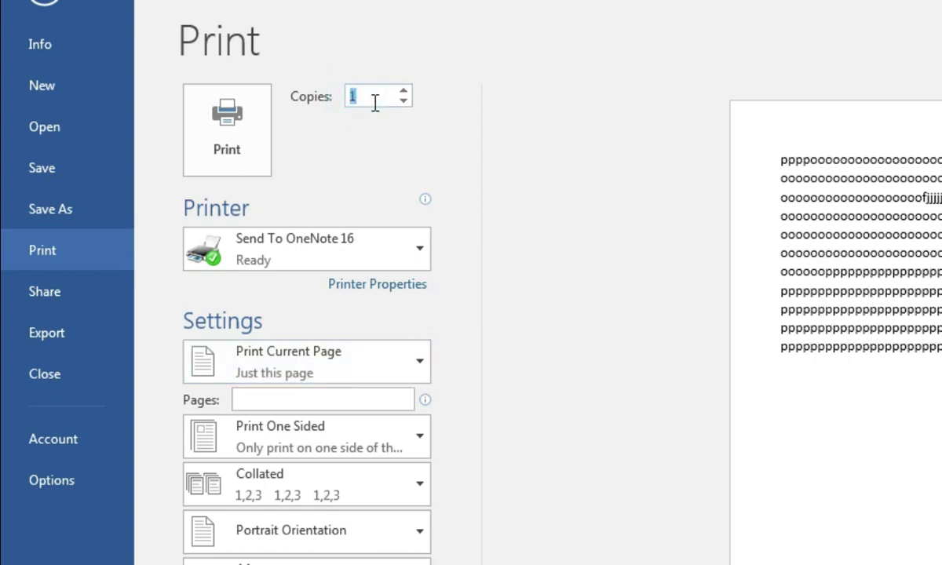
key(BackSpace)
text(5)
click(403, 91)
click(402, 91)
click(403, 91)
click(404, 101)
click(403, 101)
click(404, 101)
click(403, 102)
click(403, 102)
click(369, 99)
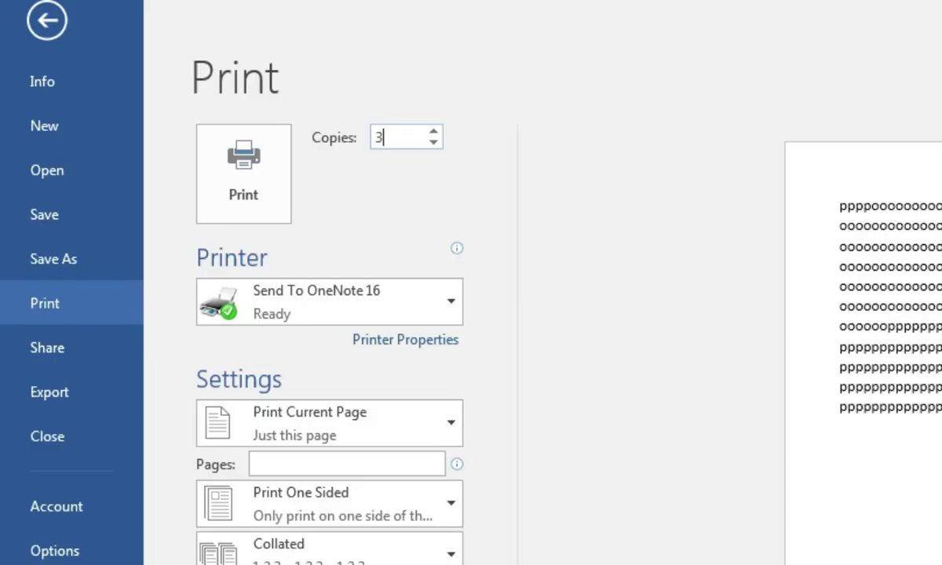
- Set a custom print range of pages 1,3,7,9 and reduce the number of copies to 1
click(280, 465)
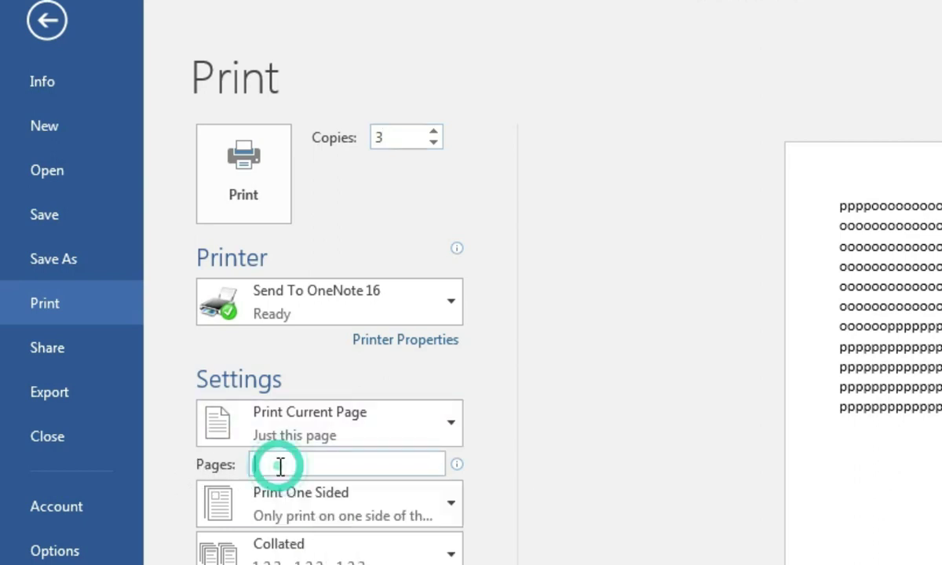
click(428, 434)
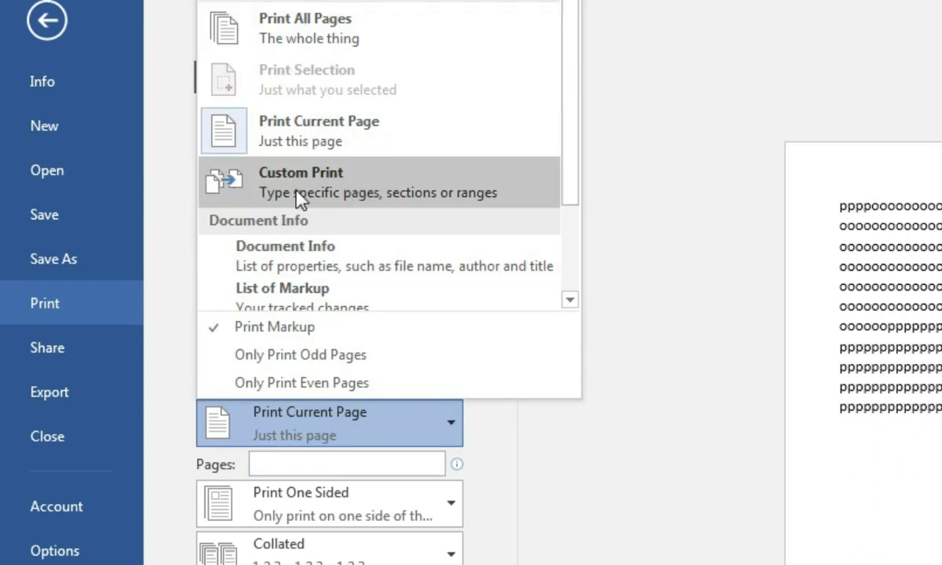
click(368, 187)
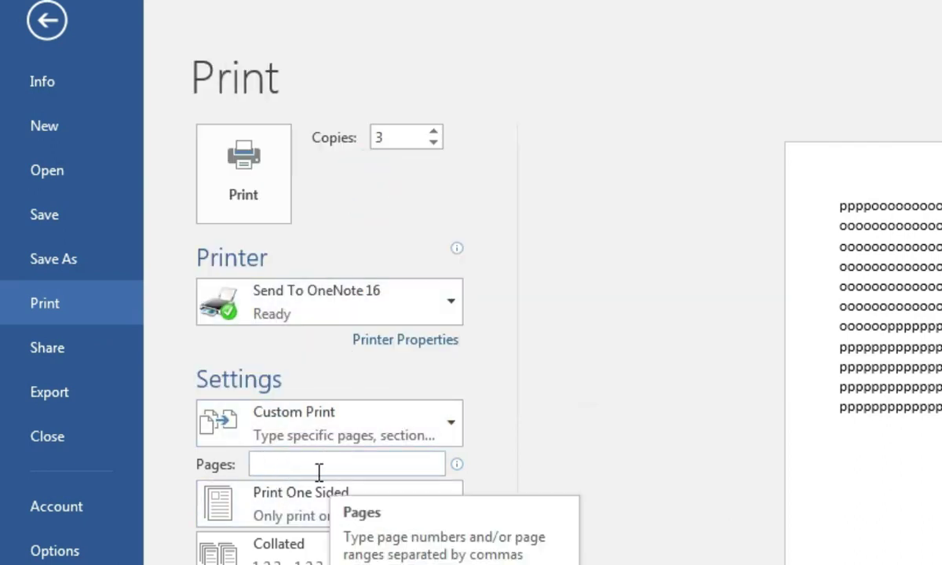
click(280, 466)
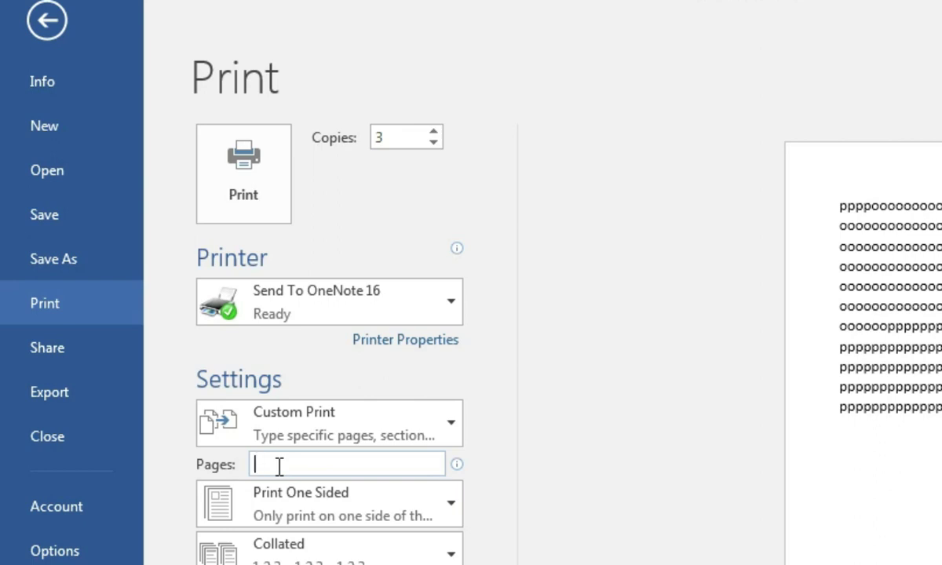
click(279, 466)
text(1,3,7,9)
click(434, 144)
click(397, 141)
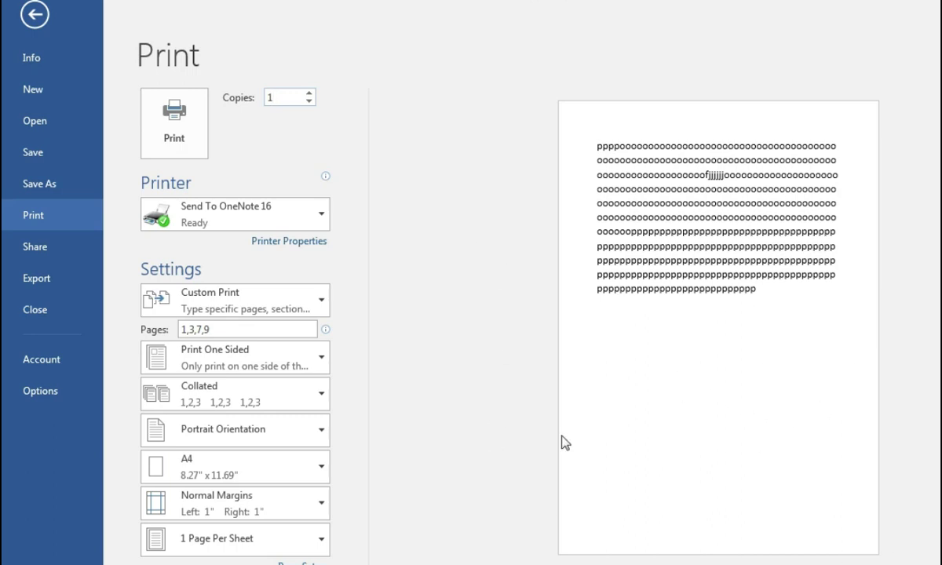
- Preview the document in landscape orientation and return it to portrait orientation
click(302, 440)
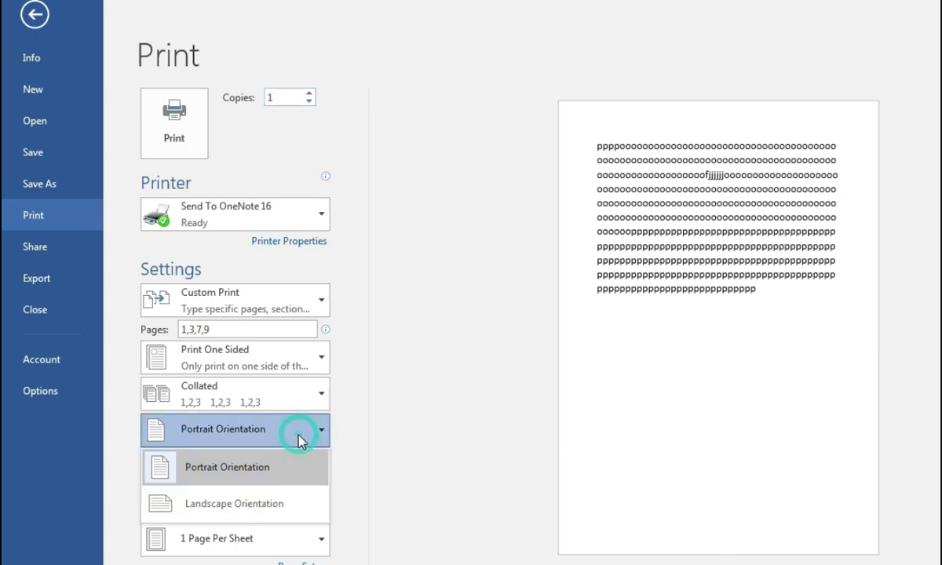
click(247, 510)
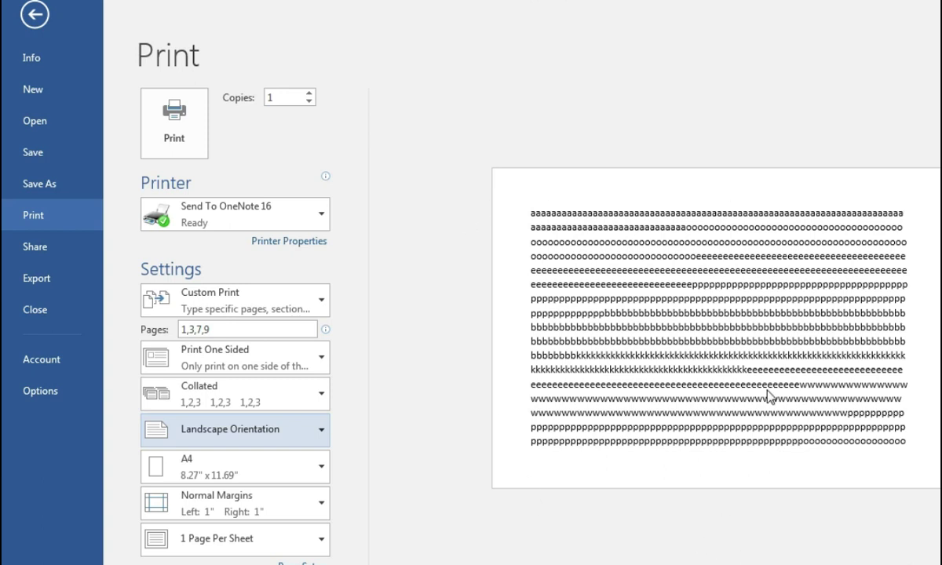
click(269, 432)
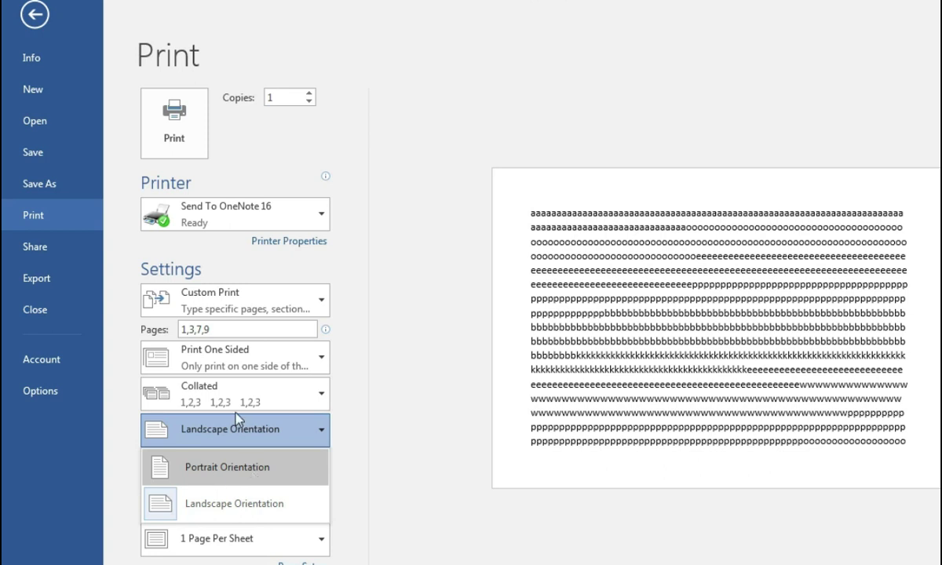
click(223, 468)
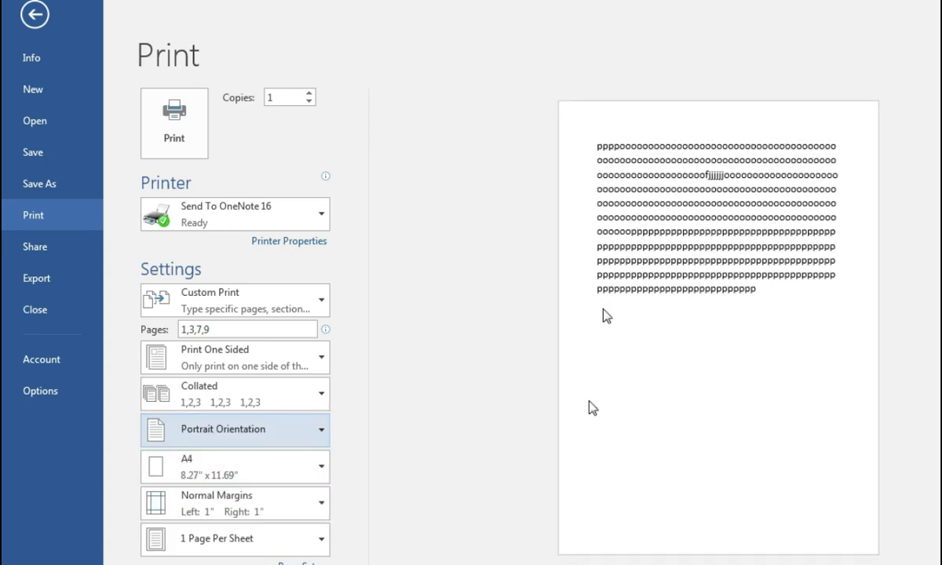